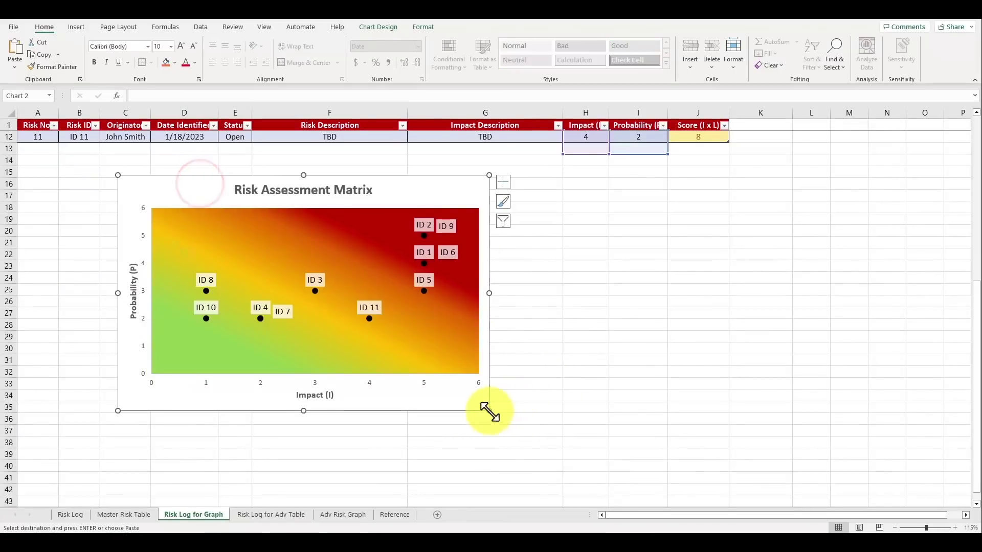
Enlarge the Risk Assessment Matrix chart and nudge it slightly to the left
{"action": "left_click_drag", "start_coordinate": [489, 411], "coordinate": [569, 474]}
{"action": "left_click", "coordinate": [658, 346]}
{"action": "scroll", "coordinate": [657, 345], "scroll_direction": "down", "scroll_amount": 1}
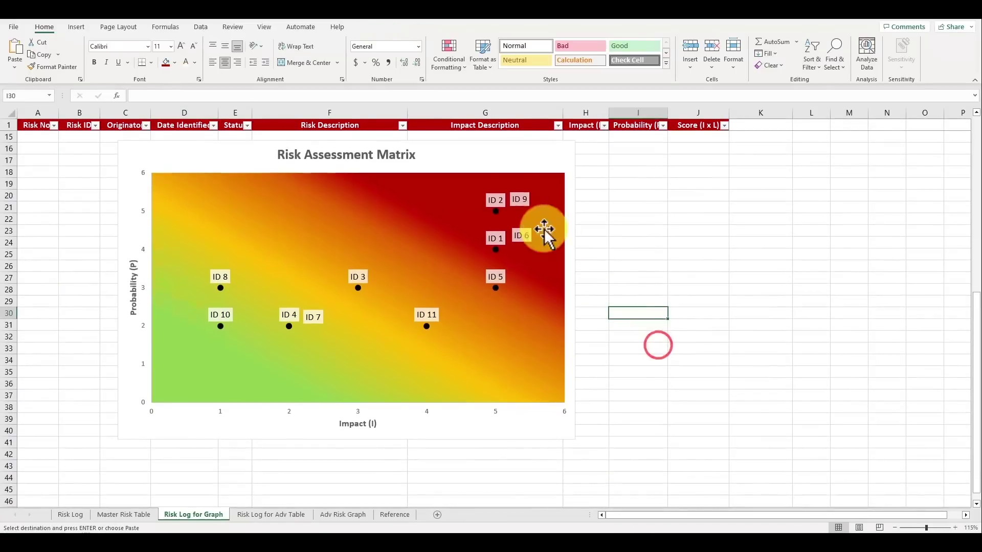
{"action": "left_click_drag", "start_coordinate": [490, 173], "coordinate": [471, 175]}
{"action": "left_click", "coordinate": [624, 238]}
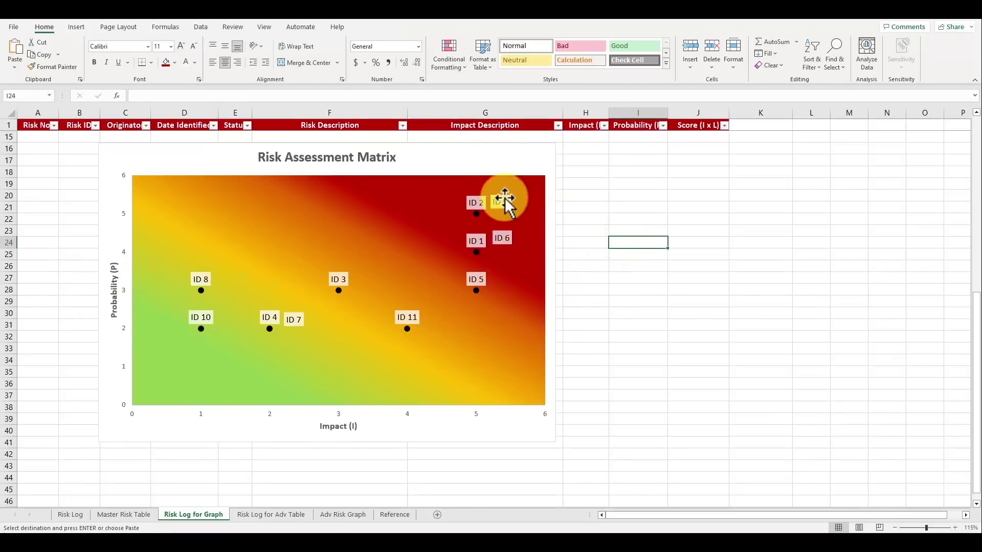
Review the Score column and the score formula in row 10
{"action": "scroll", "coordinate": [573, 302], "scroll_direction": "up", "scroll_amount": 5}
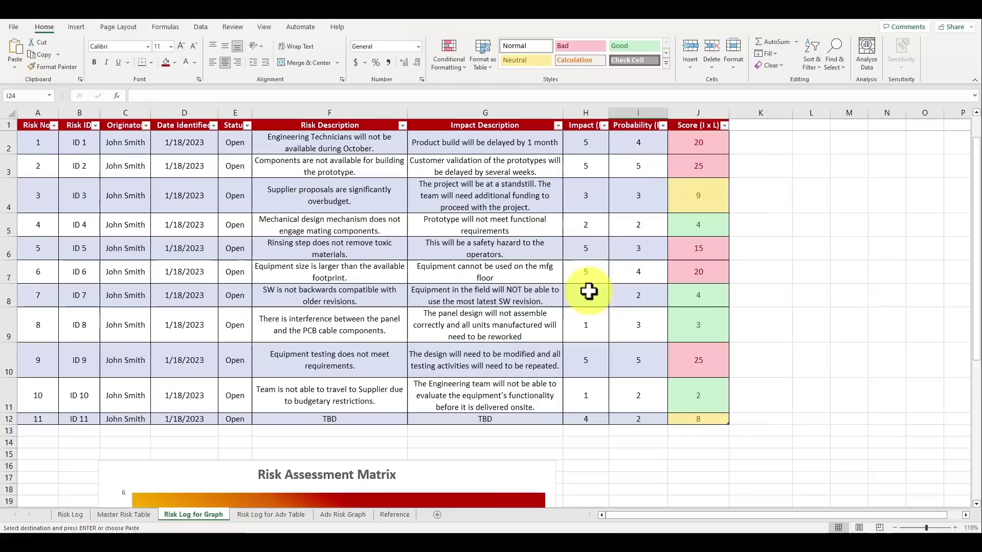
{"action": "left_click", "coordinate": [703, 123]}
{"action": "left_click", "coordinate": [692, 359]}
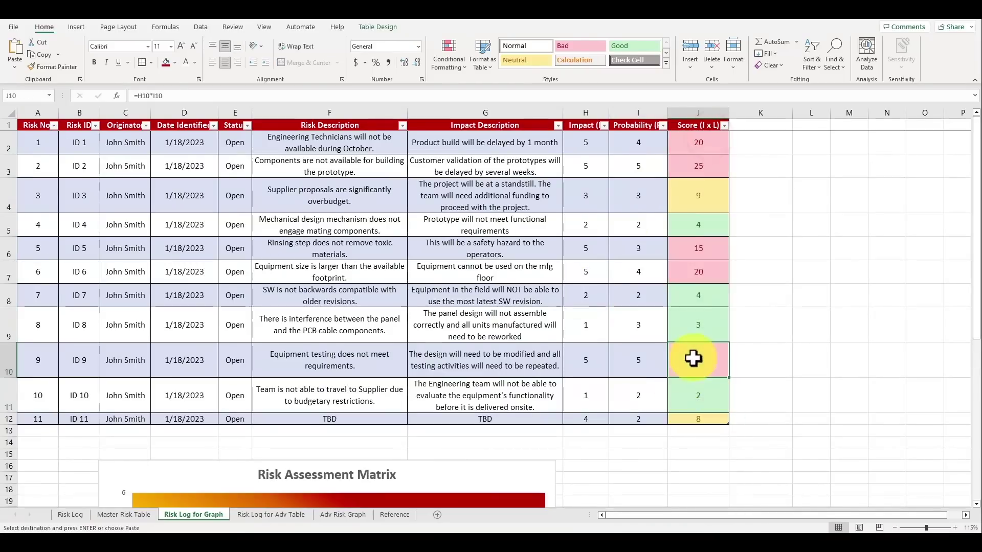
{"action": "scroll", "coordinate": [563, 372], "scroll_direction": "down", "scroll_amount": 4}
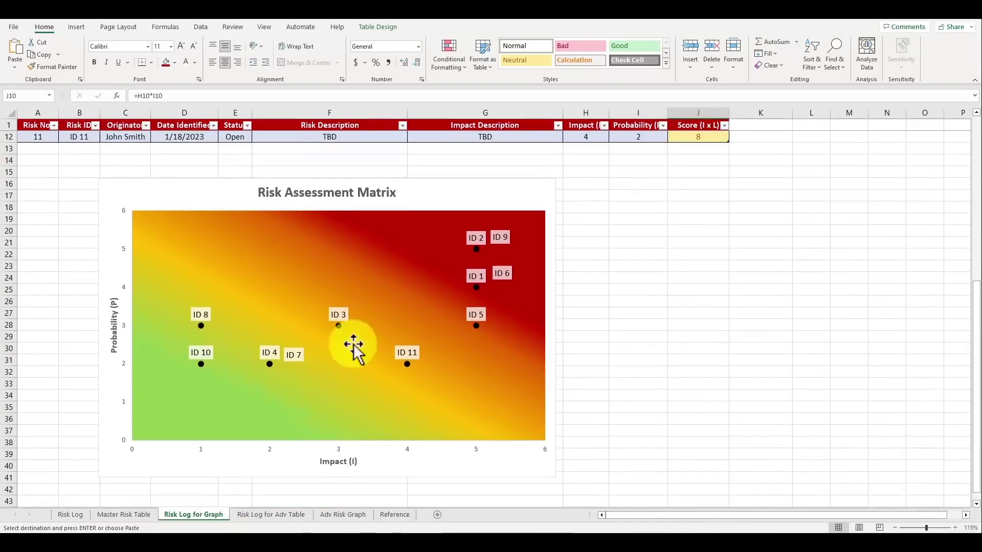
On Master Risk Table, inspect the E3 score formula and the high scores in rows 3–5
{"action": "left_click", "coordinate": [124, 514]}
{"action": "left_click", "coordinate": [263, 181]}
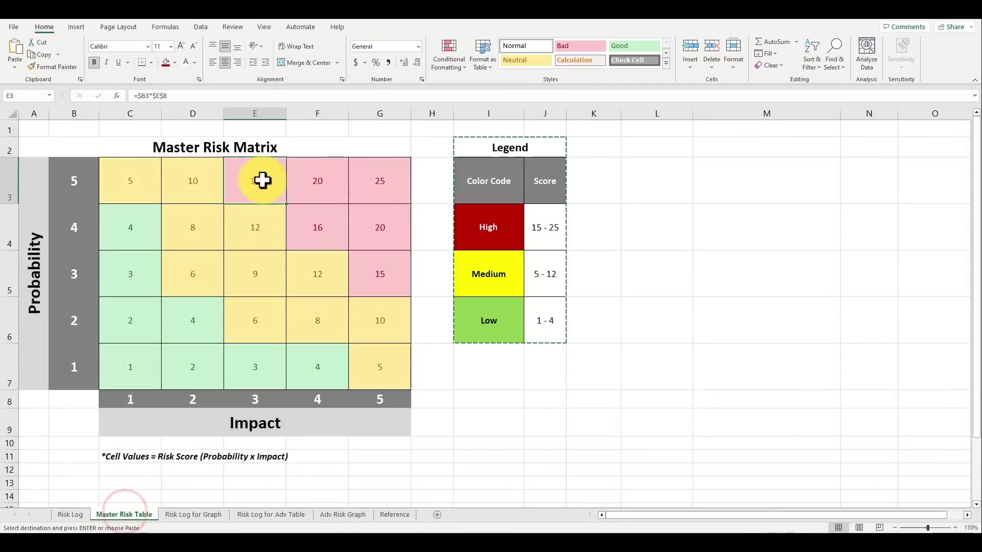
{"action": "left_click_drag", "start_coordinate": [262, 181], "coordinate": [358, 175]}
{"action": "left_click", "coordinate": [329, 225]}
{"action": "left_click", "coordinate": [368, 225]}
{"action": "left_click", "coordinate": [381, 282]}
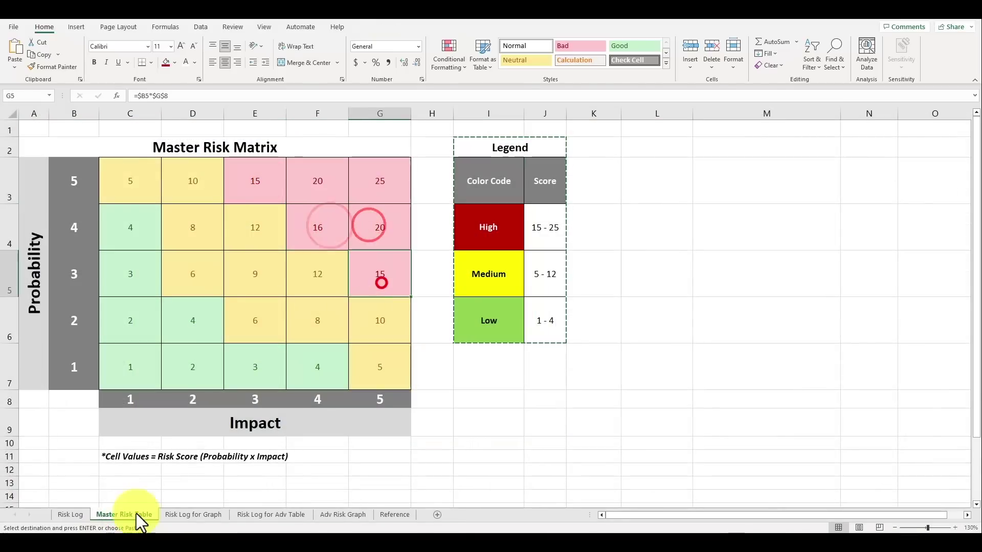
Glance at Risk Log for Graph, then select the Master Risk Matrix range C3:G7
{"action": "left_click", "coordinate": [186, 512]}
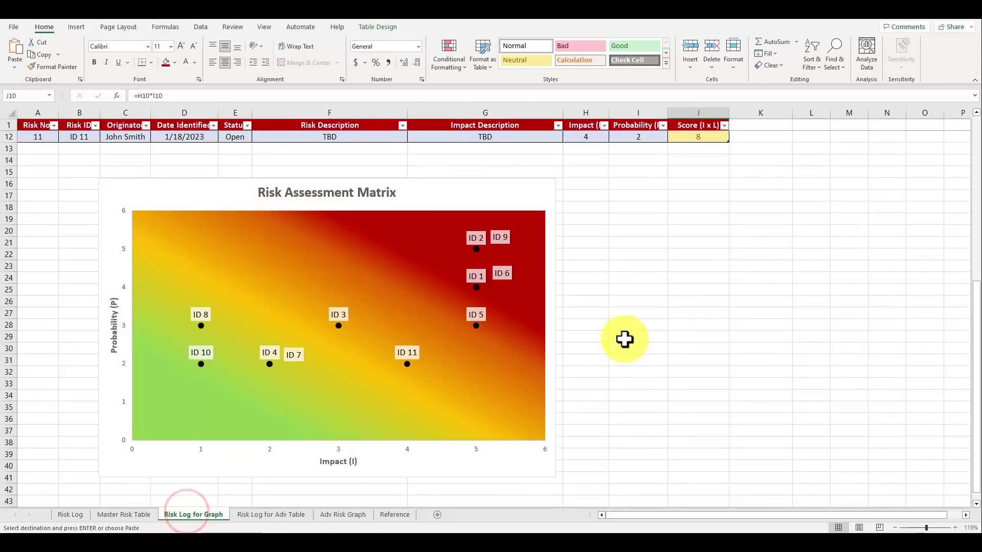
{"action": "left_click", "coordinate": [624, 339]}
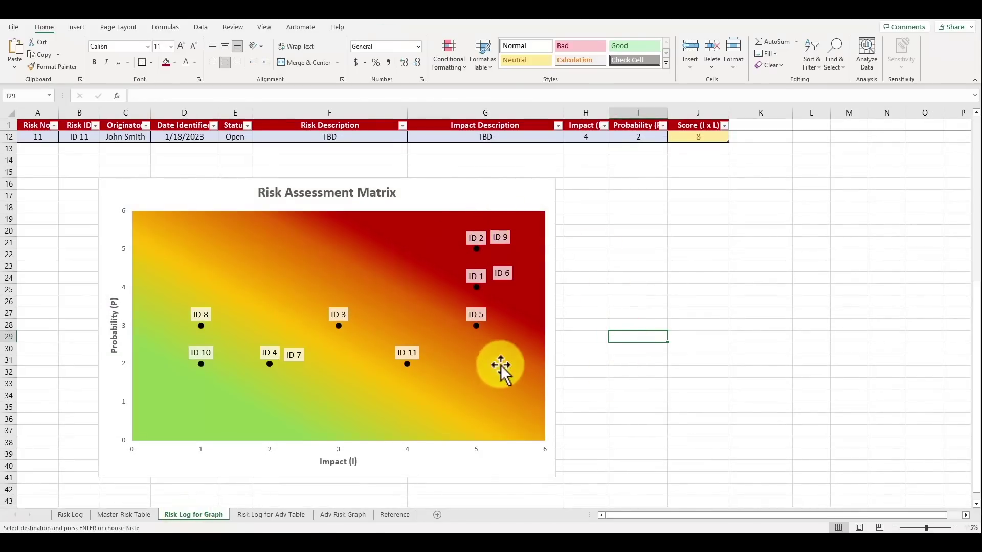
{"action": "left_click", "coordinate": [125, 515]}
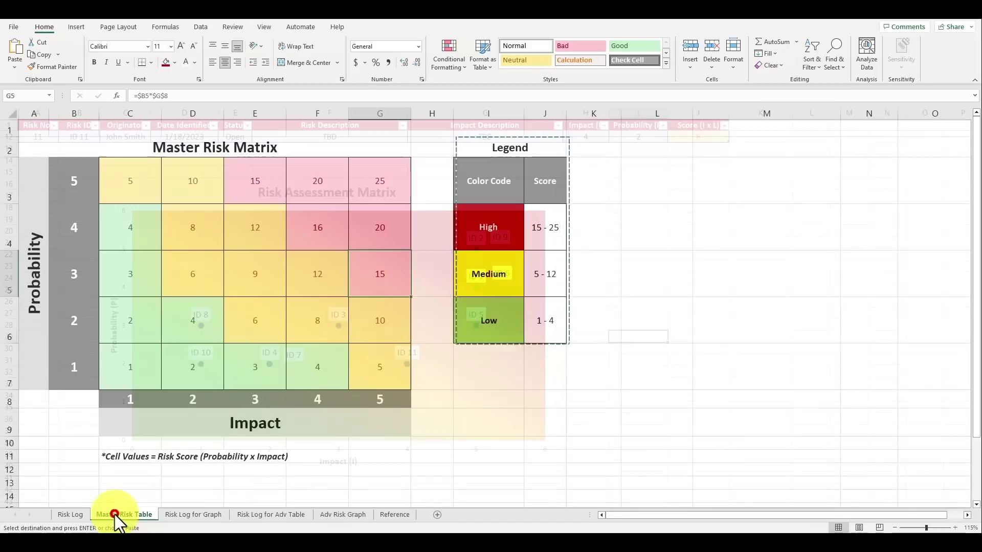
{"action": "left_click", "coordinate": [147, 149]}
{"action": "left_click_drag", "start_coordinate": [137, 173], "coordinate": [368, 368]}
{"action": "left_click", "coordinate": [563, 378]}
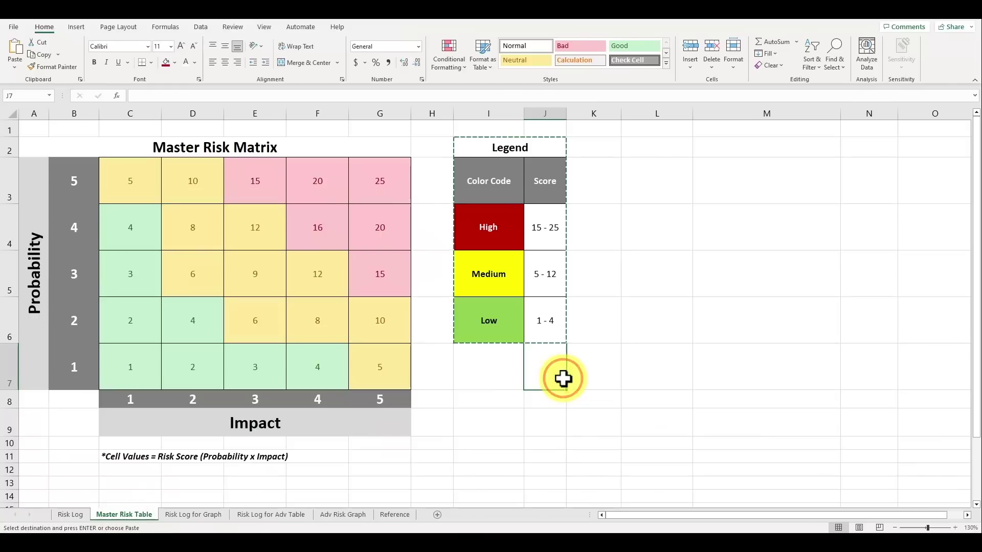
Point out a risk log entry, then copy matrix cell G7 on Master Risk Table
{"action": "left_click", "coordinate": [187, 514]}
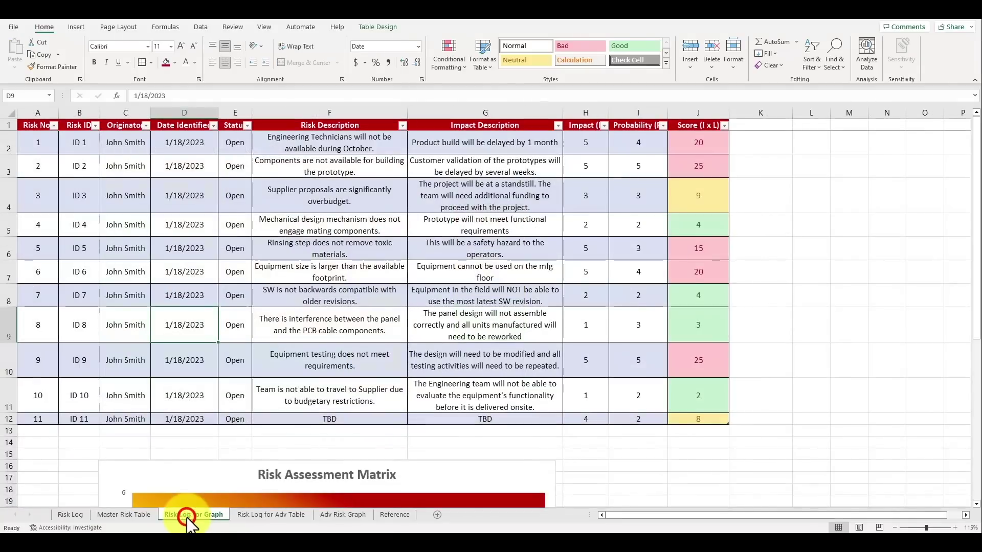
{"action": "left_click", "coordinate": [449, 322]}
{"action": "left_click", "coordinate": [128, 515]}
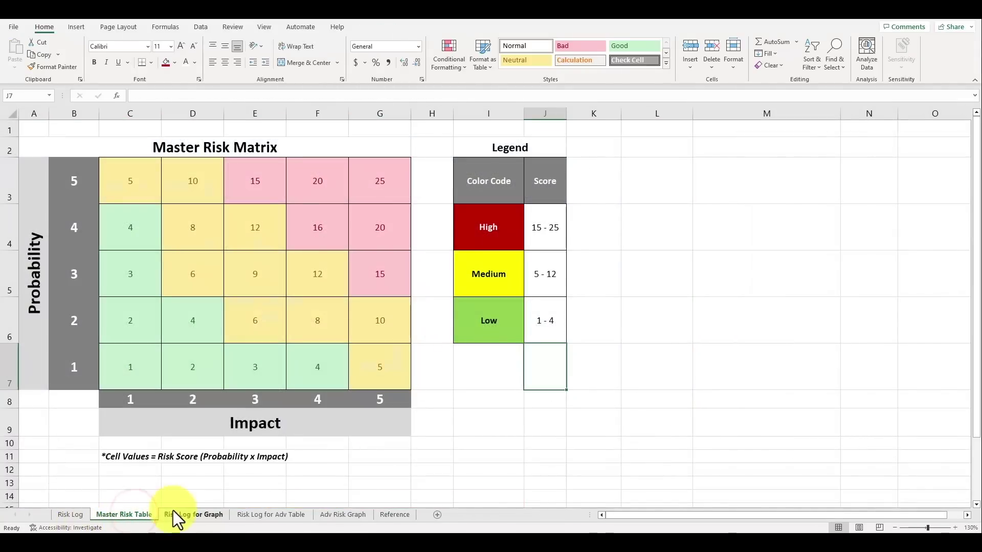
{"action": "left_click", "coordinate": [364, 352]}
{"action": "key", "text": "ctrl+c"}
Review the Risk Log entries: impact description, row 3 score formula, risk description and date
{"action": "left_click", "coordinate": [193, 515]}
{"action": "scroll", "coordinate": [477, 276], "scroll_direction": "up", "scroll_amount": 4}
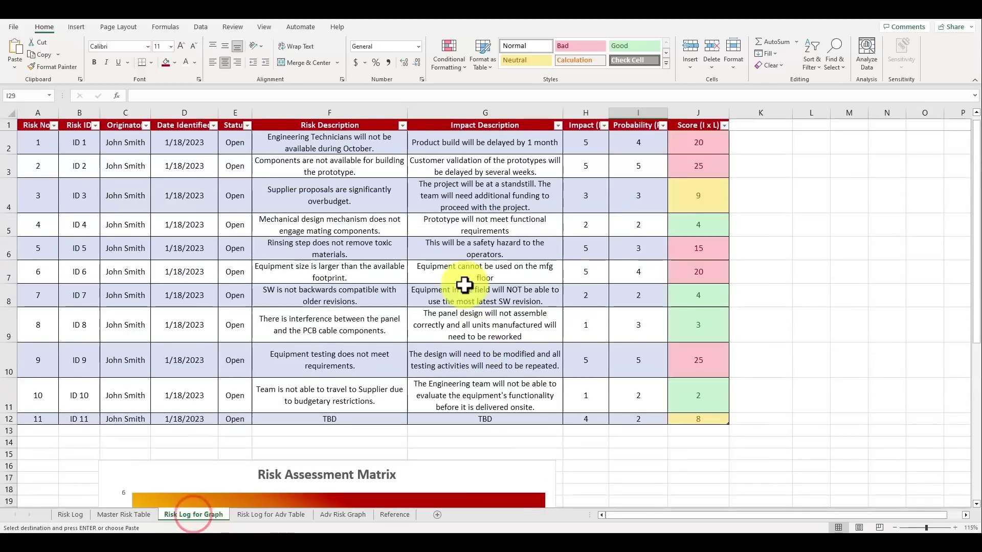
{"action": "left_click", "coordinate": [454, 271]}
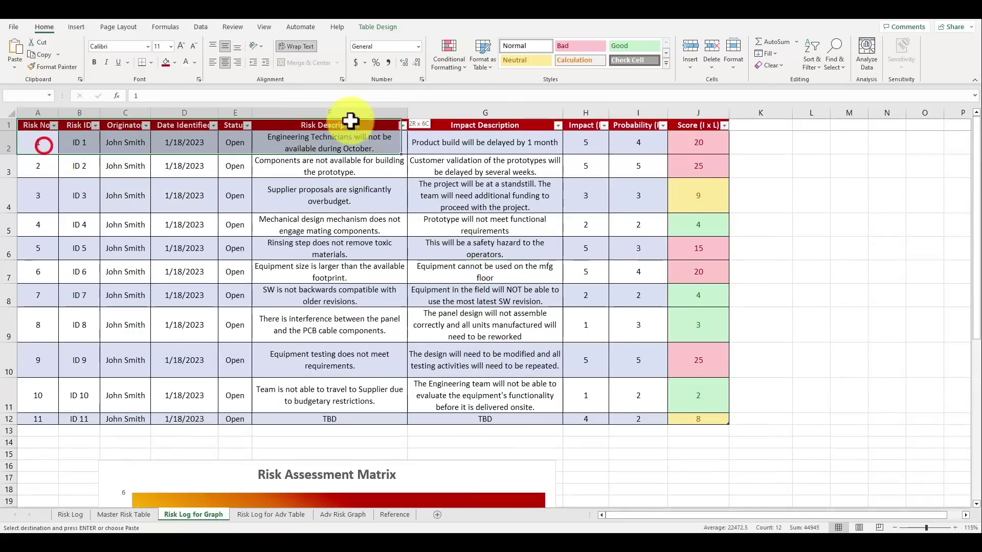
{"action": "left_click", "coordinate": [673, 171]}
{"action": "left_click", "coordinate": [378, 243]}
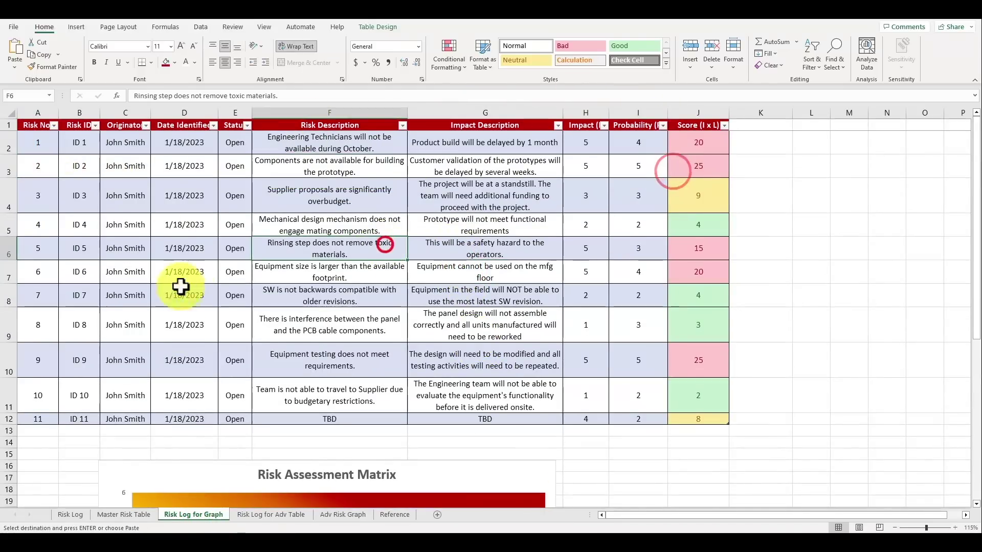
{"action": "left_click", "coordinate": [184, 325]}
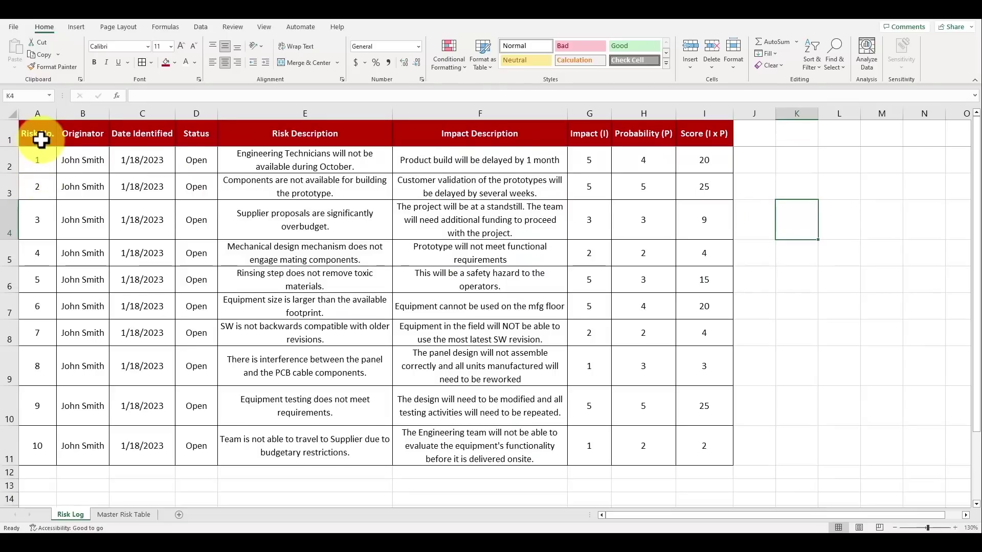
{"action": "left_click", "coordinate": [40, 139]}
{"action": "left_click", "coordinate": [99, 133]}
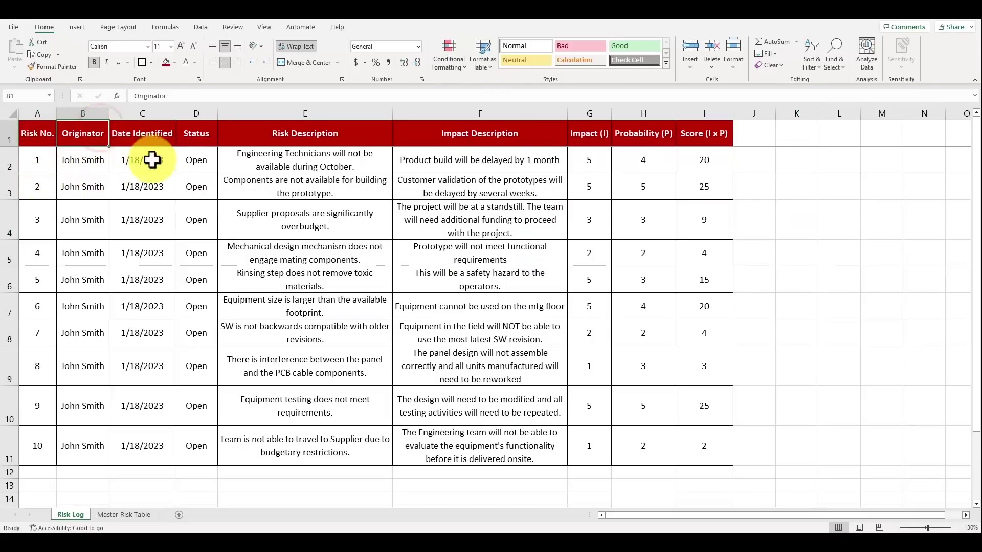
{"action": "left_click", "coordinate": [156, 137]}
{"action": "left_click", "coordinate": [203, 136]}
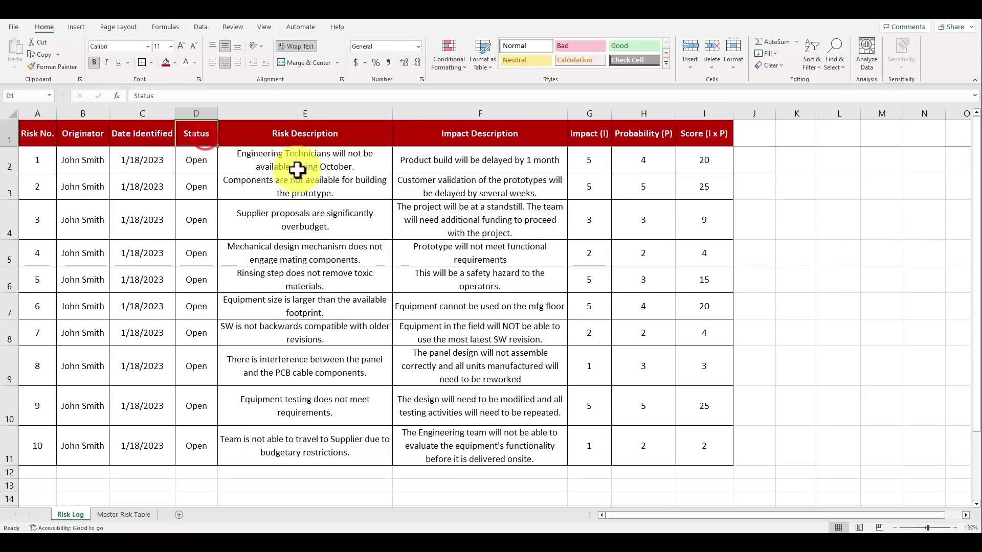
{"action": "left_click", "coordinate": [382, 133]}
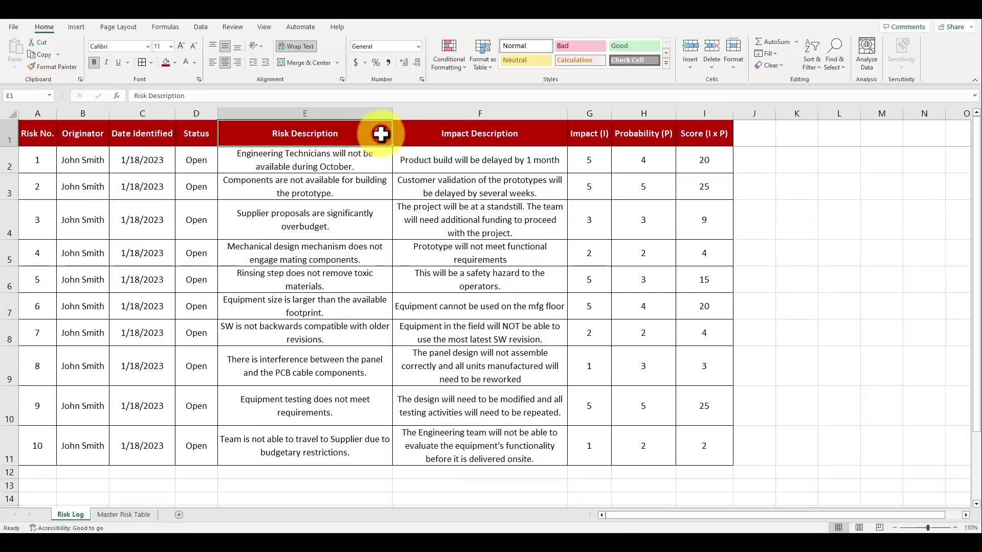
{"action": "left_click", "coordinate": [505, 145]}
{"action": "left_click", "coordinate": [592, 132]}
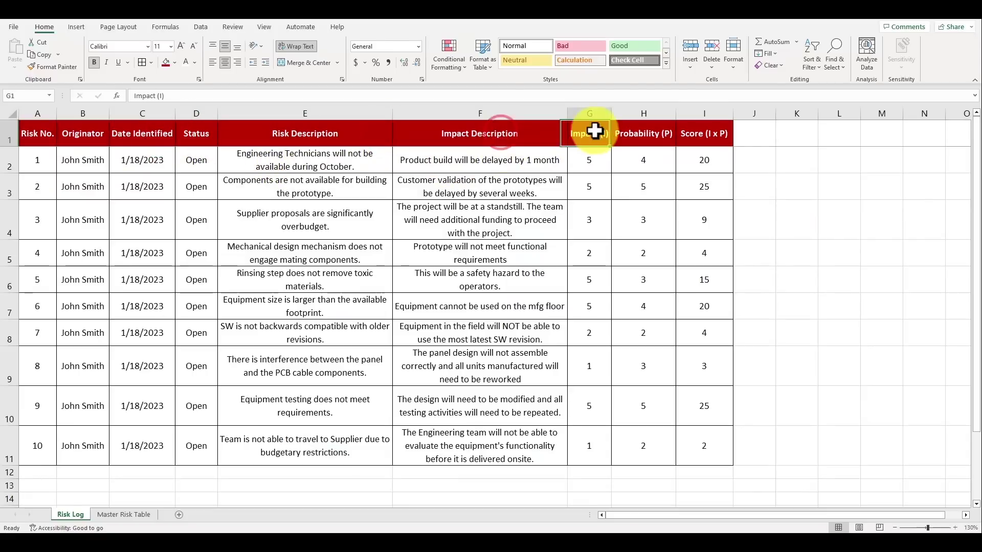
{"action": "left_click", "coordinate": [659, 134]}
{"action": "left_click_drag", "start_coordinate": [588, 110], "coordinate": [634, 114]}
{"action": "left_click", "coordinate": [700, 138]}
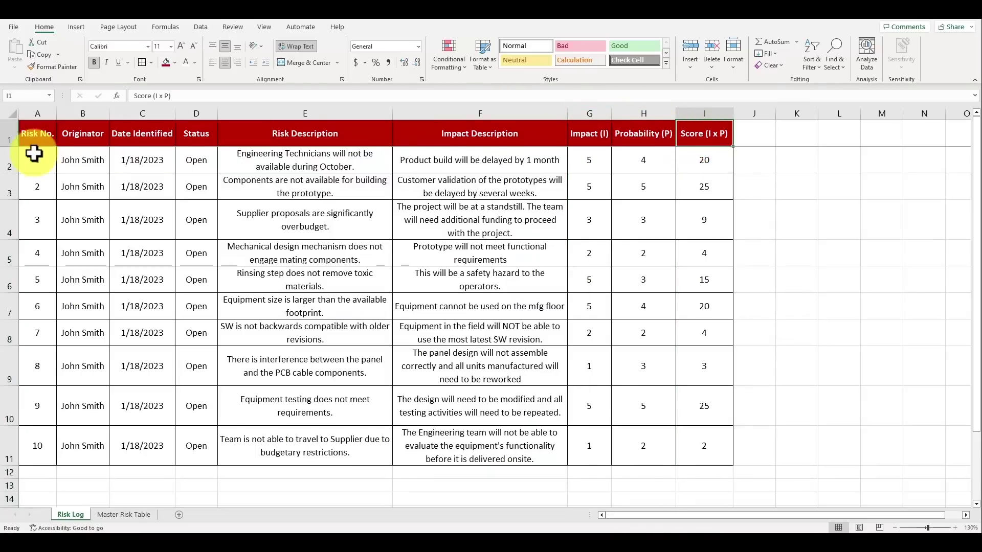
{"action": "left_click_drag", "start_coordinate": [34, 155], "coordinate": [38, 447]}
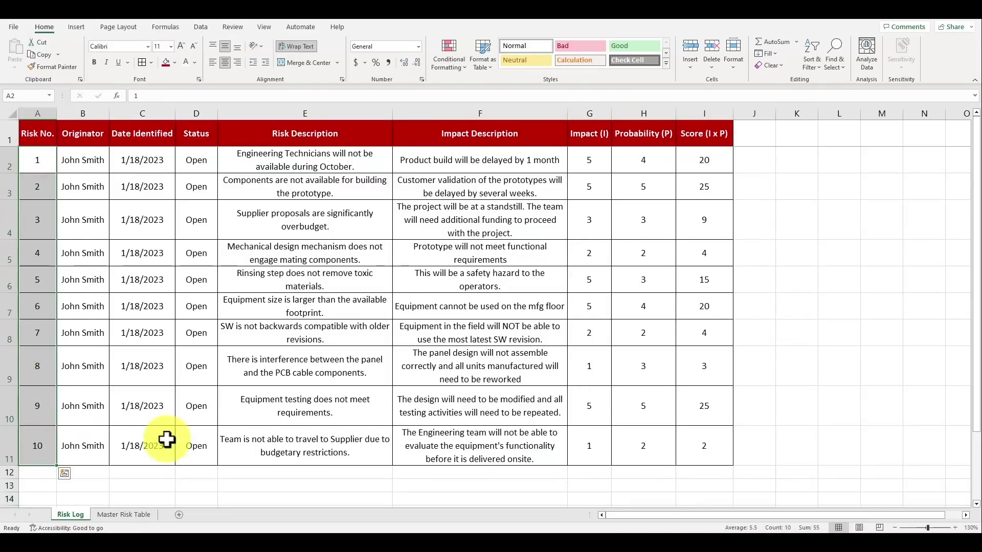
{"action": "left_click", "coordinate": [628, 246]}
{"action": "left_click_drag", "start_coordinate": [590, 152], "coordinate": [654, 436]}
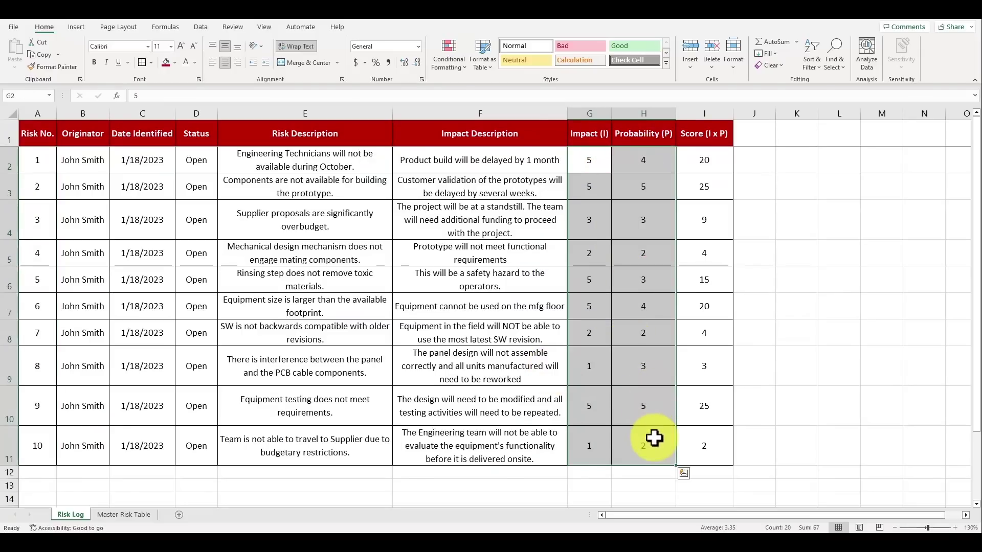
{"action": "left_click", "coordinate": [653, 160]}
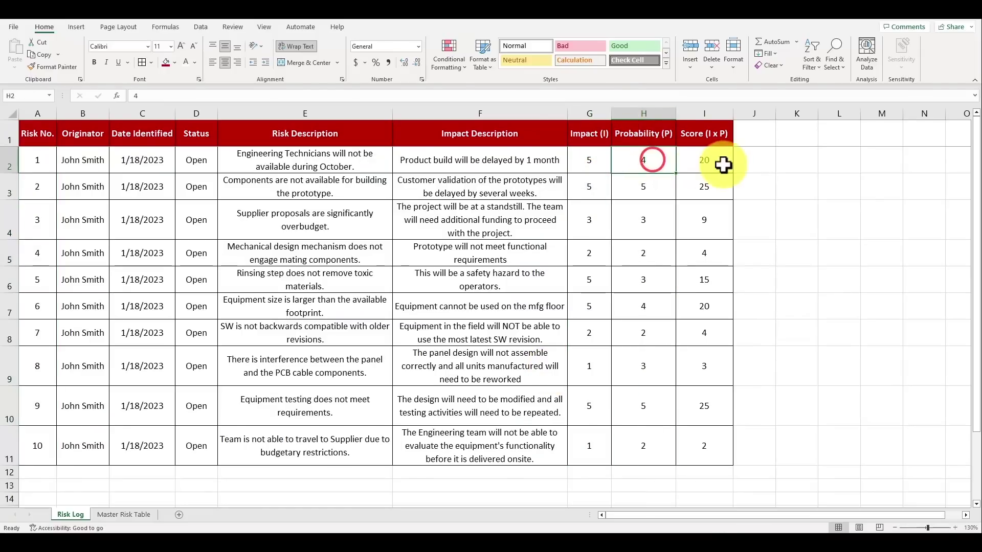
{"action": "left_click", "coordinate": [765, 177]}
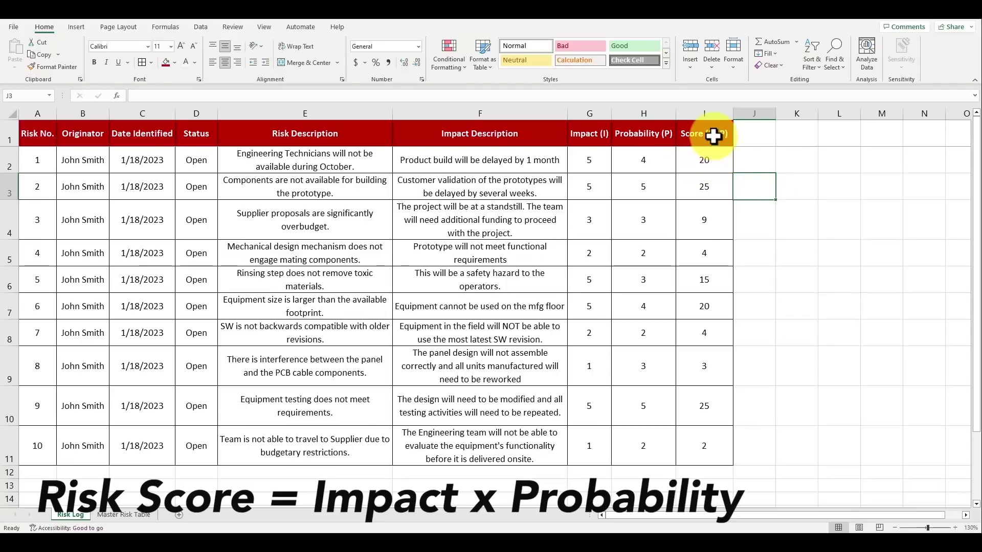
{"action": "double_click", "coordinate": [704, 160]}
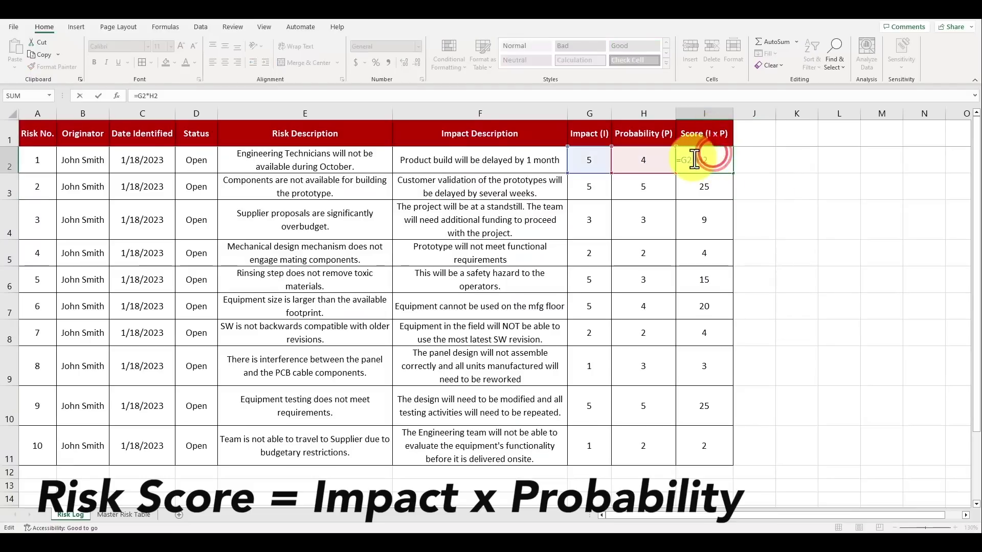
{"action": "double_click", "coordinate": [708, 187]}
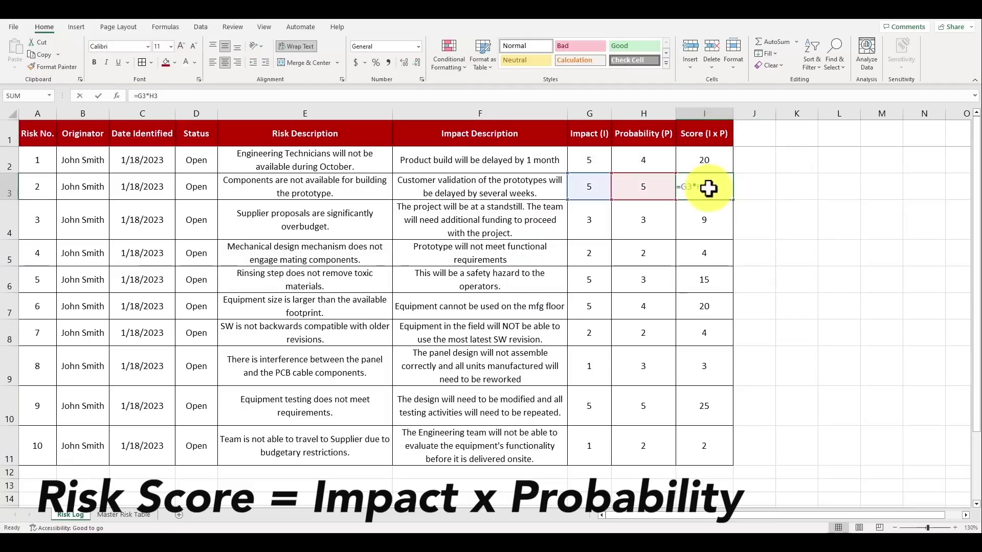
{"action": "left_click", "coordinate": [708, 225]}
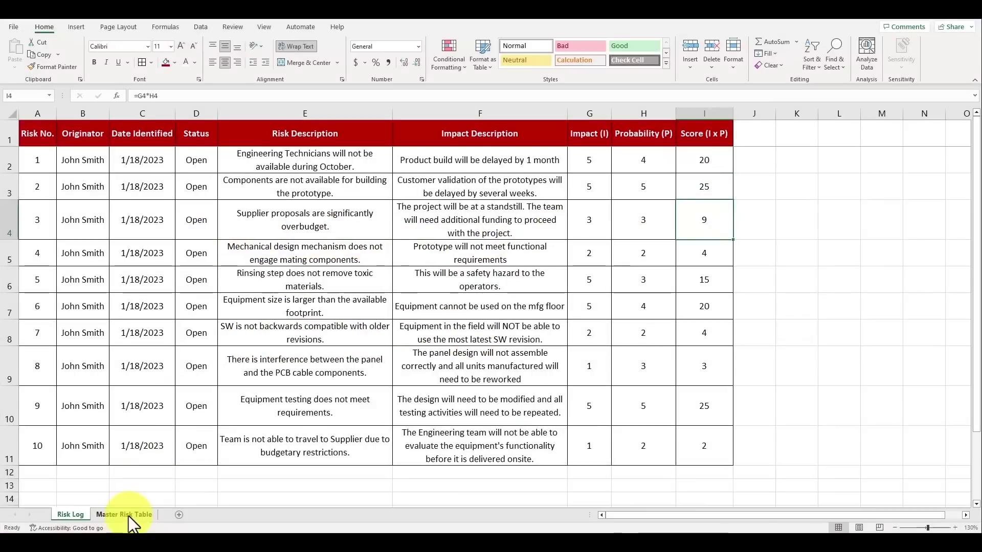
Enter the probability scale 5, 4, 3, 2, 1 down B3:B7 on Master Risk Table
{"action": "left_click", "coordinate": [128, 515]}
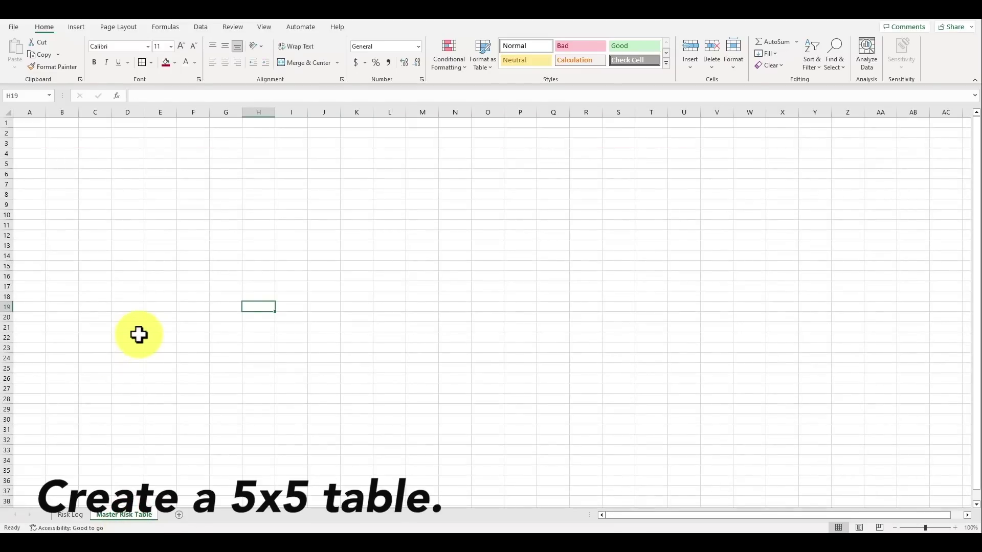
{"action": "scroll", "coordinate": [139, 335], "scroll_direction": "up", "scroll_amount": 8}
{"action": "left_click", "coordinate": [138, 185]}
{"action": "type", "text": "5"}
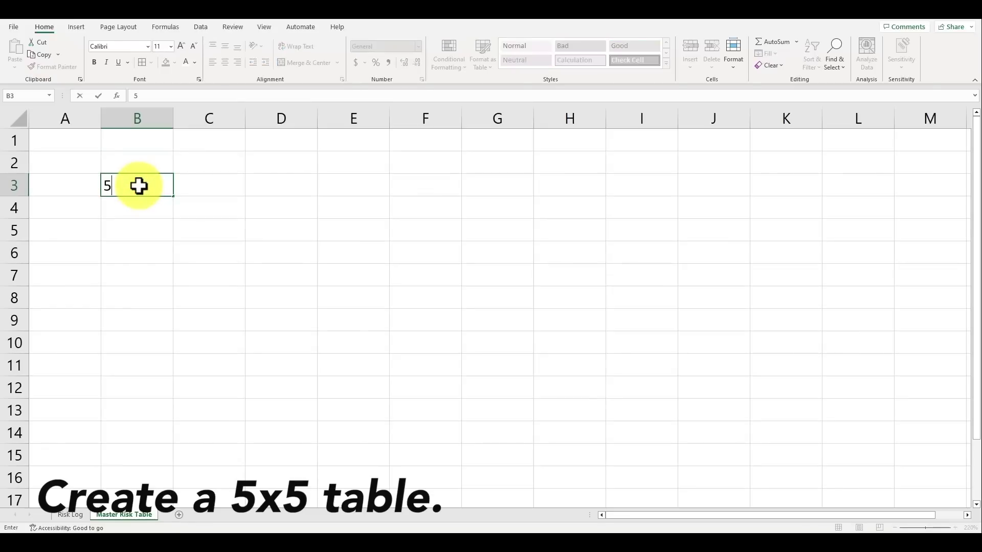
{"action": "key", "text": "Return"}
{"action": "type", "text": "4"}
{"action": "key", "text": "Return"}
{"action": "type", "text": "3"}
{"action": "key", "text": "Return"}
{"action": "type", "text": "2"}
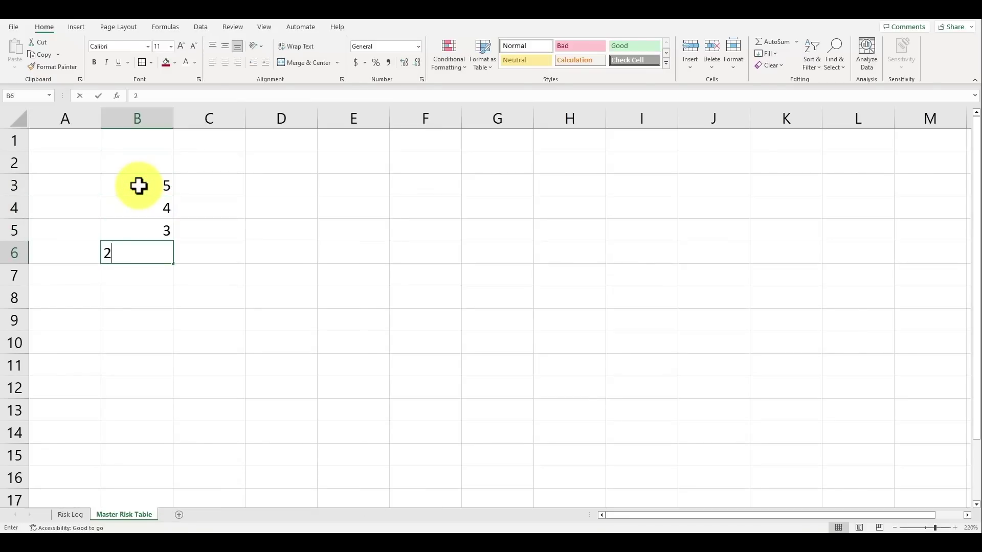
{"action": "key", "text": "Return"}
{"action": "type", "text": "1"}
{"action": "key", "text": "Return"}
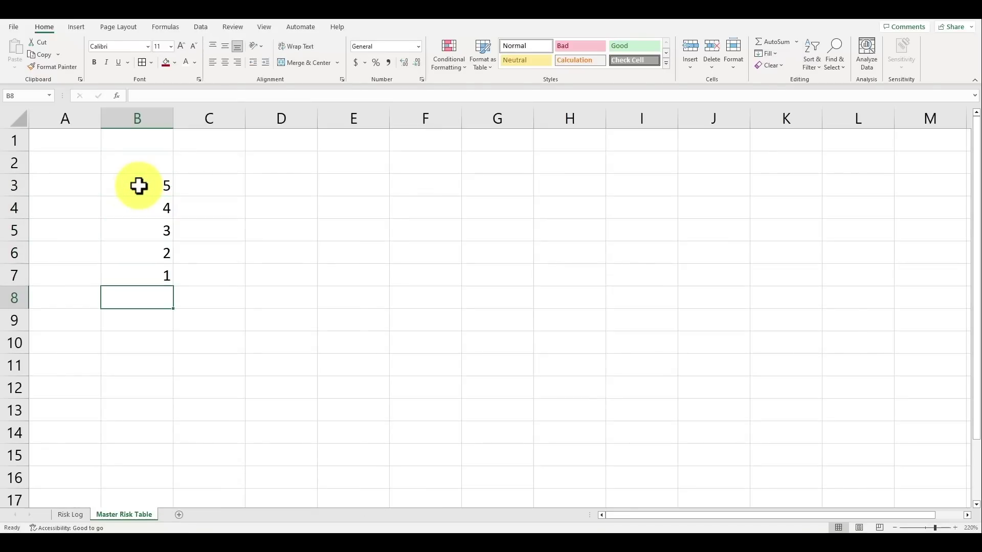
{"action": "left_click", "coordinate": [155, 269]}
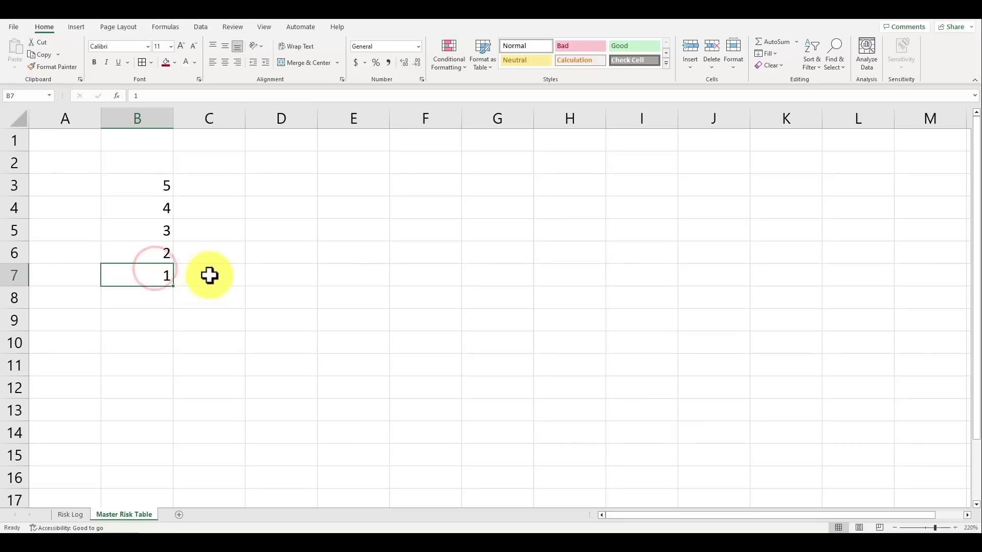
Enter the impact scale 1 to 5 across C8:G8
{"action": "left_click", "coordinate": [206, 291]}
{"action": "type", "text": "1"}
{"action": "key", "text": "Tab"}
{"action": "type", "text": "2"}
{"action": "key", "text": "Tab"}
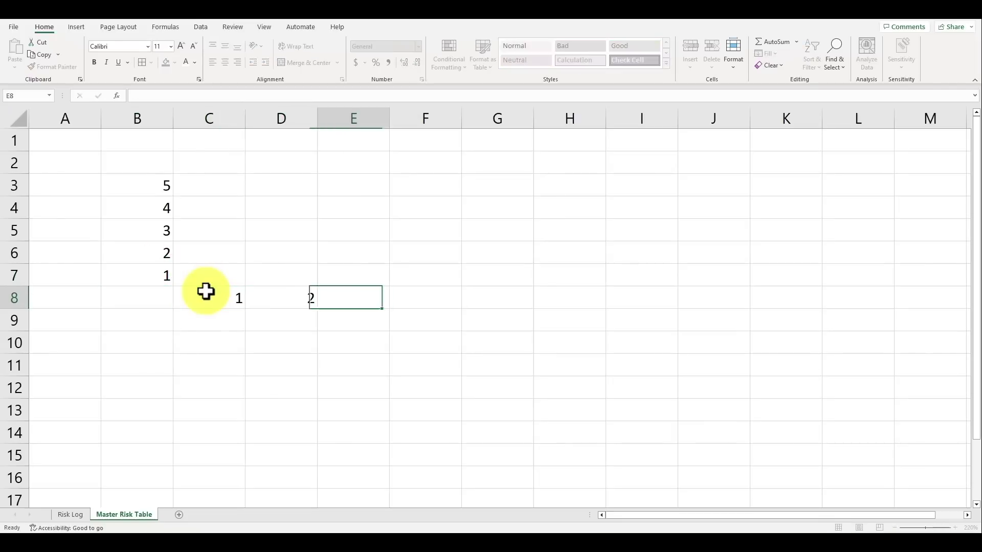
{"action": "type", "text": "3"}
{"action": "key", "text": "Tab"}
{"action": "type", "text": "4\t5"}
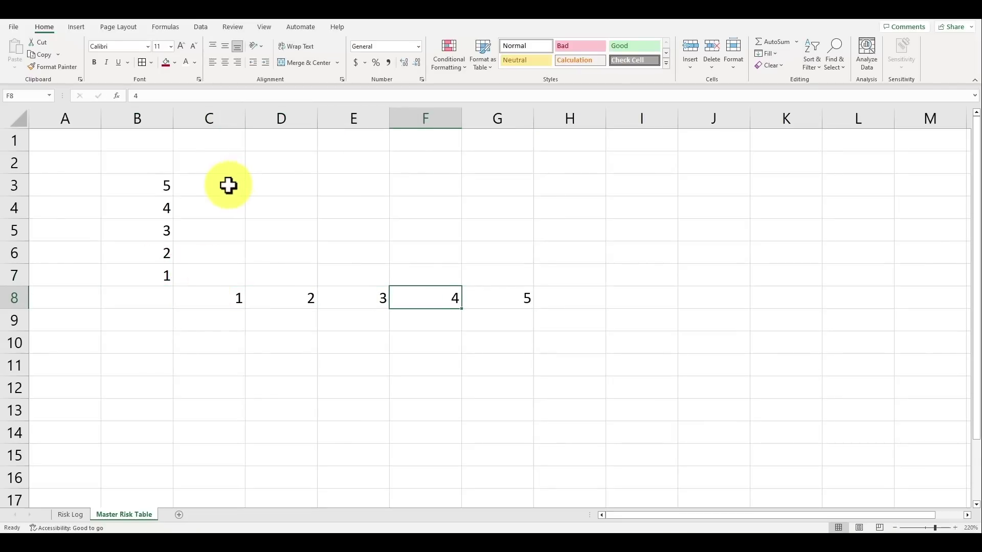
Apply All Borders to the 5x5 grid C3:G7
{"action": "left_click_drag", "start_coordinate": [227, 183], "coordinate": [476, 265]}
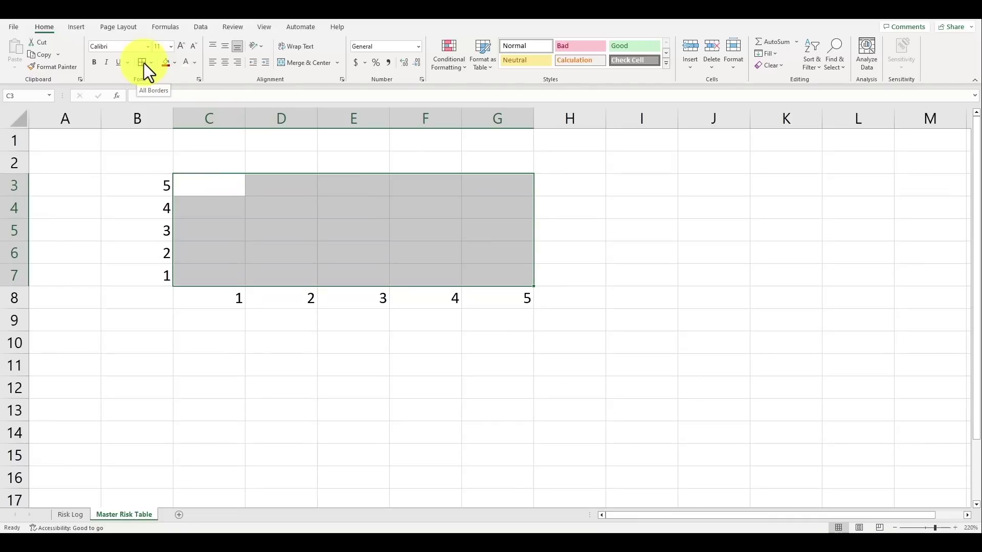
{"action": "left_click_drag", "start_coordinate": [208, 180], "coordinate": [488, 271]}
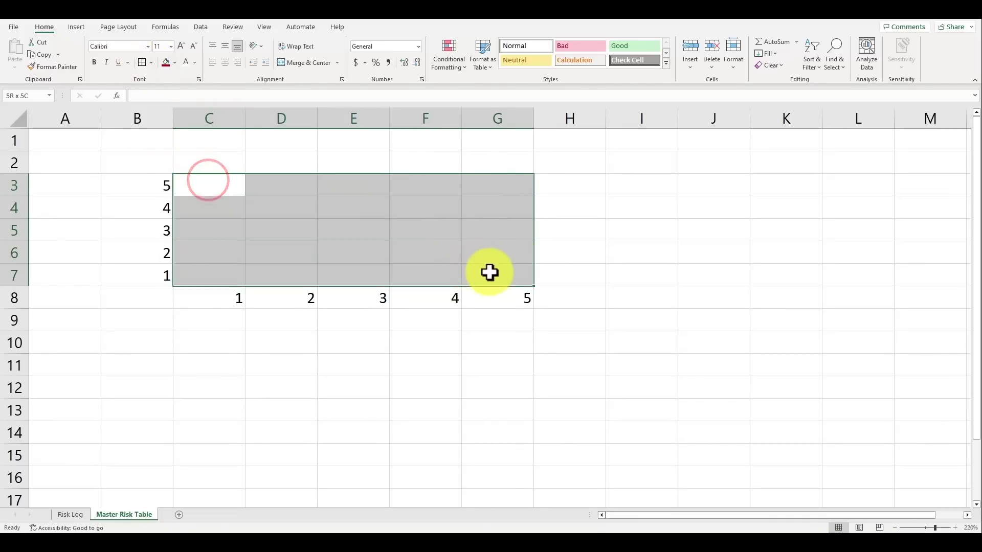
{"action": "left_click", "coordinate": [154, 63]}
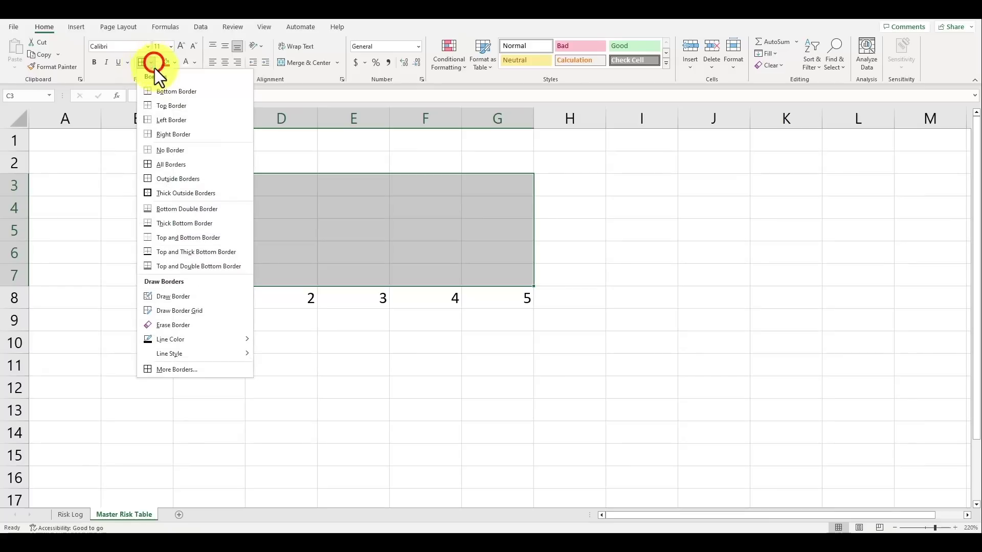
{"action": "left_click", "coordinate": [180, 166]}
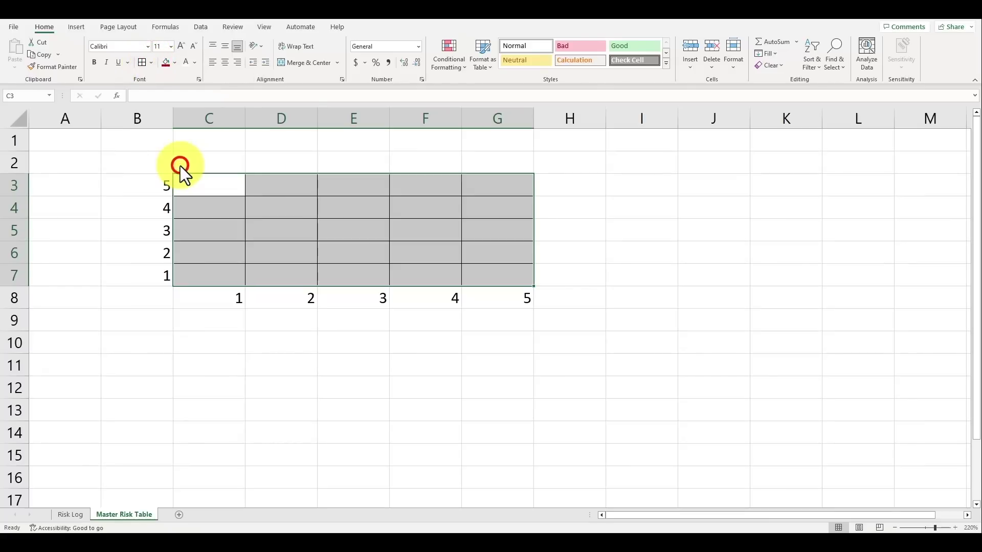
Type Impact in C9 and merge and centre it across C9:G9
{"action": "left_click", "coordinate": [221, 321]}
{"action": "type", "text": "Impact"}
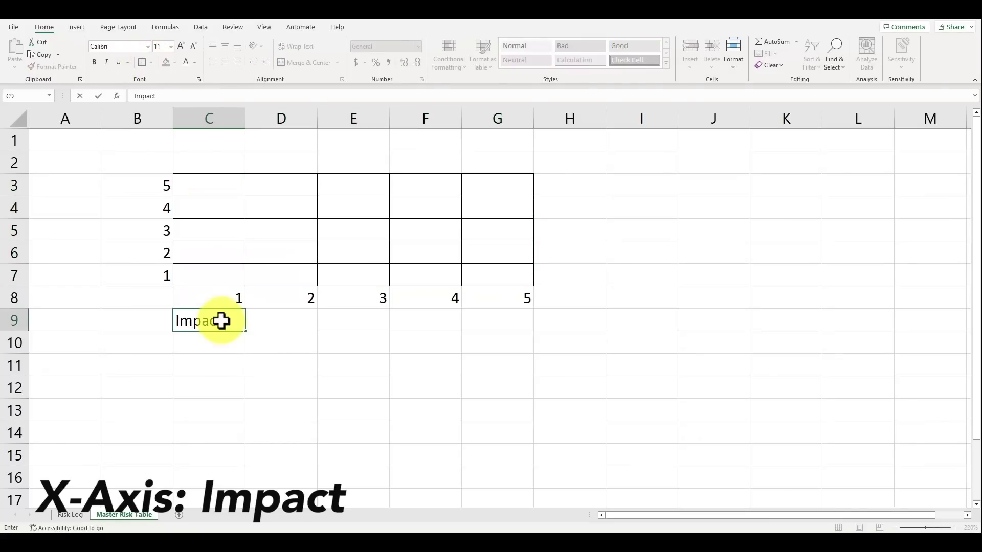
{"action": "key", "text": "Return"}
{"action": "left_click_drag", "start_coordinate": [226, 325], "coordinate": [492, 309]}
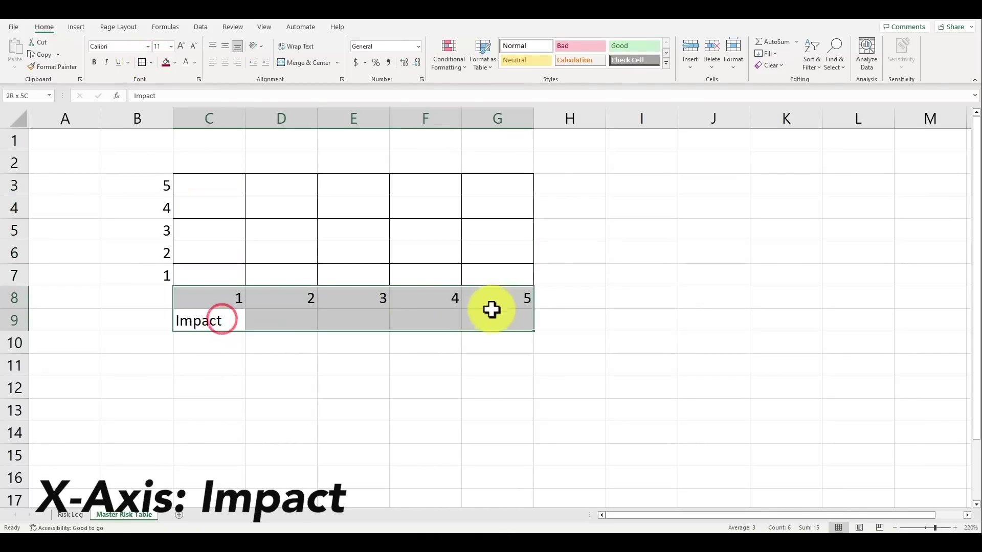
{"action": "left_click", "coordinate": [316, 66]}
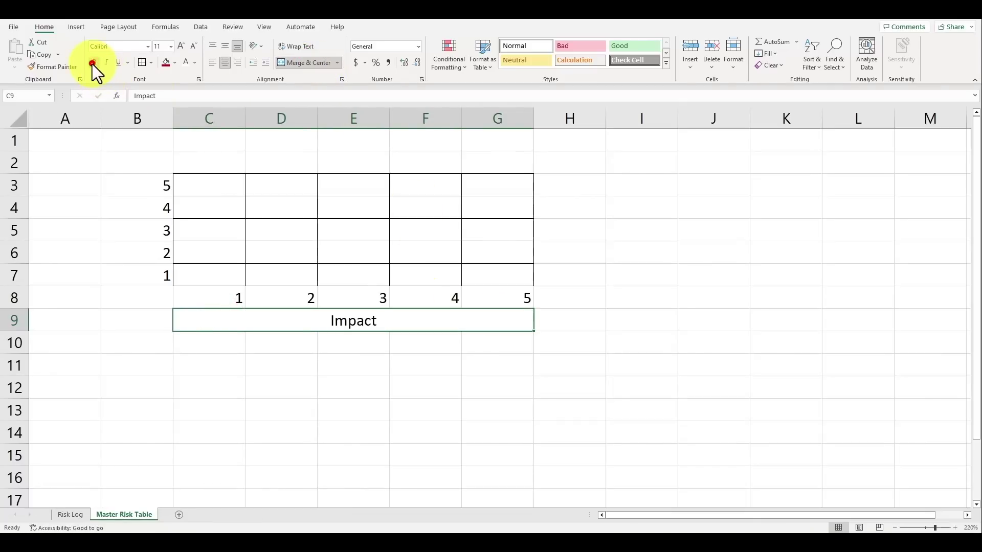
Make the Impact label bold at 22 pt with a grey fill
{"action": "left_click", "coordinate": [180, 46]}
{"action": "left_click", "coordinate": [180, 46]}
{"action": "left_click", "coordinate": [179, 47]}
{"action": "left_click", "coordinate": [180, 47]}
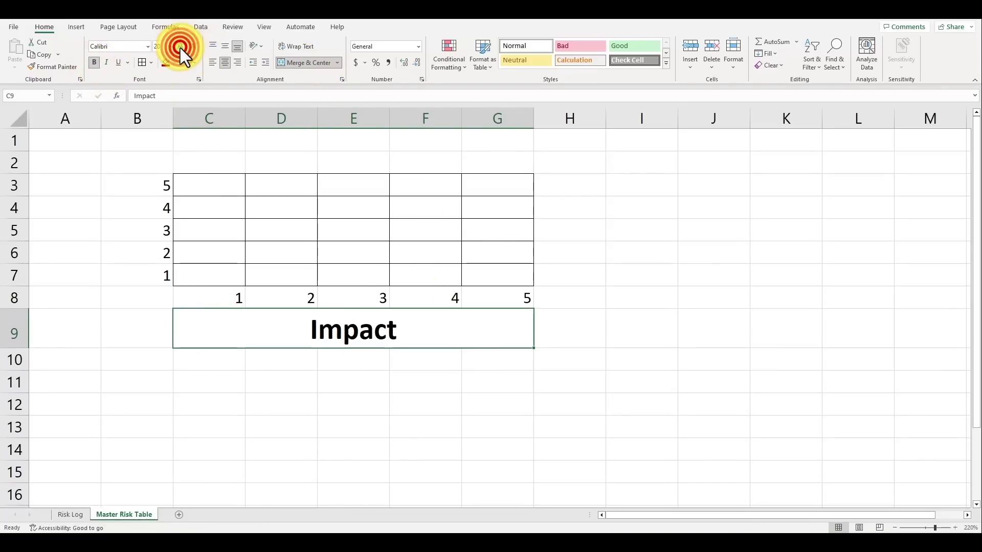
{"action": "left_click", "coordinate": [180, 46]}
{"action": "left_click", "coordinate": [180, 47]}
{"action": "left_click", "coordinate": [180, 47]}
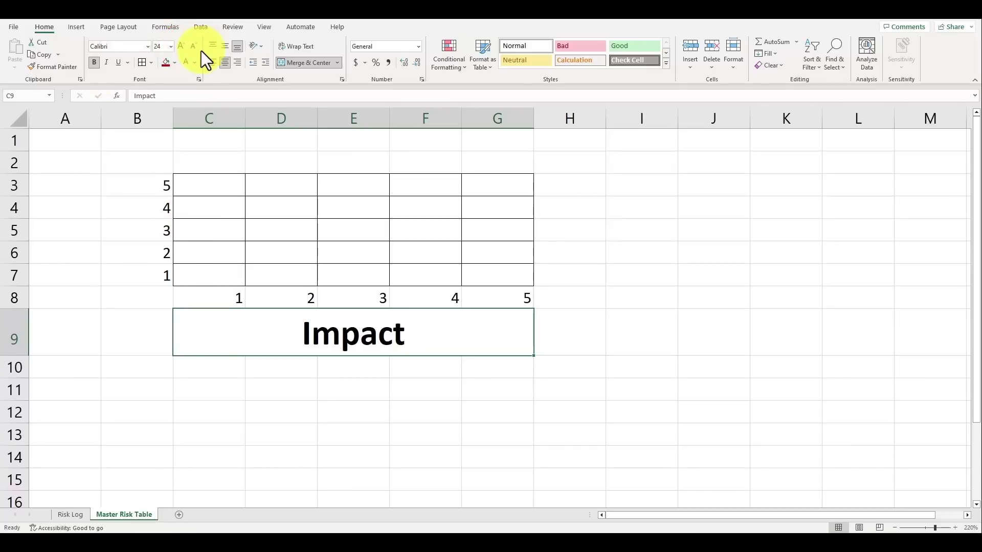
{"action": "left_click", "coordinate": [194, 45]}
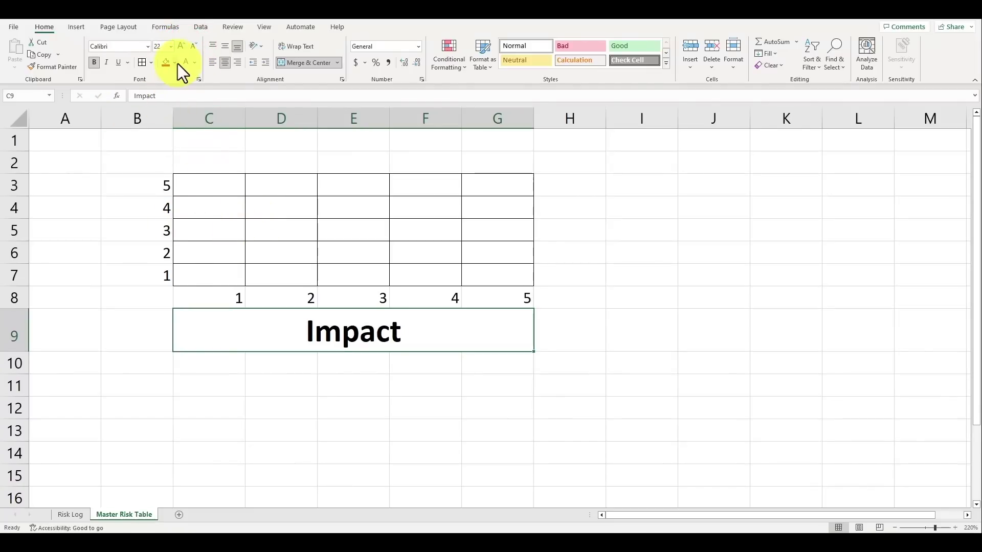
{"action": "left_click", "coordinate": [175, 63]}
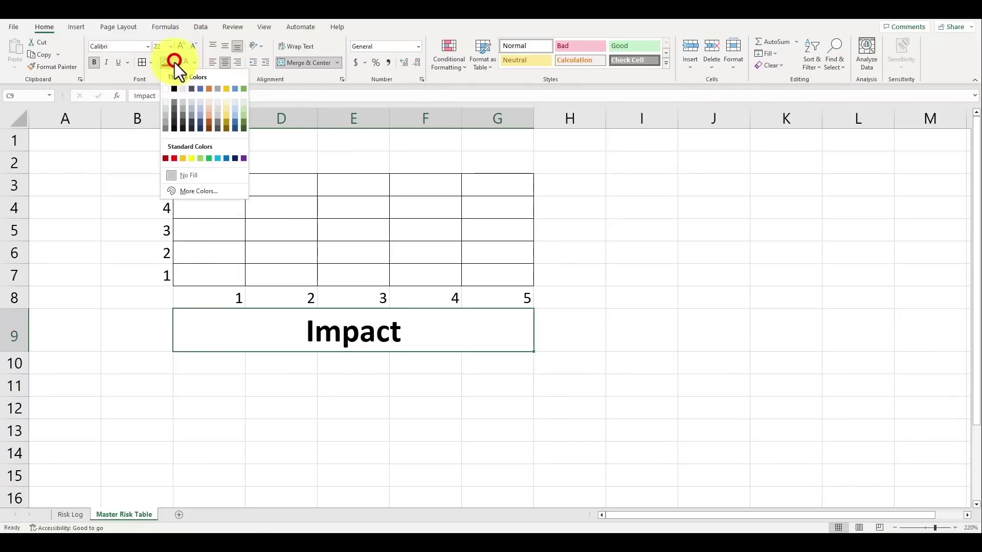
{"action": "left_click", "coordinate": [163, 111]}
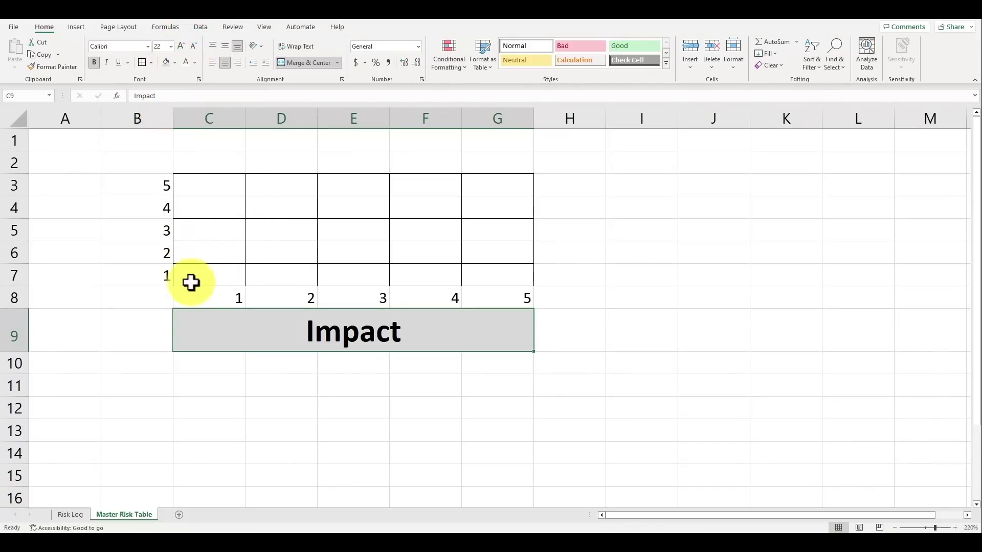
{"action": "left_click", "coordinate": [72, 183]}
Type Probability in A3, merge A3:A7, rotate it up and centre it vertically
{"action": "type", "text": "Probability"}
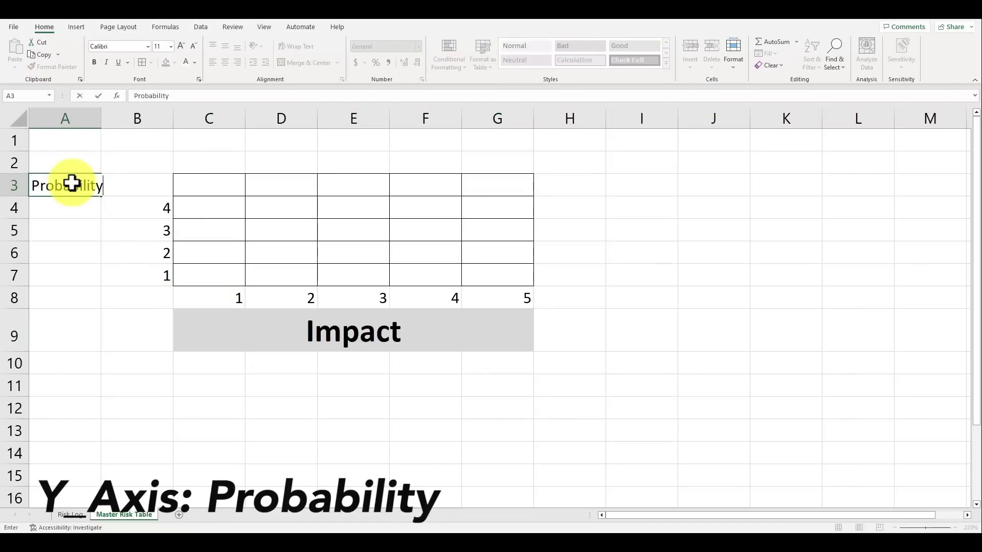
{"action": "key", "text": "Return"}
{"action": "left_click_drag", "start_coordinate": [71, 183], "coordinate": [73, 285]}
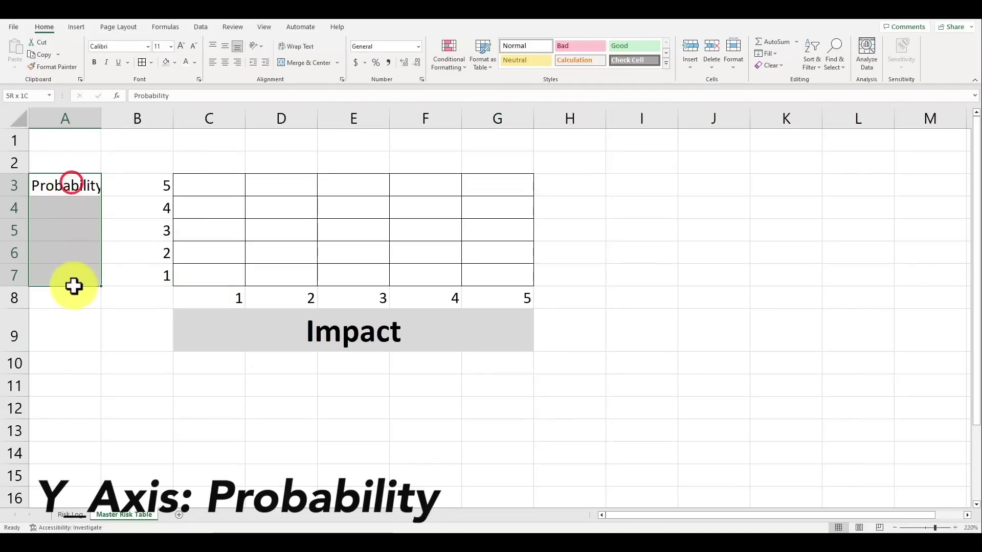
{"action": "left_click", "coordinate": [298, 62]}
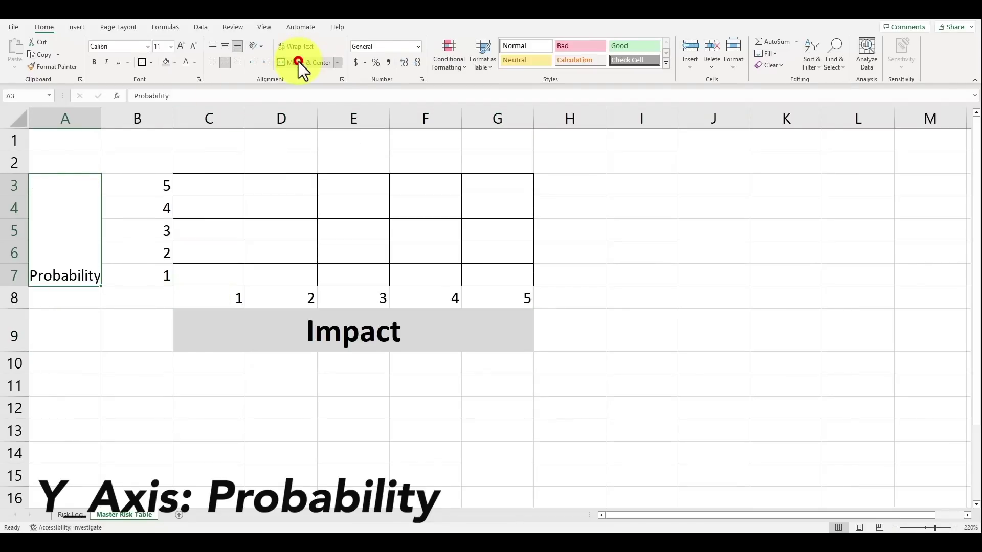
{"action": "left_click", "coordinate": [261, 49]}
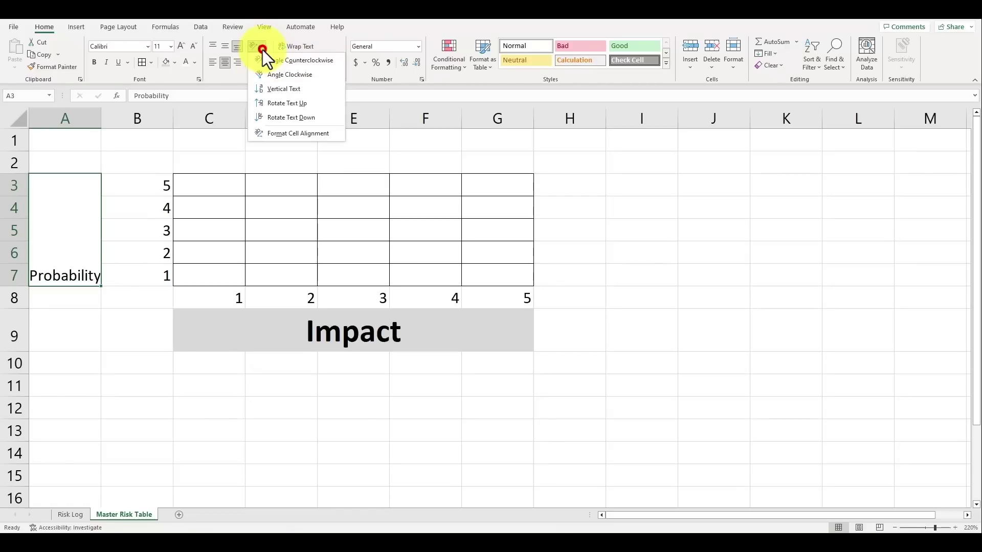
{"action": "left_click", "coordinate": [274, 102]}
{"action": "double_click", "coordinate": [102, 119]}
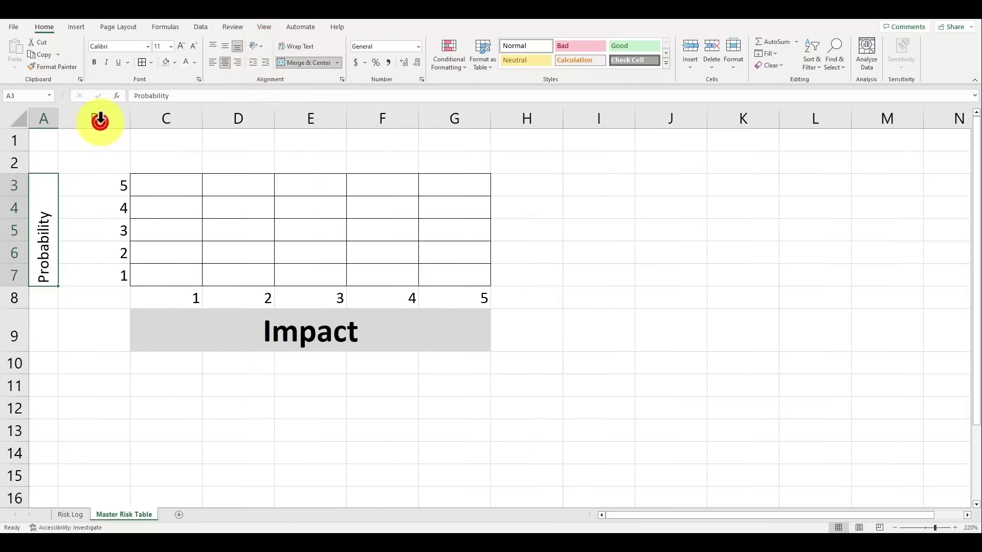
{"action": "left_click", "coordinate": [225, 47]}
Make the Probability label bold at size 20
{"action": "key", "text": "ctrl+b"}
{"action": "left_click", "coordinate": [181, 46]}
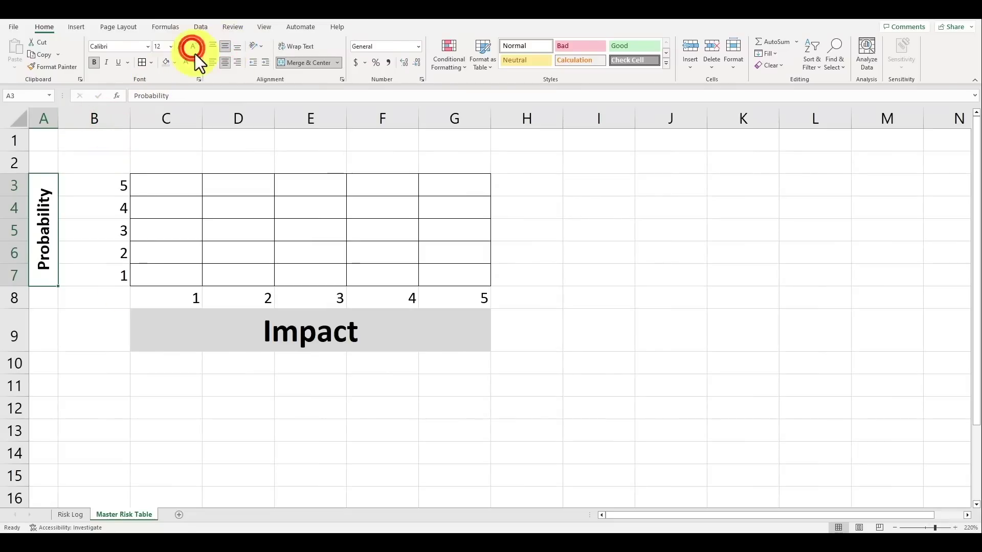
{"action": "left_click", "coordinate": [181, 46]}
{"action": "left_click", "coordinate": [181, 46]}
{"action": "left_click", "coordinate": [181, 46]}
{"action": "left_click", "coordinate": [181, 46]}
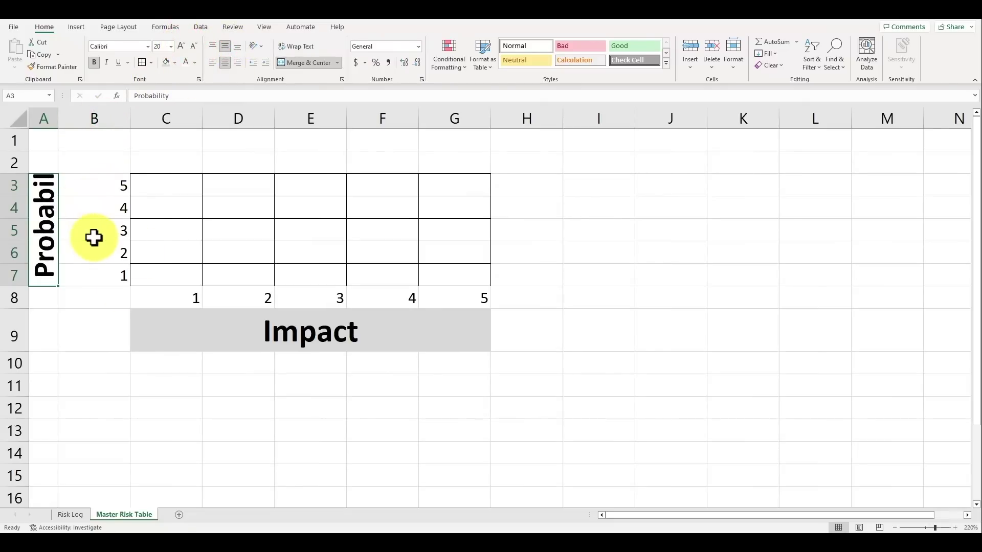
Make rows 3–7 taller, resize columns A and B, and select the scale cells B3:G8
{"action": "left_click_drag", "start_coordinate": [17, 191], "coordinate": [17, 314]}
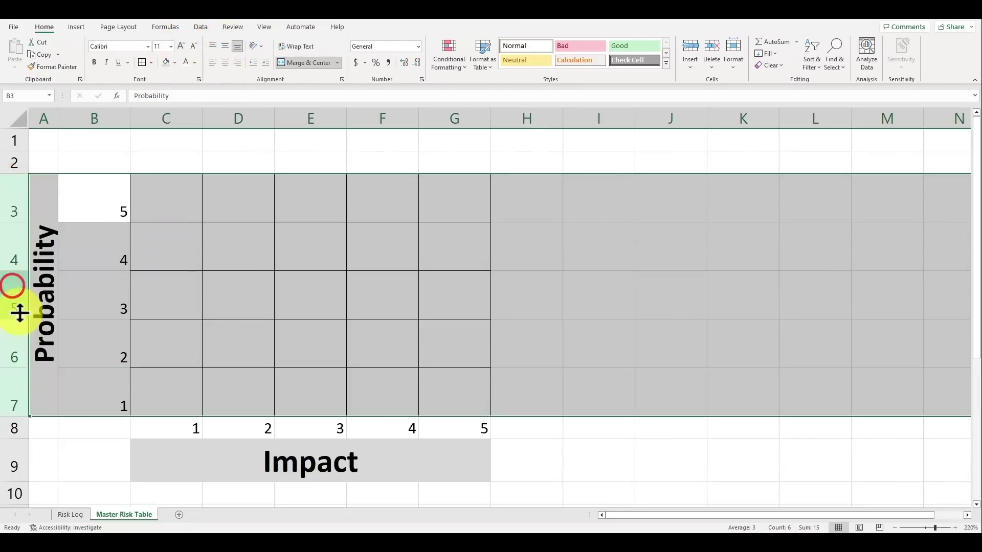
{"action": "left_click", "coordinate": [87, 225]}
{"action": "double_click", "coordinate": [130, 118]}
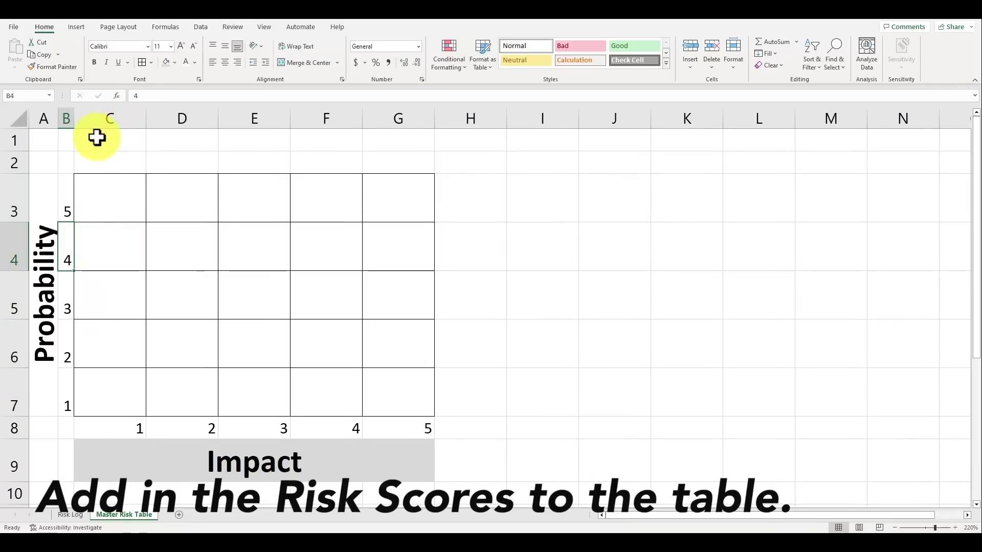
{"action": "mouse_move", "coordinate": [74, 115]}
{"action": "left_mouse_down"}
{"action": "mouse_move", "coordinate": [94, 123]}
{"action": "mouse_move", "coordinate": [72, 118]}
{"action": "left_mouse_up"}
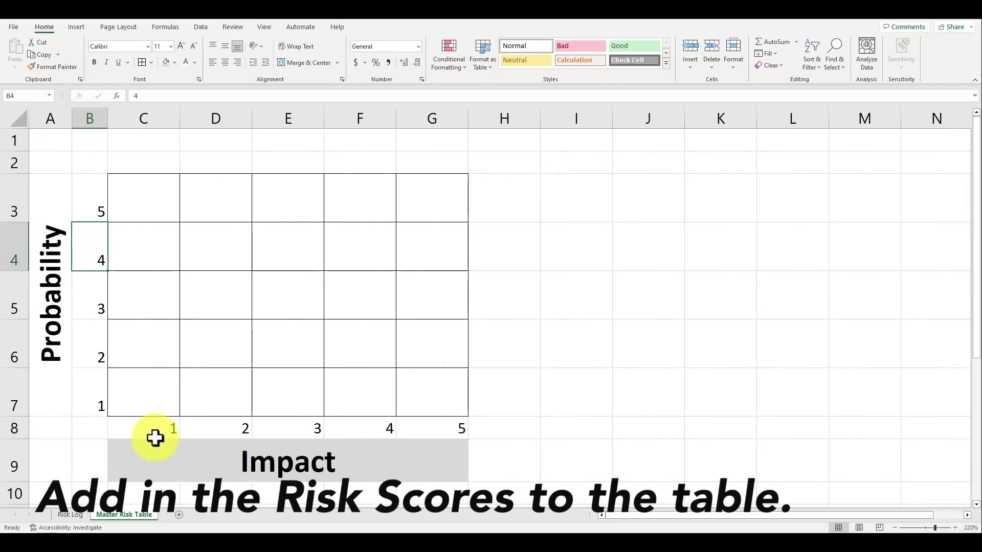
{"action": "left_click_drag", "start_coordinate": [148, 427], "coordinate": [454, 428]}
{"action": "left_click_drag", "start_coordinate": [453, 428], "coordinate": [114, 221]}
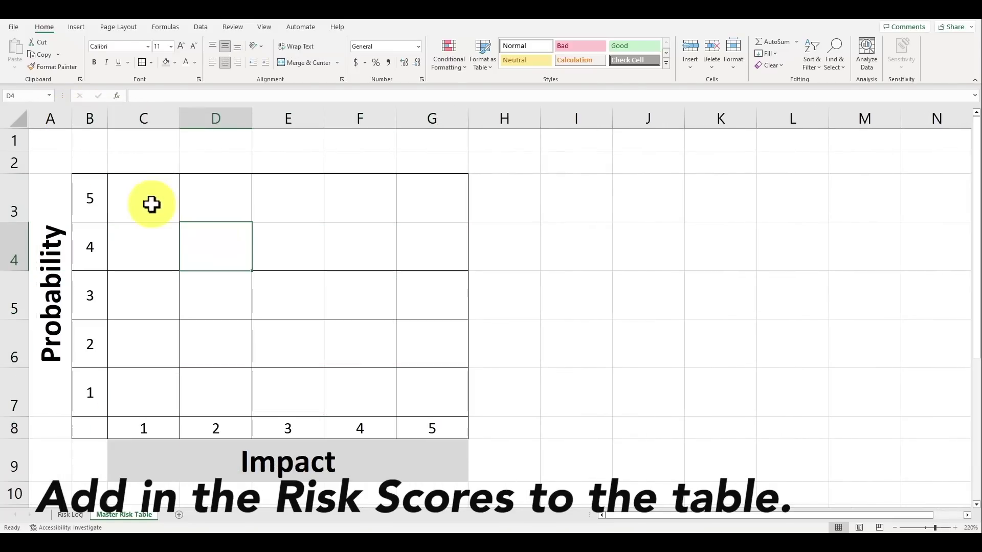
{"action": "left_click", "coordinate": [147, 200]}
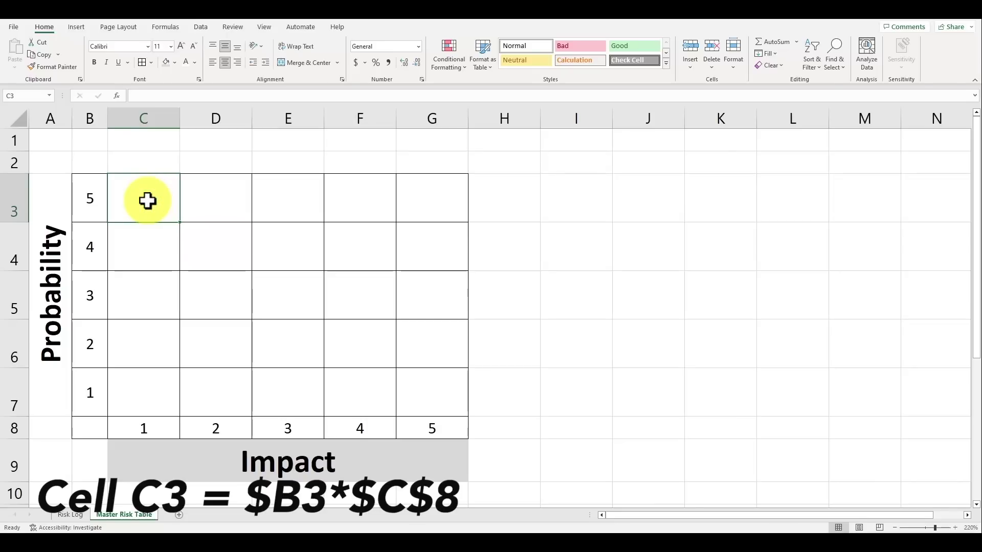
Enter =$B3*$C$8 in C3 and check its references to B3 and C8
{"action": "type", "text": "=$B3*$"}
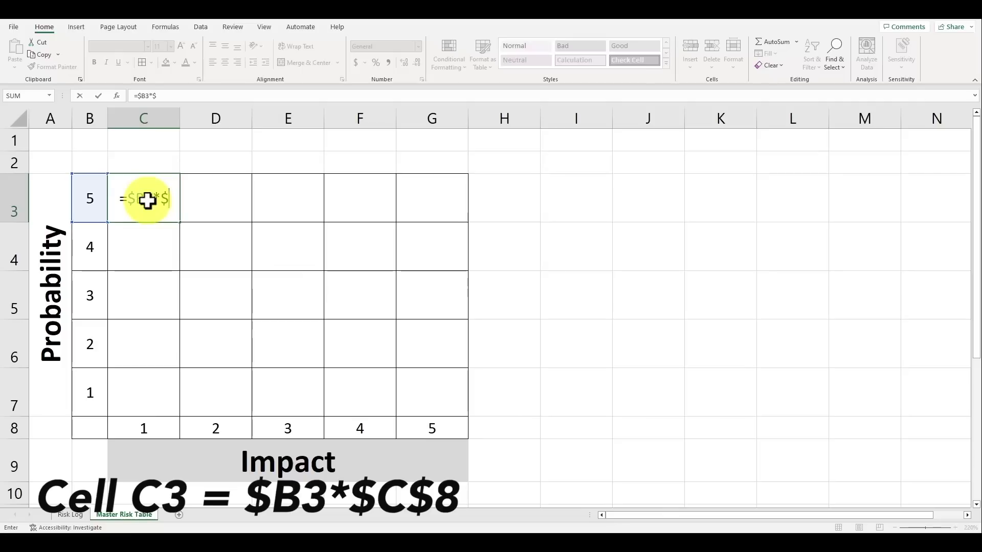
{"action": "type", "text": "C$"}
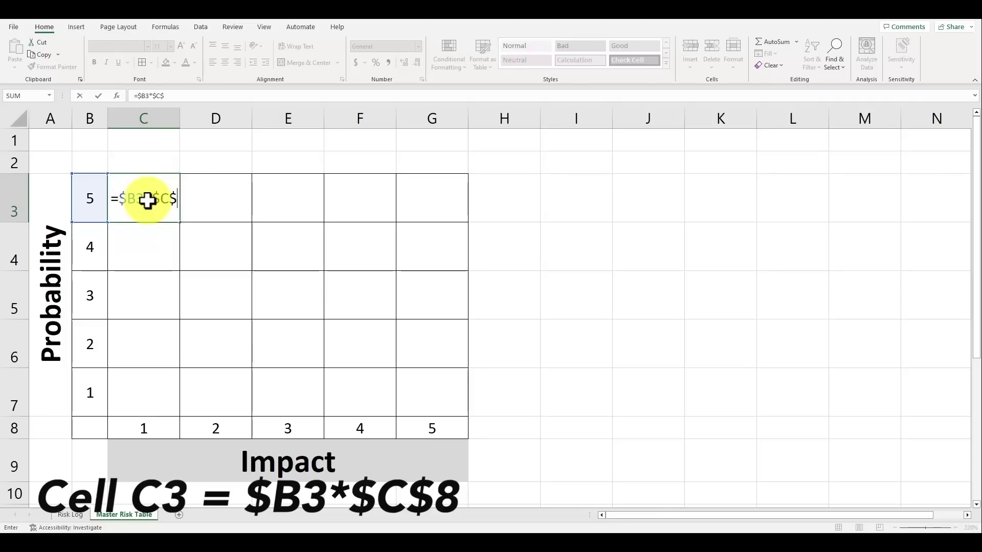
{"action": "type", "text": "8"}
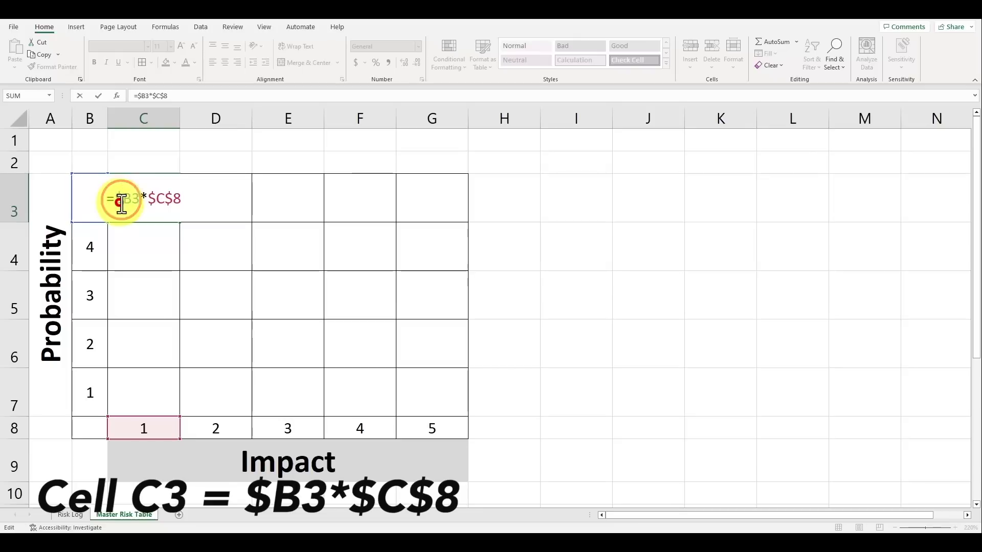
{"action": "key", "text": "Return"}
{"action": "double_click", "coordinate": [134, 198]}
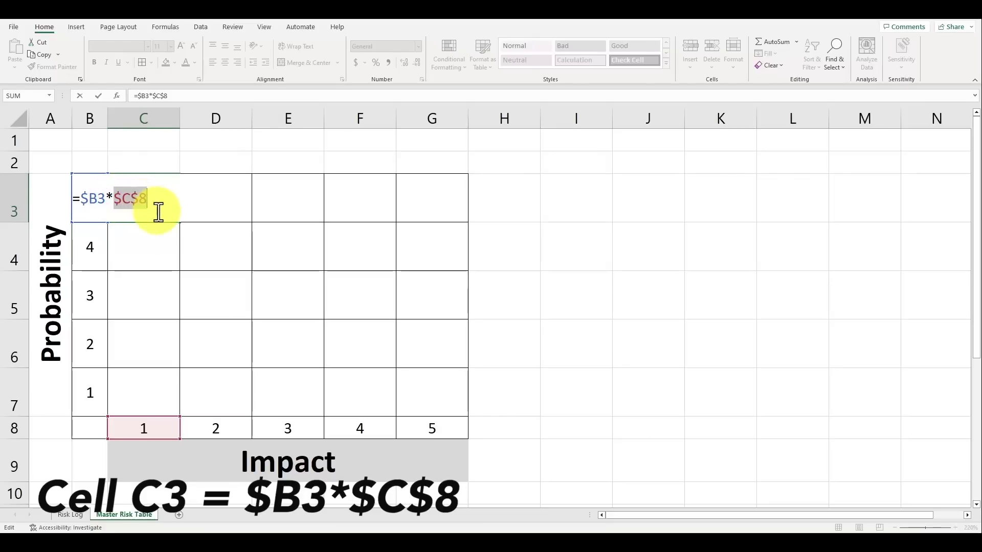
{"action": "left_click", "coordinate": [155, 204]}
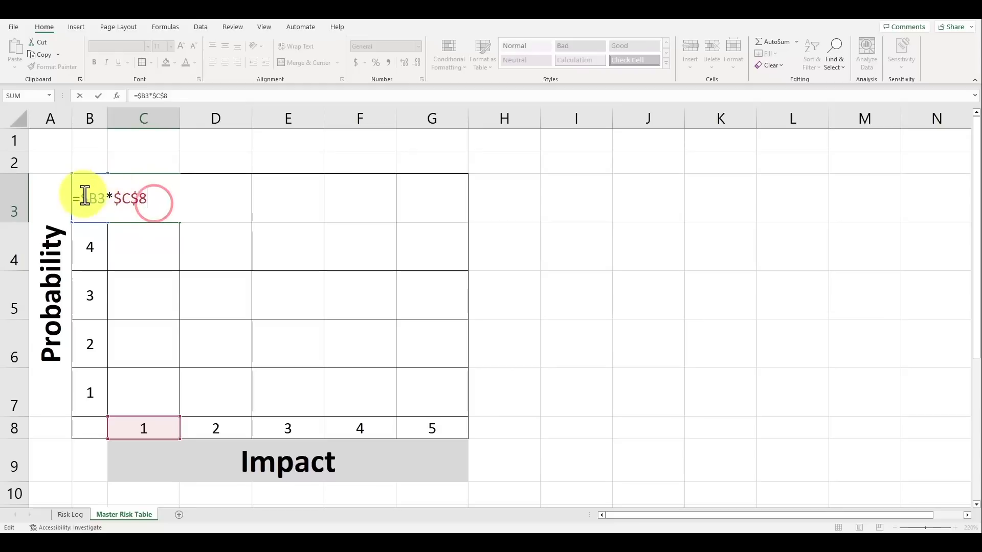
{"action": "key", "text": "Return"}
{"action": "left_click", "coordinate": [162, 199]}
{"action": "left_click", "coordinate": [90, 194]}
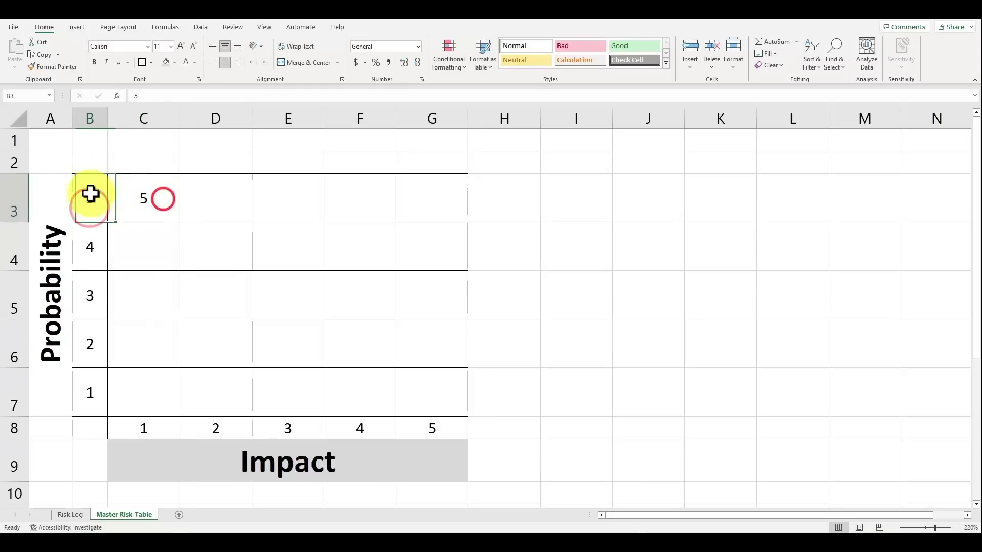
{"action": "left_click", "coordinate": [151, 425]}
{"action": "left_click", "coordinate": [160, 199]}
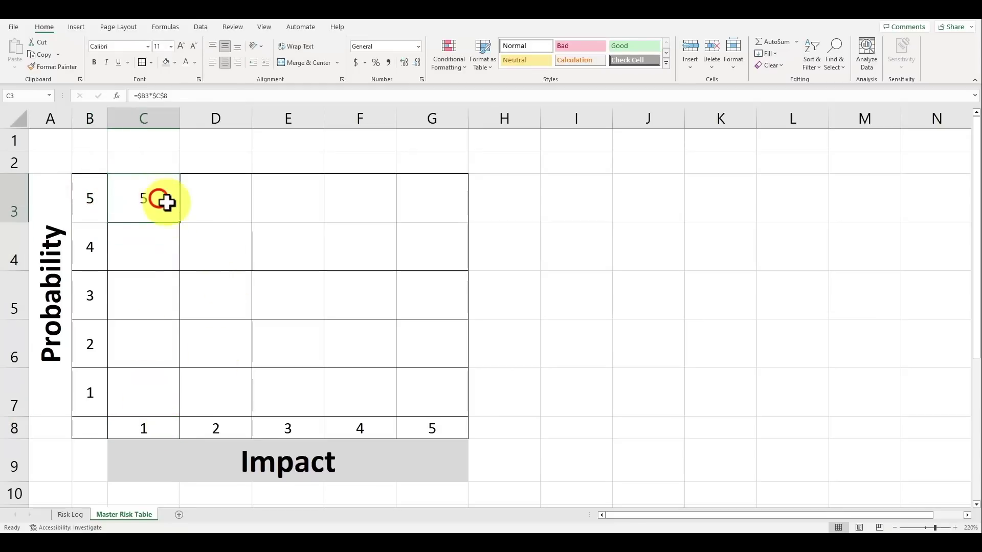
Fill the C3 formula down to C7, giving 5, 4, 3, 2, 1, and fit column C
{"action": "left_click_drag", "start_coordinate": [180, 223], "coordinate": [174, 406]}
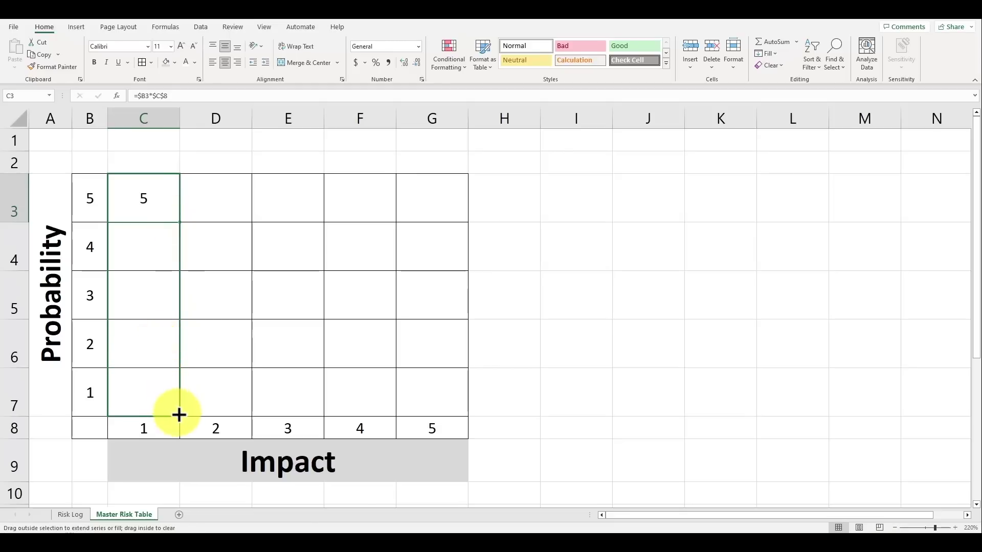
{"action": "mouse_move", "coordinate": [179, 415]}
{"action": "left_mouse_down"}
{"action": "mouse_move", "coordinate": [190, 376]}
{"action": "mouse_move", "coordinate": [191, 222]}
{"action": "mouse_move", "coordinate": [177, 276]}
{"action": "mouse_move", "coordinate": [172, 408]}
{"action": "left_mouse_up"}
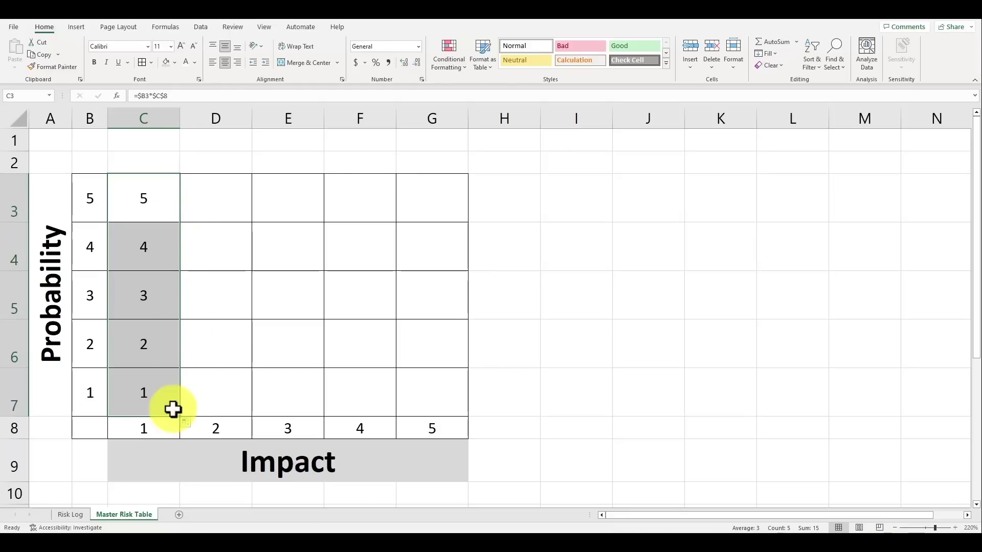
{"action": "double_click", "coordinate": [179, 119]}
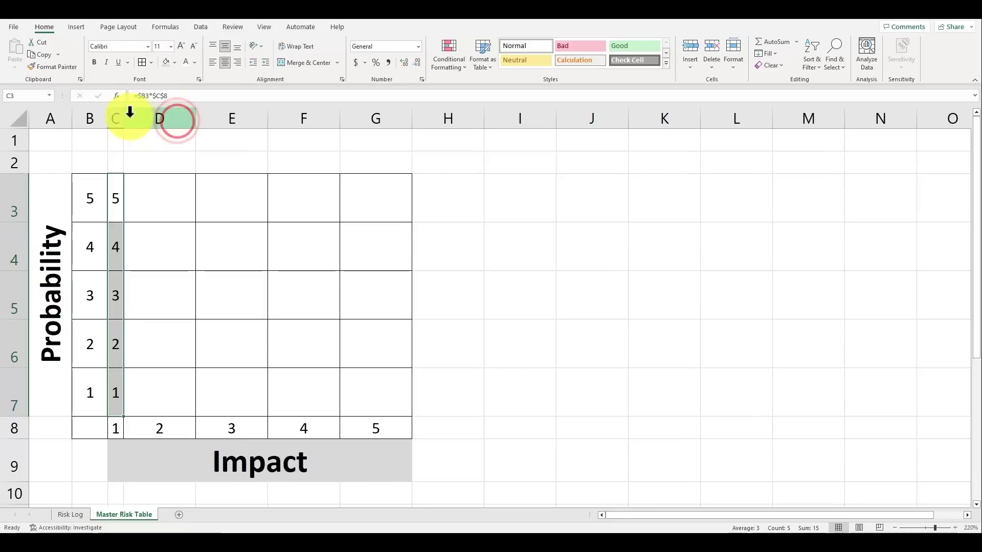
Enter =$B3*$D$8 in D3 and fill it down to D7
{"action": "left_click_drag", "start_coordinate": [125, 119], "coordinate": [166, 123]}
{"action": "left_click", "coordinate": [213, 189]}
{"action": "type", "text": "=$b3"}
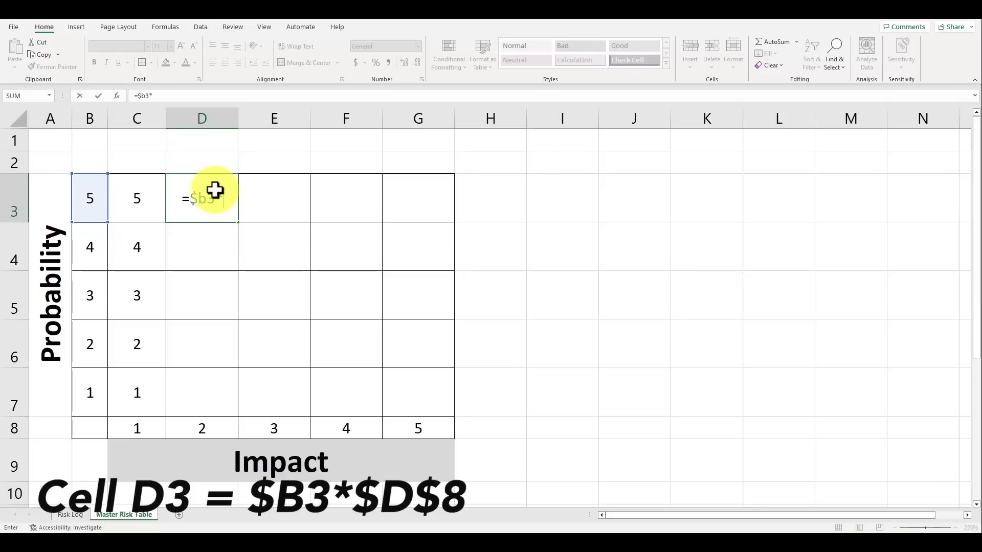
{"action": "type", "text": "*$D$8"}
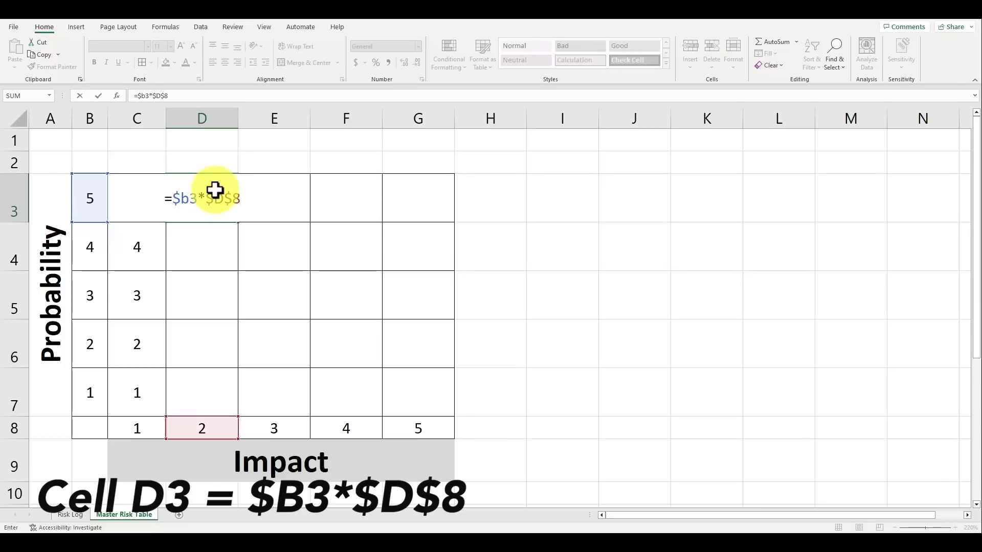
{"action": "key", "text": "ctrl+Return"}
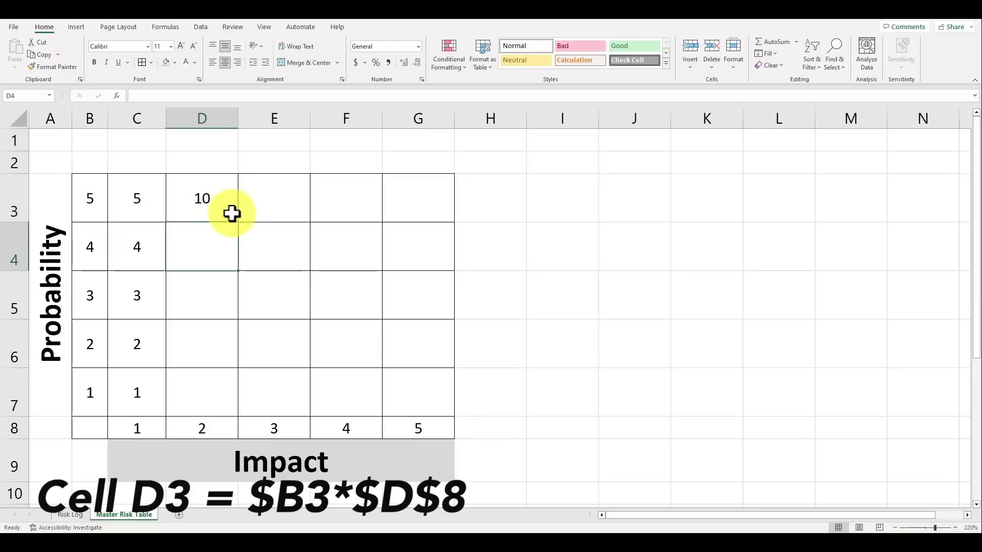
{"action": "left_click_drag", "start_coordinate": [240, 223], "coordinate": [235, 412]}
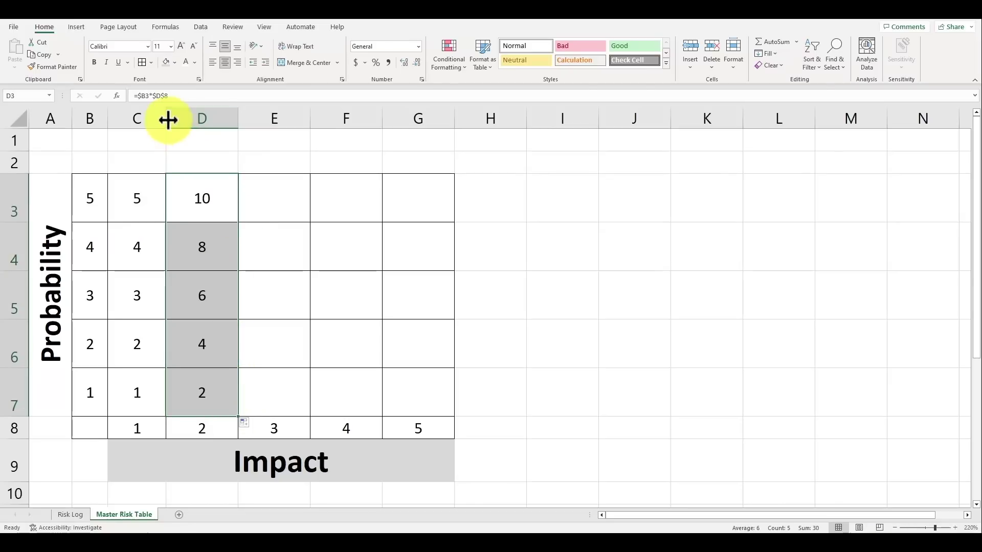
{"action": "left_click_drag", "start_coordinate": [169, 120], "coordinate": [180, 120]}
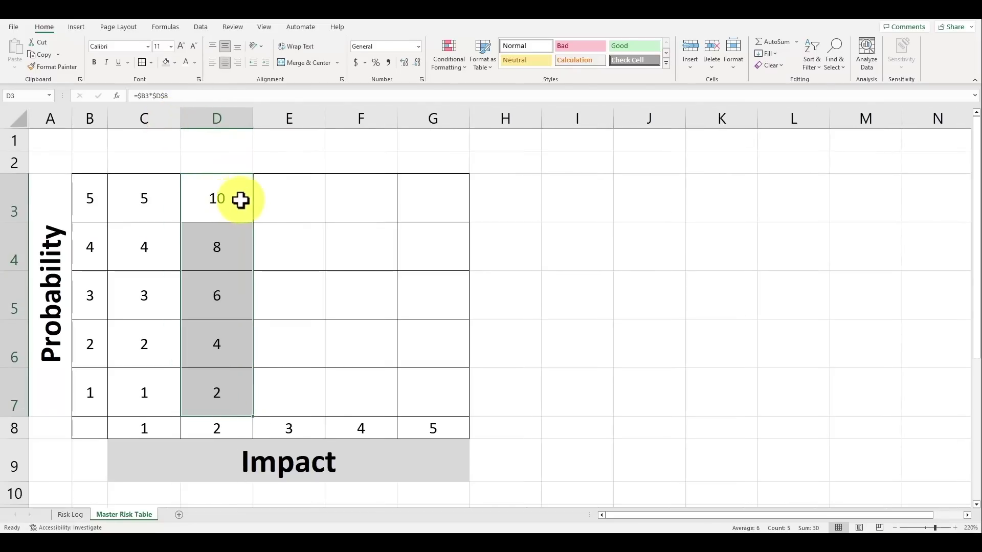
{"action": "left_click", "coordinate": [220, 199]}
Enter =$B3*$E$8 in E3 and fill it down to E7
{"action": "left_click", "coordinate": [294, 202]}
{"action": "type", "text": "=$B3*$"}
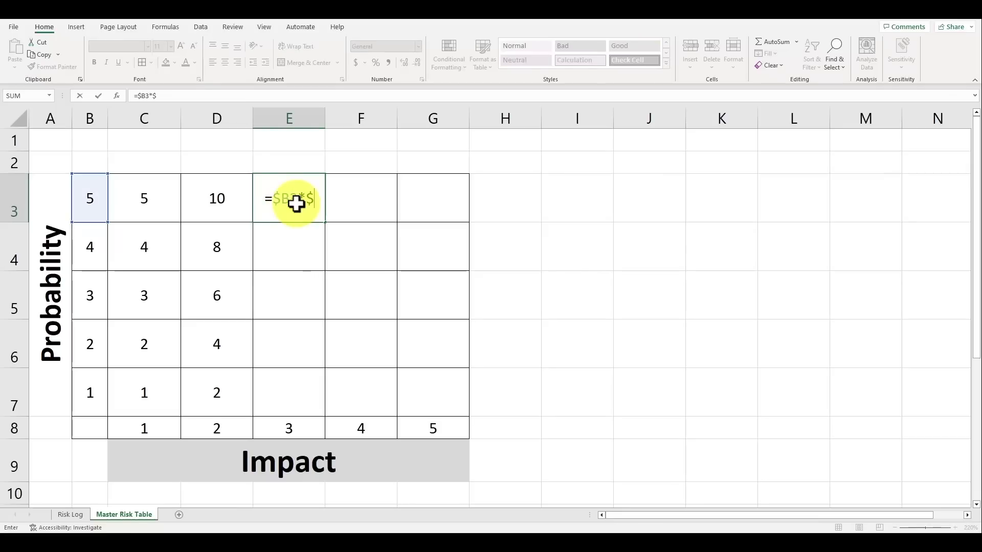
{"action": "type", "text": "E$8"}
{"action": "key", "text": "ctrl+Return"}
{"action": "left_click_drag", "start_coordinate": [325, 221], "coordinate": [305, 399]}
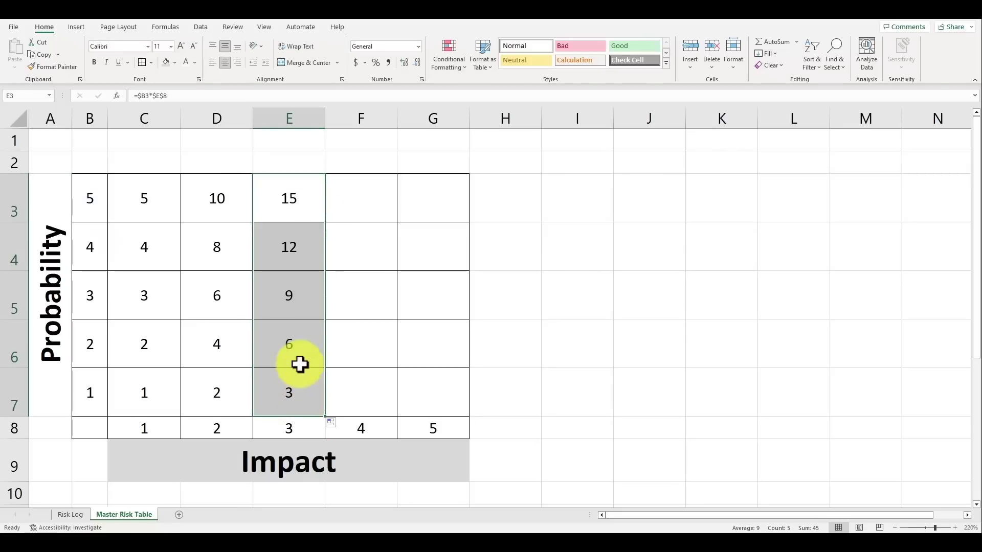
{"action": "left_click", "coordinate": [308, 210]}
Build =$B3*$F$8 in F3 with an absolute F8 reference and fill it down to F7
{"action": "left_click", "coordinate": [365, 201]}
{"action": "type", "text": "="}
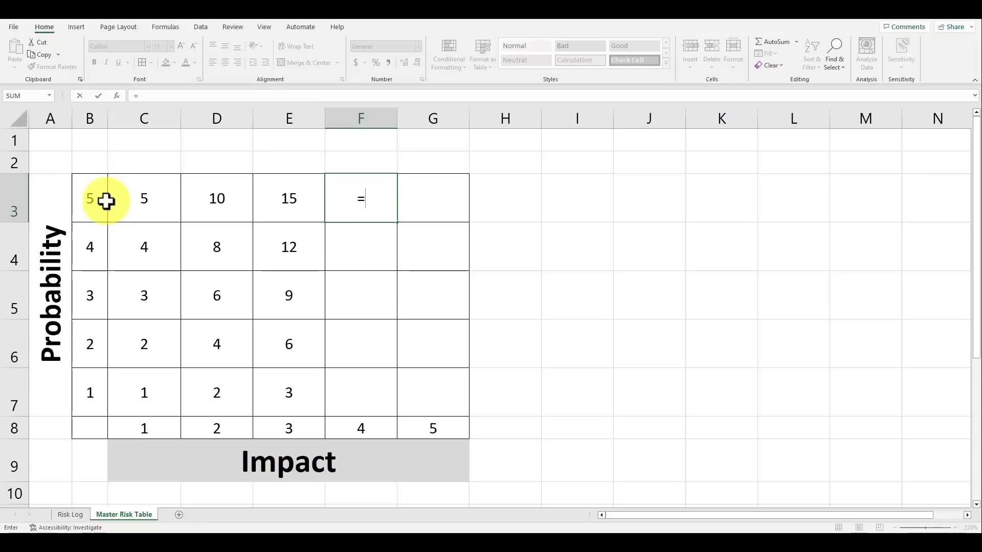
{"action": "type", "text": "$"}
{"action": "left_click", "coordinate": [106, 201]}
{"action": "type", "text": "*"}
{"action": "left_click", "coordinate": [356, 430]}
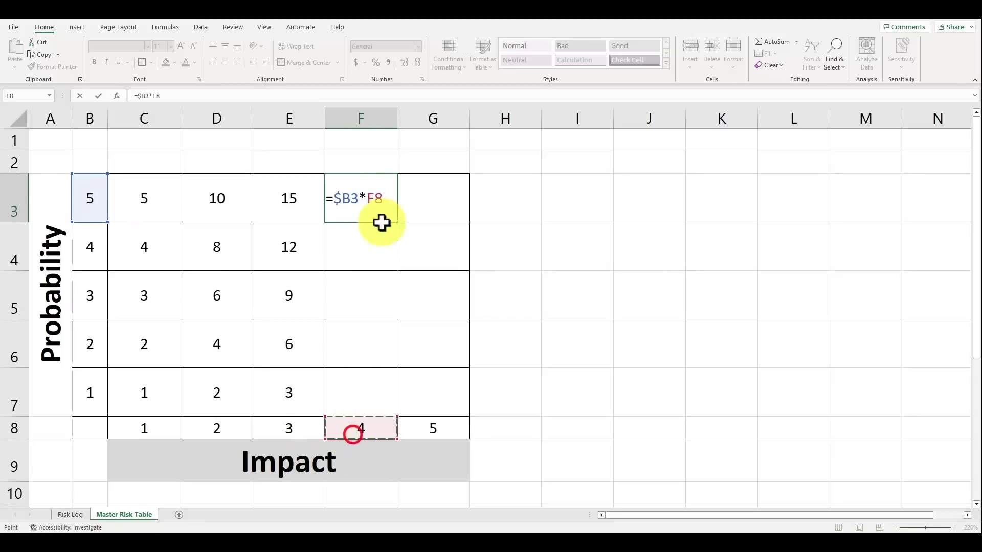
{"action": "left_click", "coordinate": [365, 196]}
{"action": "key", "text": "F4"}
{"action": "key", "text": "ctrl+Return"}
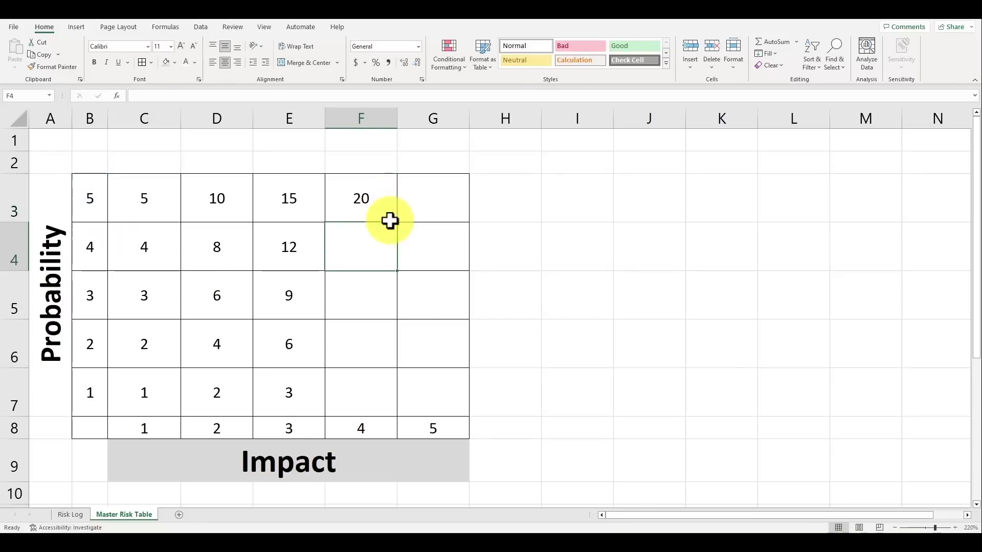
{"action": "double_click", "coordinate": [399, 225]}
Enter =$B3*$G$8 in G3, showing 25
{"action": "left_click", "coordinate": [441, 198]}
{"action": "type", "text": "=$"}
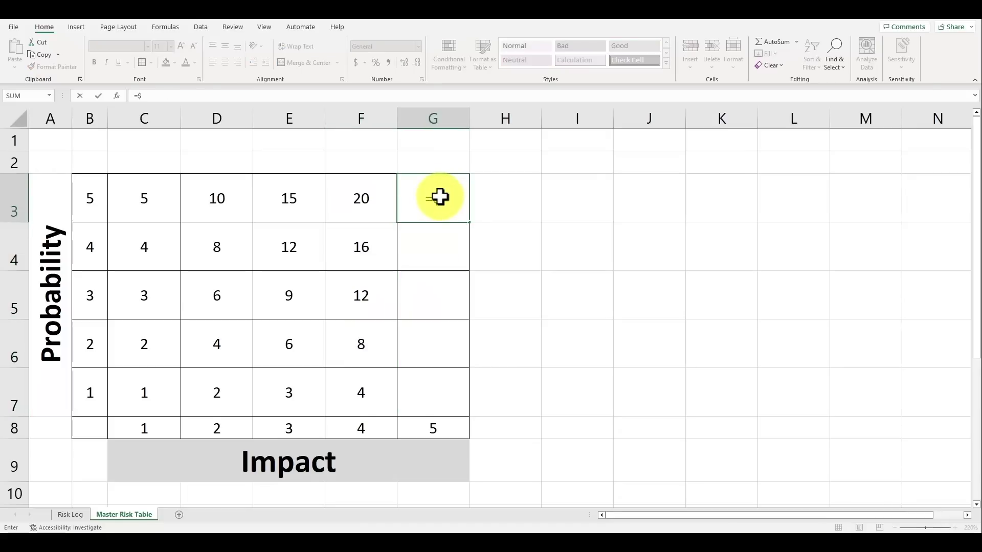
{"action": "type", "text": "B3*"}
{"action": "left_click", "coordinate": [435, 428]}
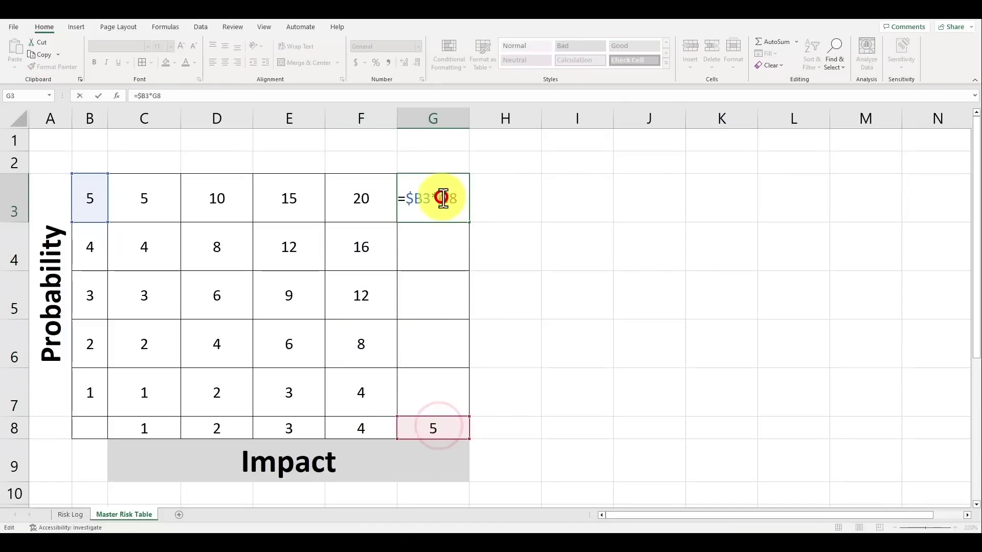
{"action": "left_click", "coordinate": [457, 200]}
{"action": "key", "text": "F4"}
{"action": "key", "text": "ctrl+Return"}
Fill column G down to G7 (25 to 5) and select the legend table C3:D7 on the Legend sheet
{"action": "left_click_drag", "start_coordinate": [468, 221], "coordinate": [454, 407]}
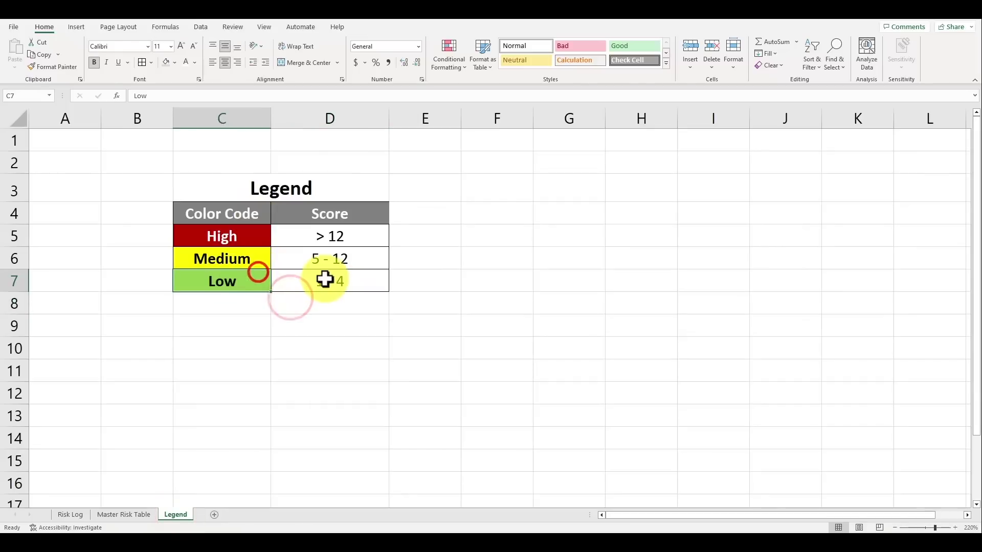
{"action": "left_click_drag", "start_coordinate": [324, 279], "coordinate": [241, 283]}
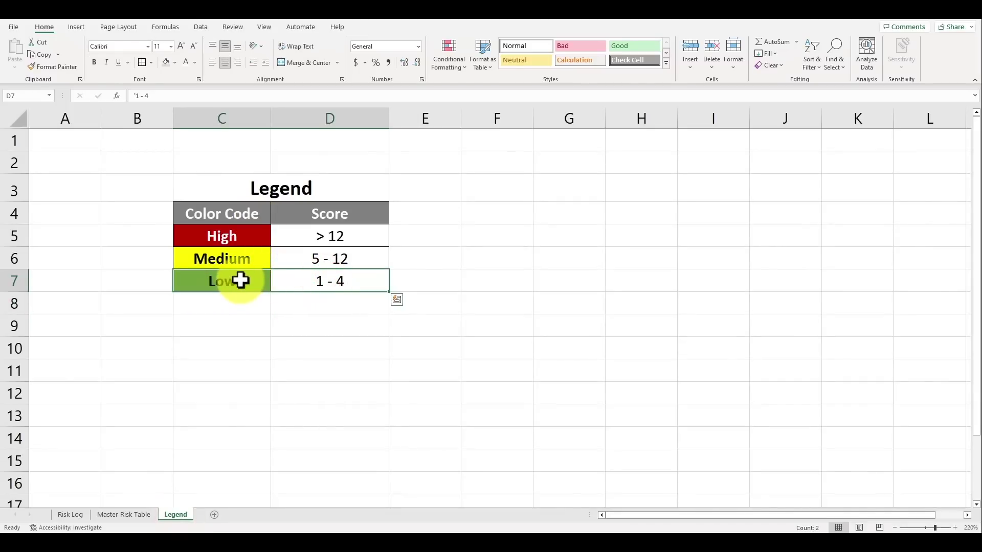
{"action": "left_click", "coordinate": [358, 255]}
{"action": "left_click_drag", "start_coordinate": [358, 255], "coordinate": [241, 262]}
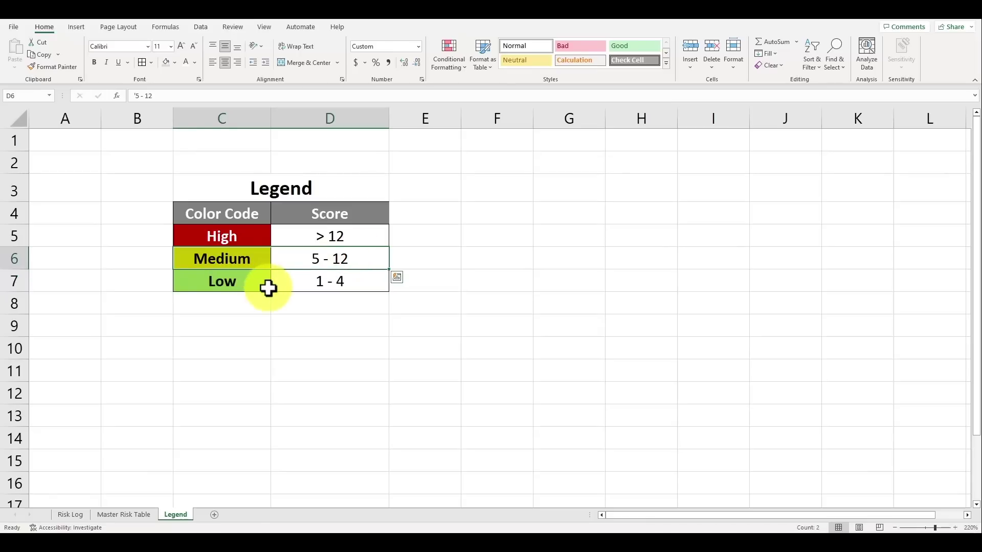
{"action": "left_click", "coordinate": [252, 261]}
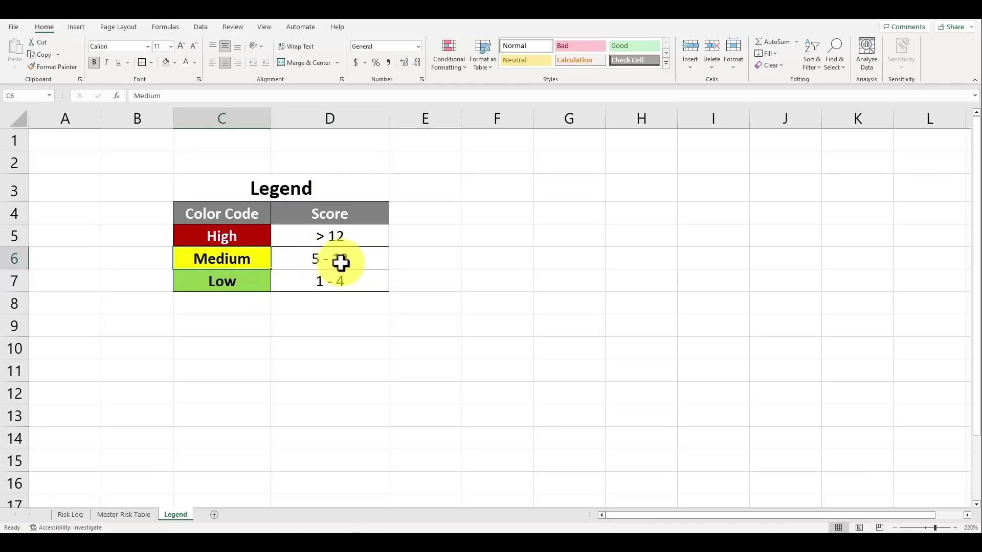
{"action": "left_click_drag", "start_coordinate": [218, 245], "coordinate": [313, 235]}
{"action": "left_click", "coordinate": [309, 268]}
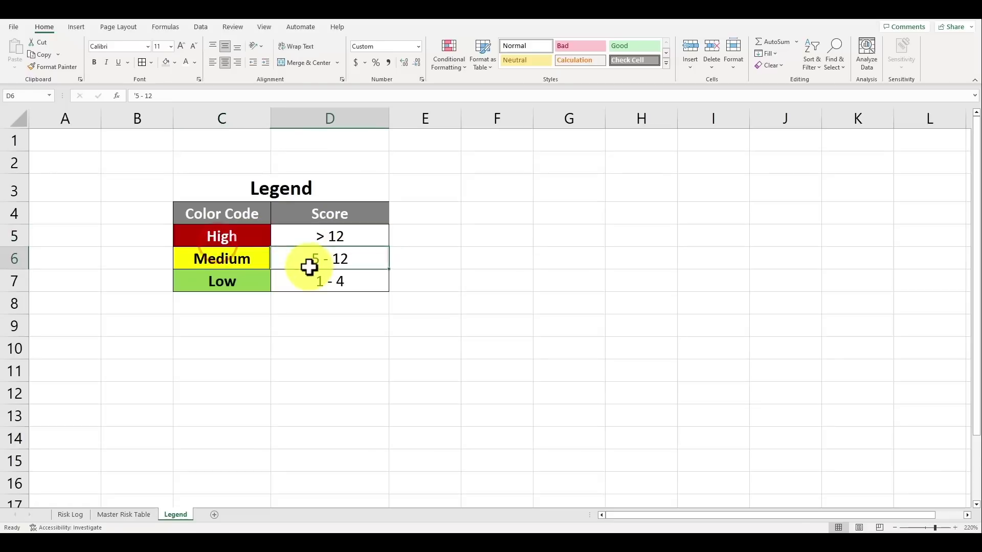
{"action": "left_click_drag", "start_coordinate": [234, 201], "coordinate": [317, 282]}
Copy the High/Medium/Low legend and paste it at I2 on the Master Risk Table sheet
{"action": "key", "text": "ctrl+c"}
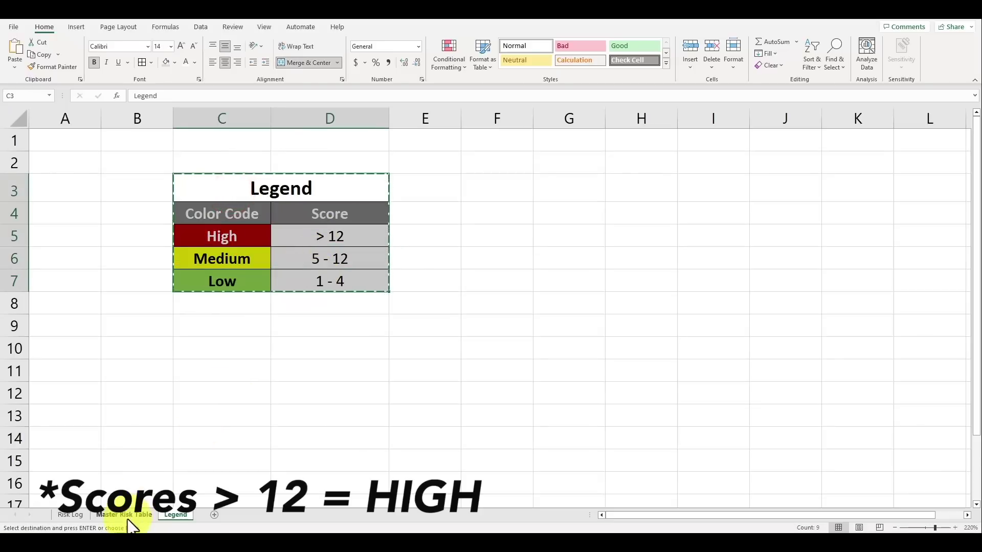
{"action": "left_click", "coordinate": [124, 515]}
{"action": "left_click", "coordinate": [500, 160]}
{"action": "key", "text": "ctrl+v"}
{"action": "left_click", "coordinate": [547, 211]}
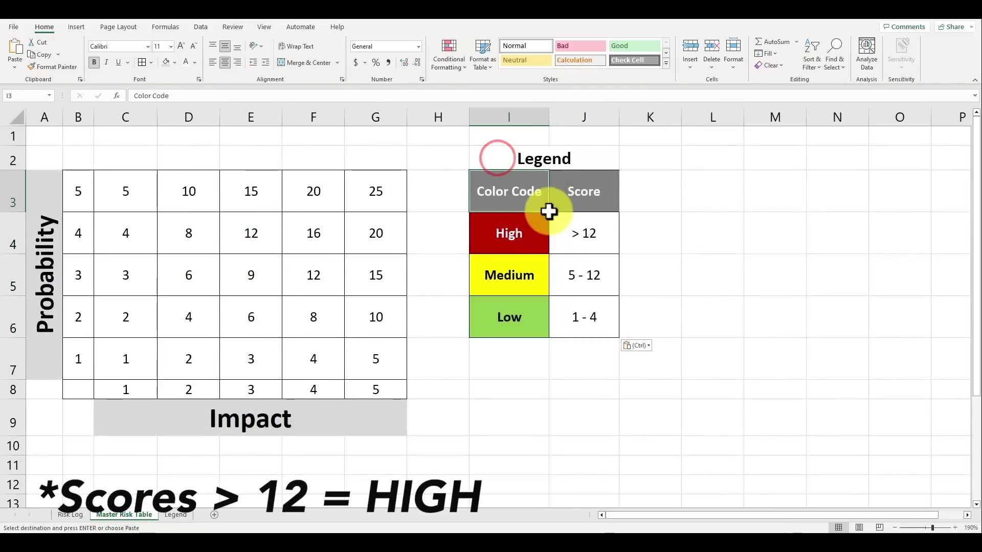
{"action": "left_click", "coordinate": [439, 193]}
Select C3:G7 and add a Less Than 5 rule with green fill and dark green text
{"action": "left_click", "coordinate": [82, 187]}
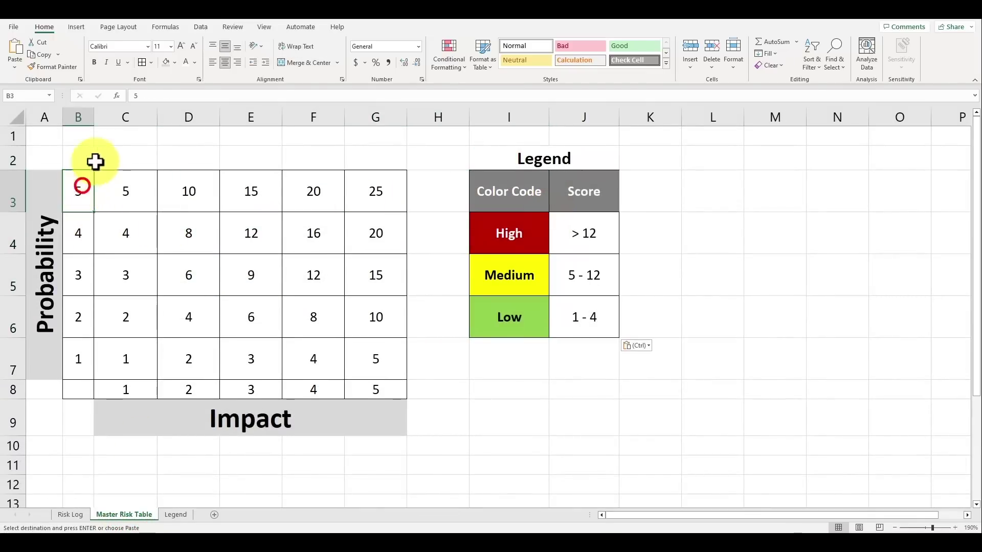
{"action": "left_click_drag", "start_coordinate": [124, 191], "coordinate": [368, 361]}
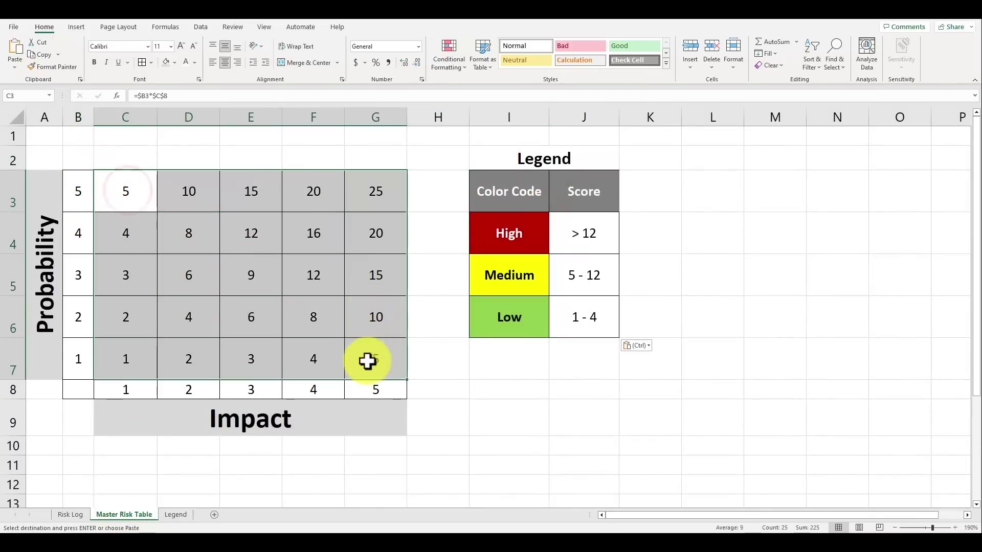
{"action": "left_click", "coordinate": [462, 66]}
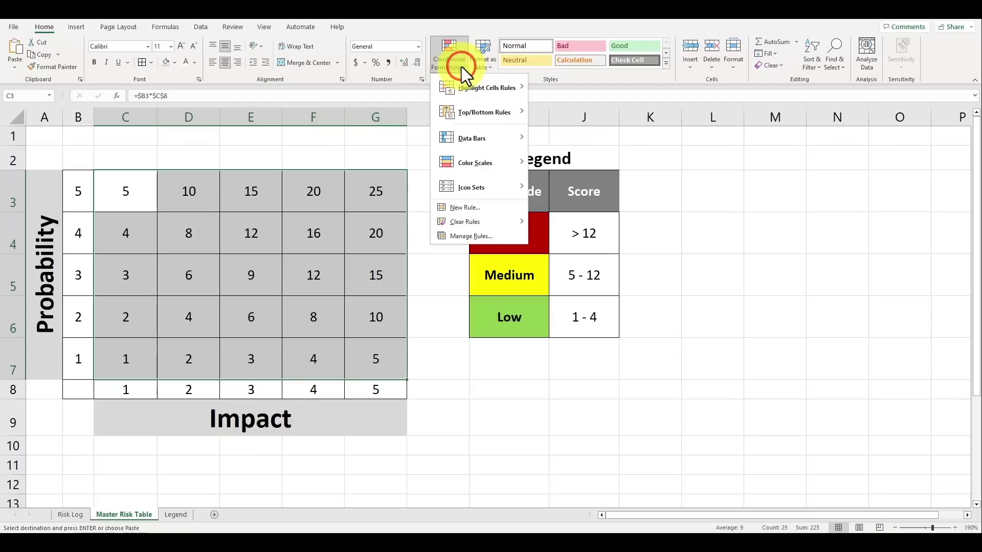
{"action": "mouse_move", "coordinate": [490, 86]}
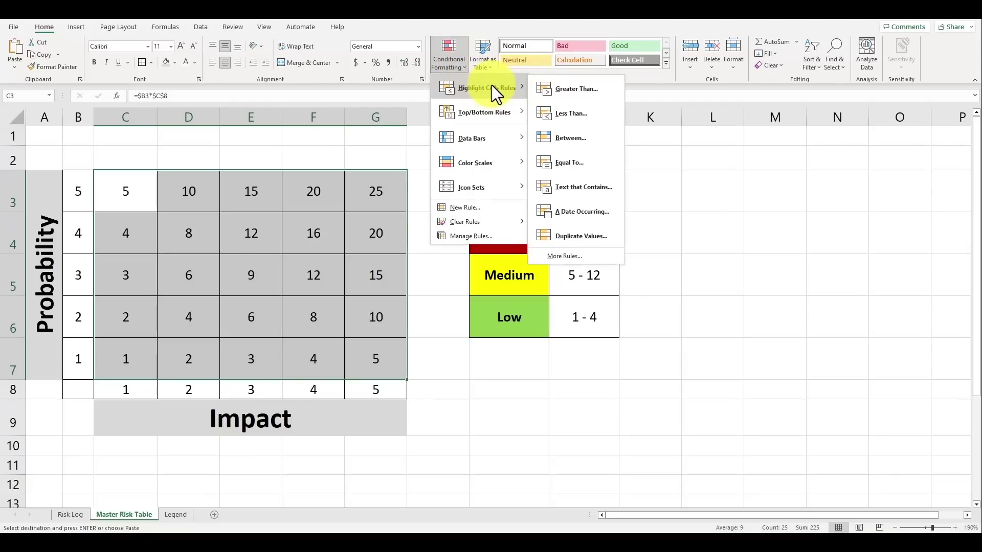
{"action": "left_click", "coordinate": [560, 116]}
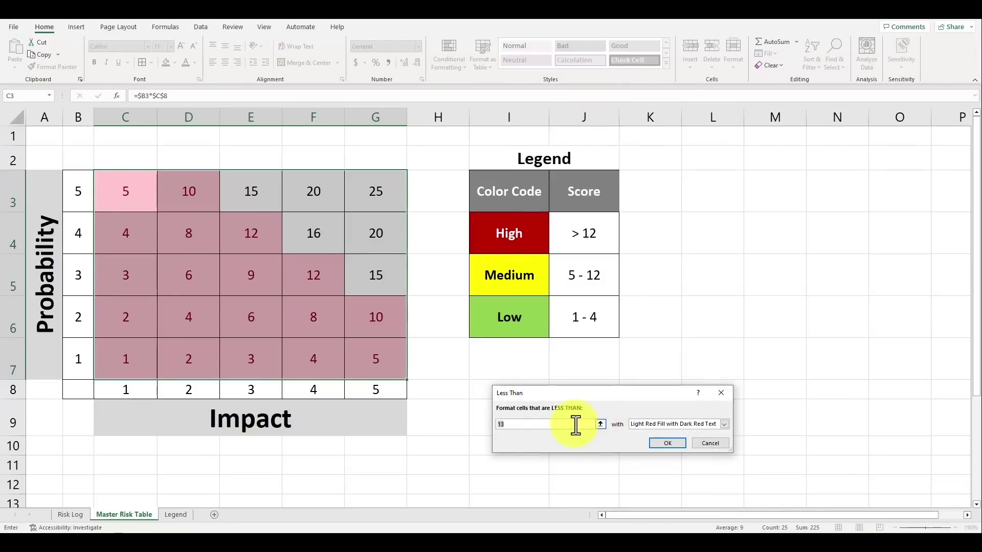
{"action": "type", "text": "5"}
{"action": "left_click", "coordinate": [645, 424]}
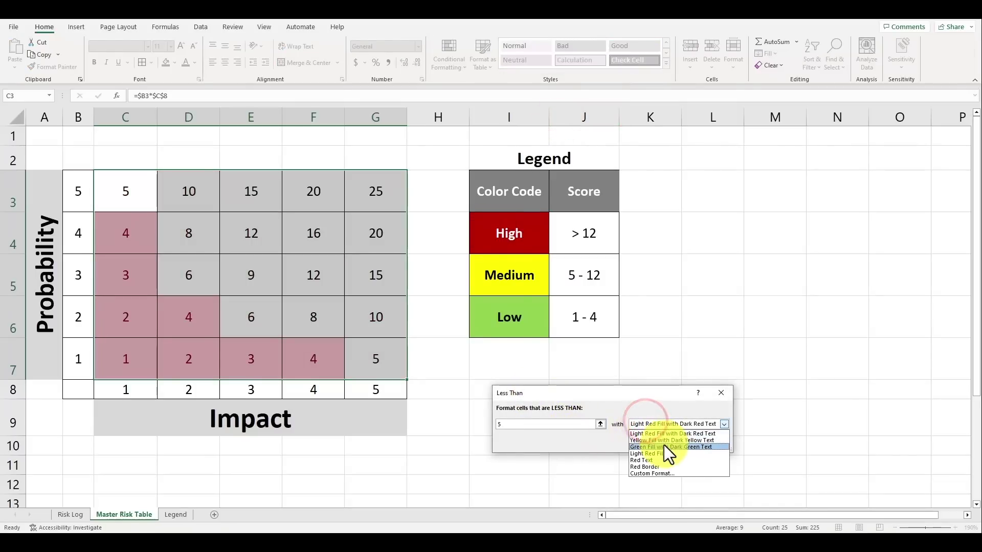
{"action": "left_click", "coordinate": [663, 445]}
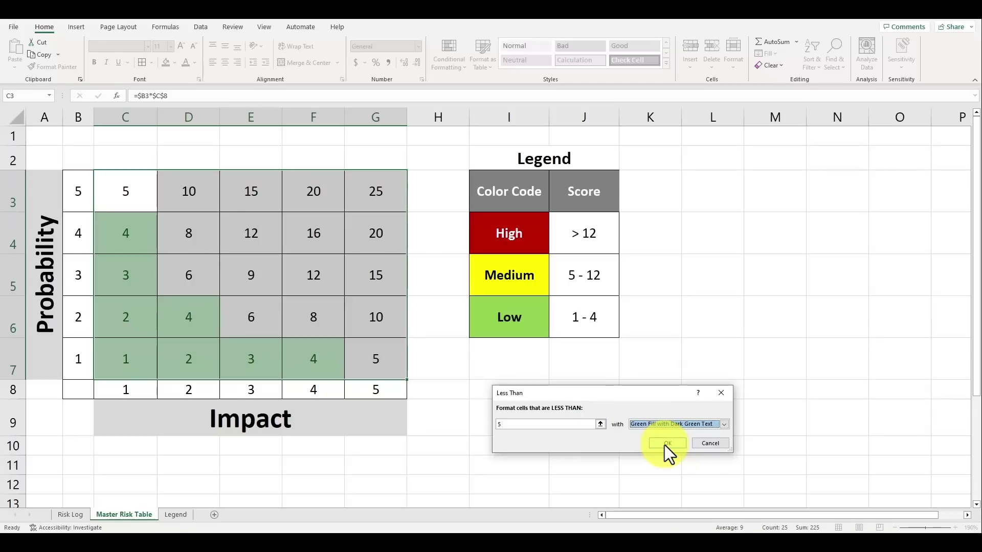
{"action": "left_click", "coordinate": [666, 444]}
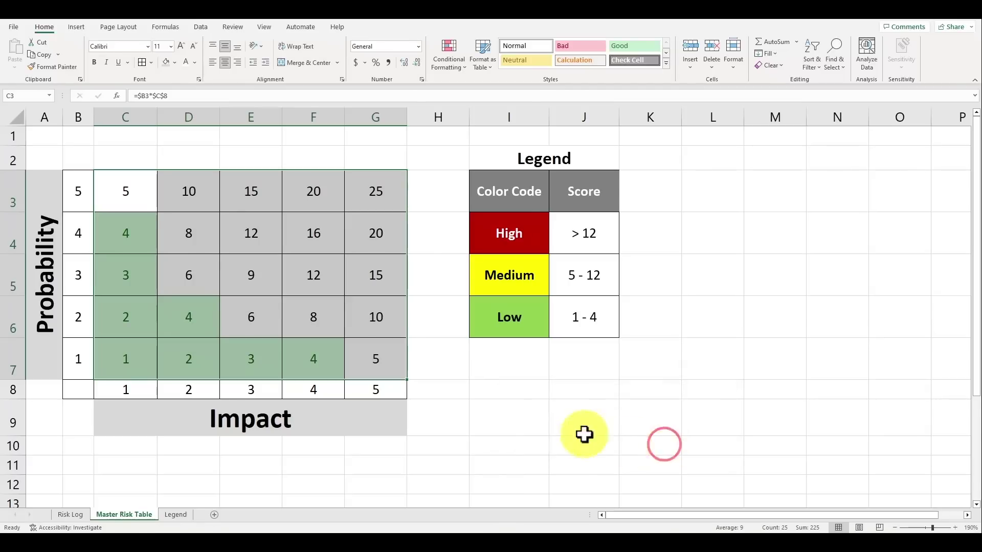
Add a Between 5 and 12 rule with yellow fill and dark yellow text
{"action": "left_click", "coordinate": [449, 54]}
{"action": "mouse_move", "coordinate": [465, 86]}
{"action": "left_click", "coordinate": [570, 137]}
{"action": "double_click", "coordinate": [502, 424]}
{"action": "type", "text": "5"}
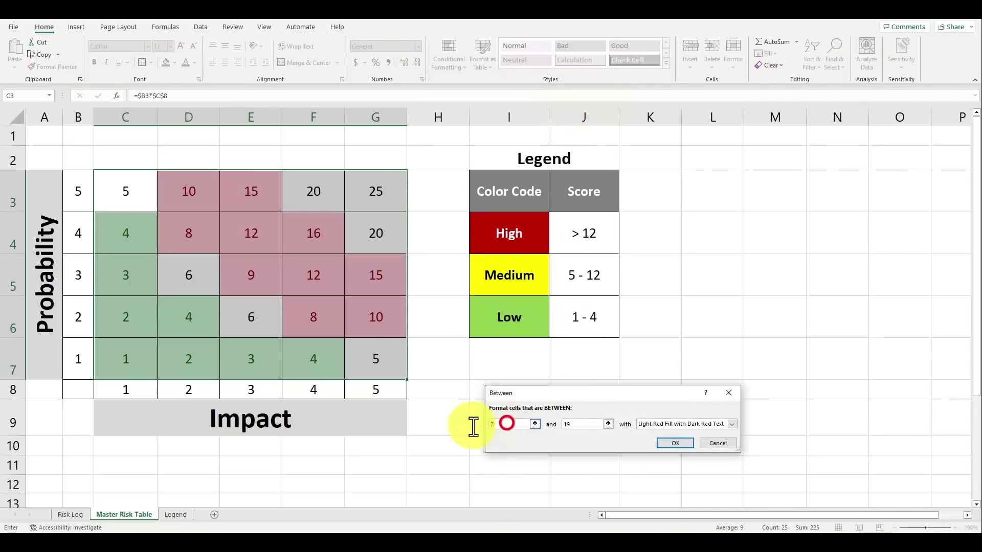
{"action": "double_click", "coordinate": [595, 424]}
{"action": "type", "text": "12"}
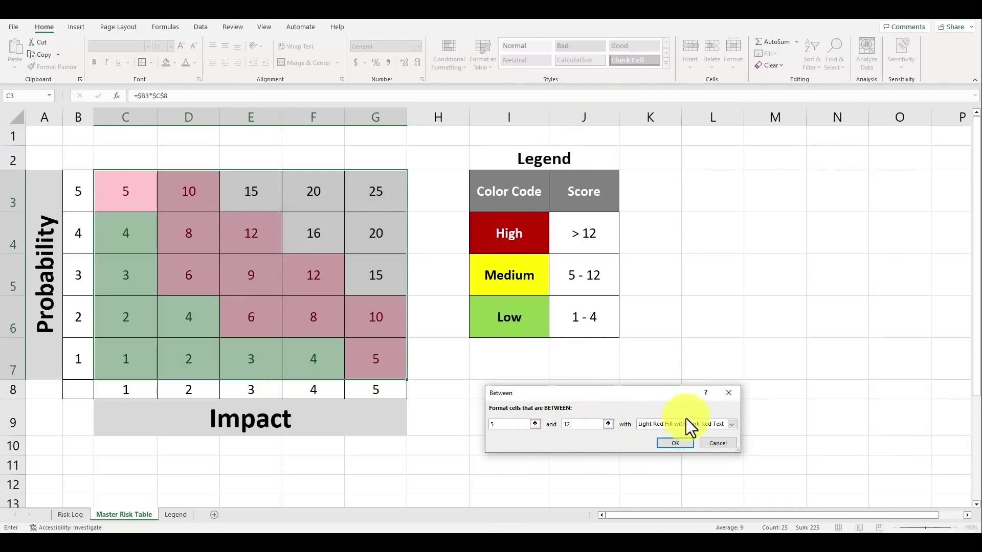
{"action": "left_click", "coordinate": [683, 424]}
{"action": "left_click", "coordinate": [681, 441]}
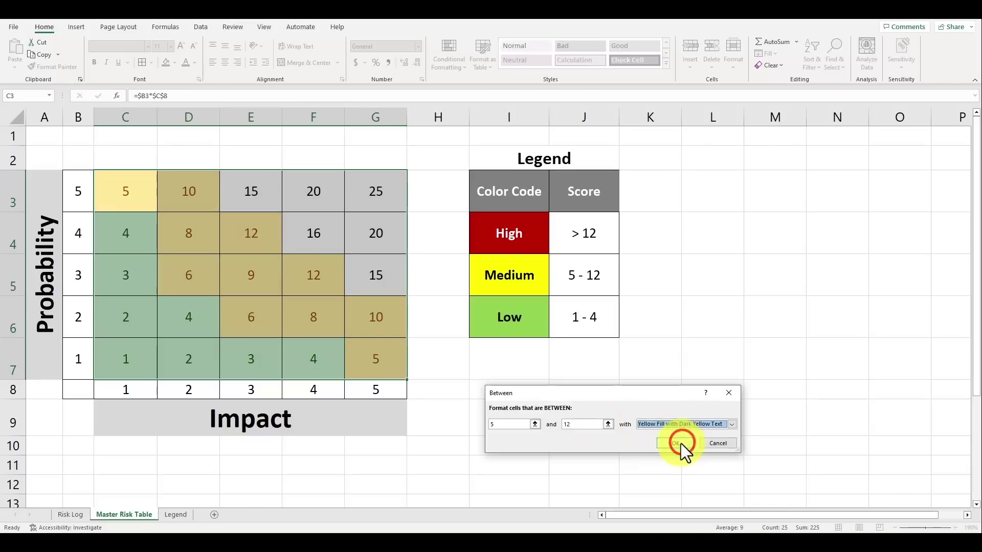
{"action": "left_click", "coordinate": [680, 443]}
Add a Greater Than 12 rule with light red fill for the matrix scores
{"action": "left_click", "coordinate": [458, 66]}
{"action": "mouse_move", "coordinate": [532, 88]}
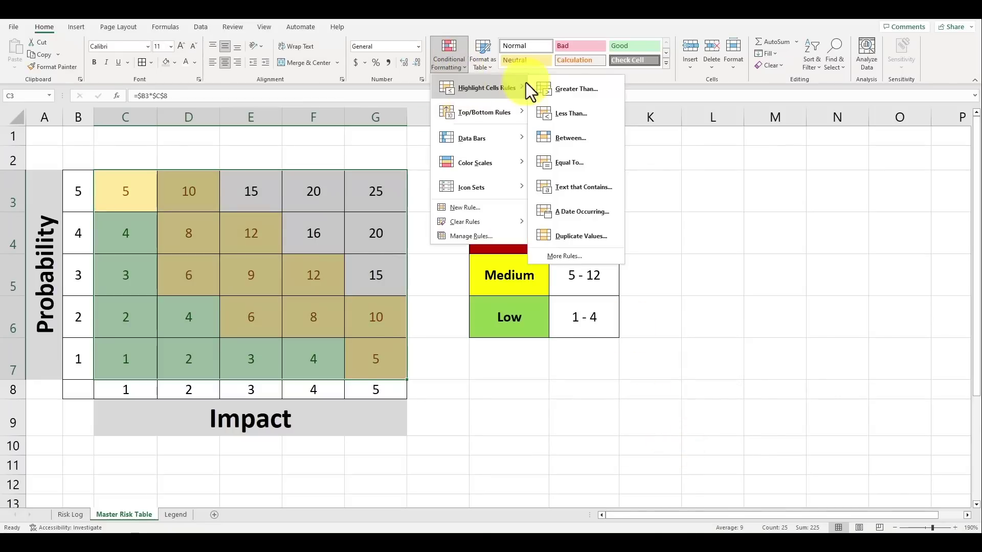
{"action": "left_click", "coordinate": [571, 88]}
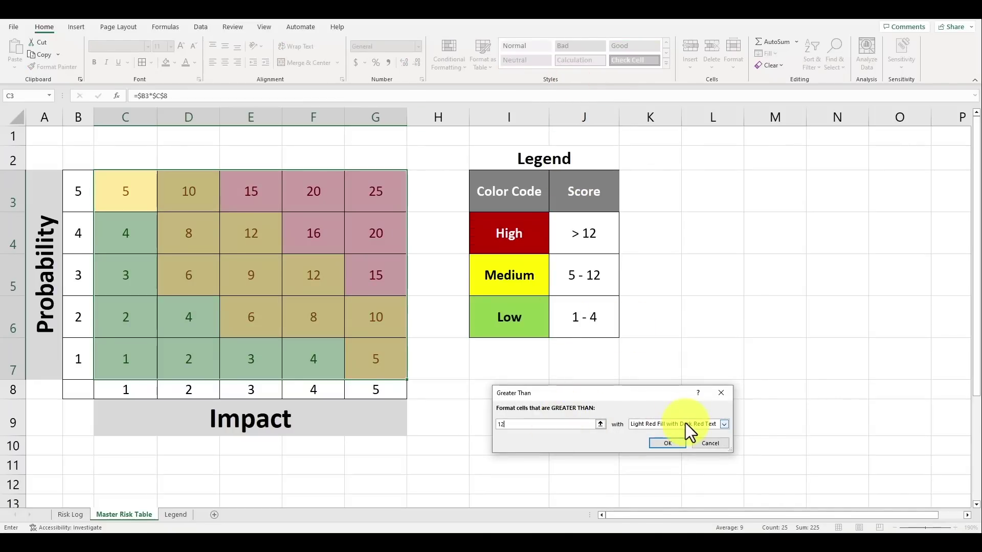
{"action": "left_click", "coordinate": [664, 444]}
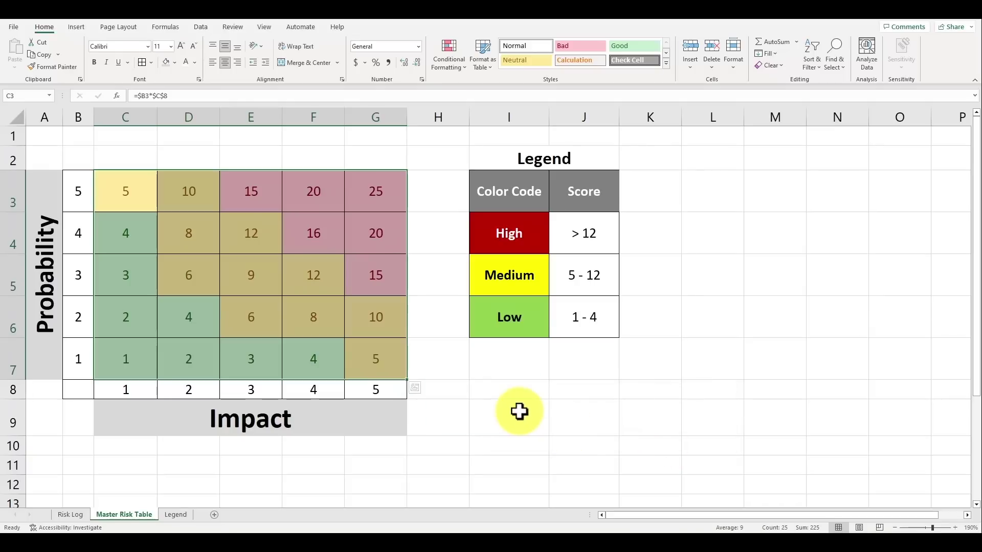
{"action": "left_click", "coordinate": [519, 411]}
{"action": "left_click", "coordinate": [423, 251]}
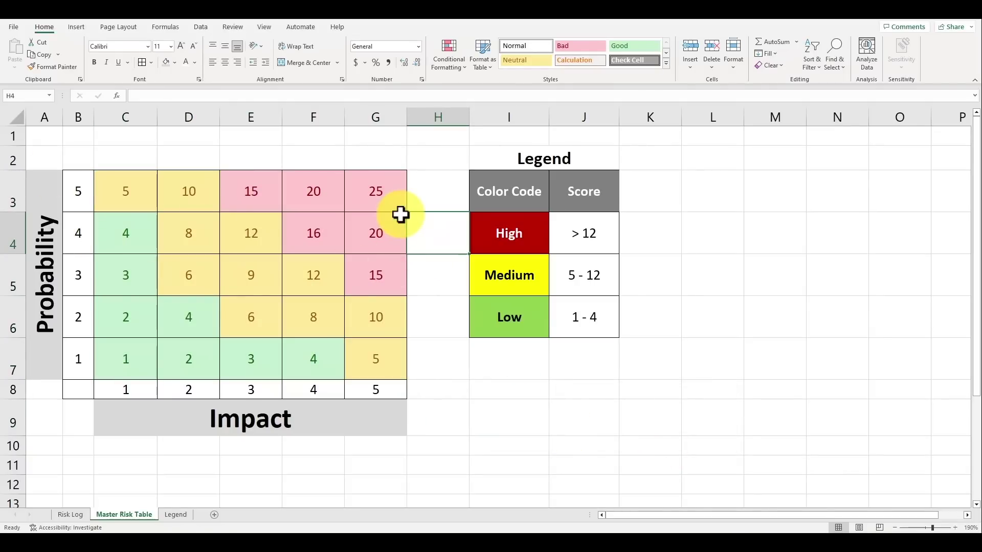
Fill the probability labels B3:B7 dark grey and Format Paint that style onto C8:G8
{"action": "left_click_drag", "start_coordinate": [78, 191], "coordinate": [66, 363]}
{"action": "left_click", "coordinate": [175, 62]}
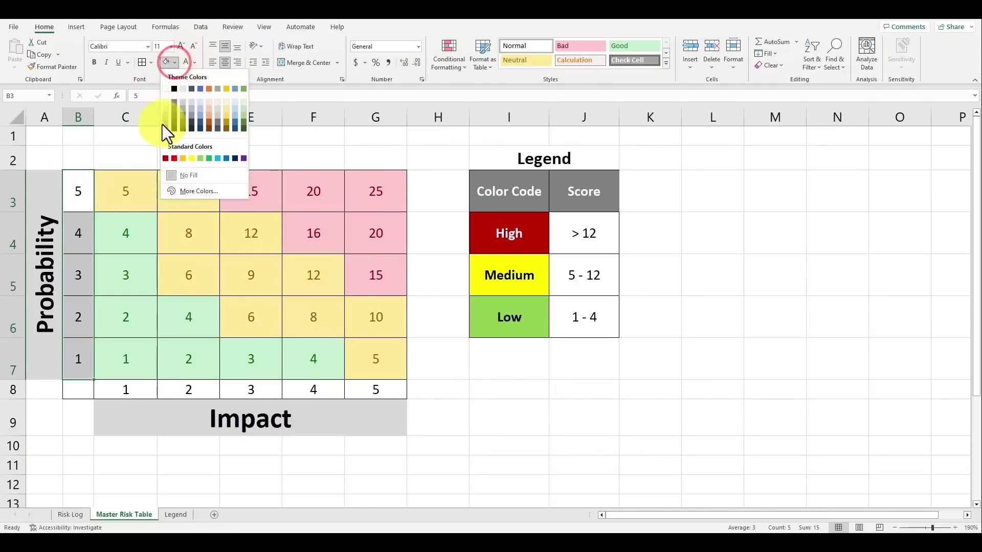
{"action": "left_click", "coordinate": [184, 115]}
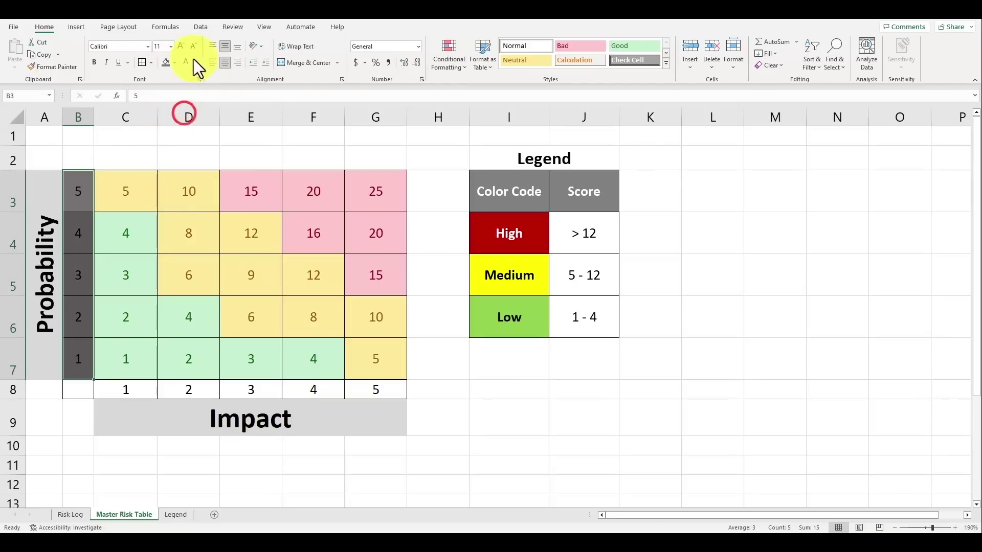
{"action": "left_click_drag", "start_coordinate": [126, 388], "coordinate": [376, 391]}
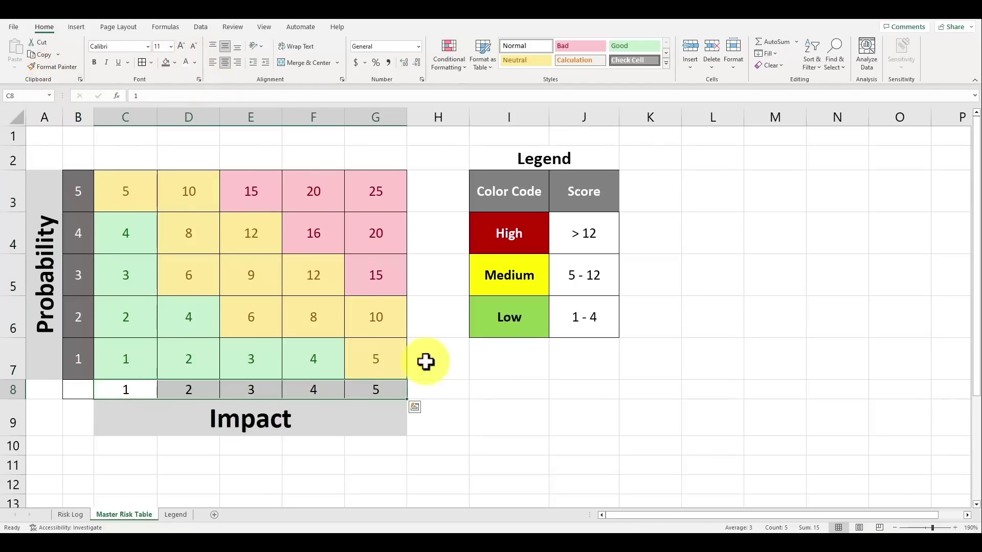
{"action": "left_click", "coordinate": [230, 197]}
{"action": "left_click", "coordinate": [84, 194]}
{"action": "left_click", "coordinate": [51, 66]}
{"action": "left_click_drag", "start_coordinate": [126, 389], "coordinate": [376, 389]}
{"action": "left_click", "coordinate": [434, 317]}
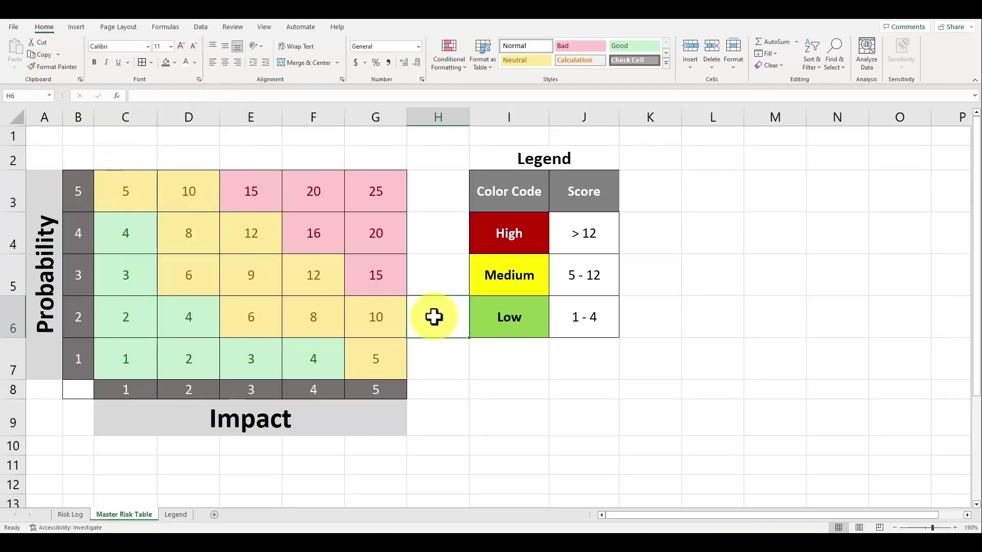
Copy the blank cell B9 into corner cell B8 to clear its formatting
{"action": "left_click", "coordinate": [83, 423]}
{"action": "key", "text": "ctrl+c"}
{"action": "left_click", "coordinate": [84, 395]}
{"action": "key", "text": "ctrl+v"}
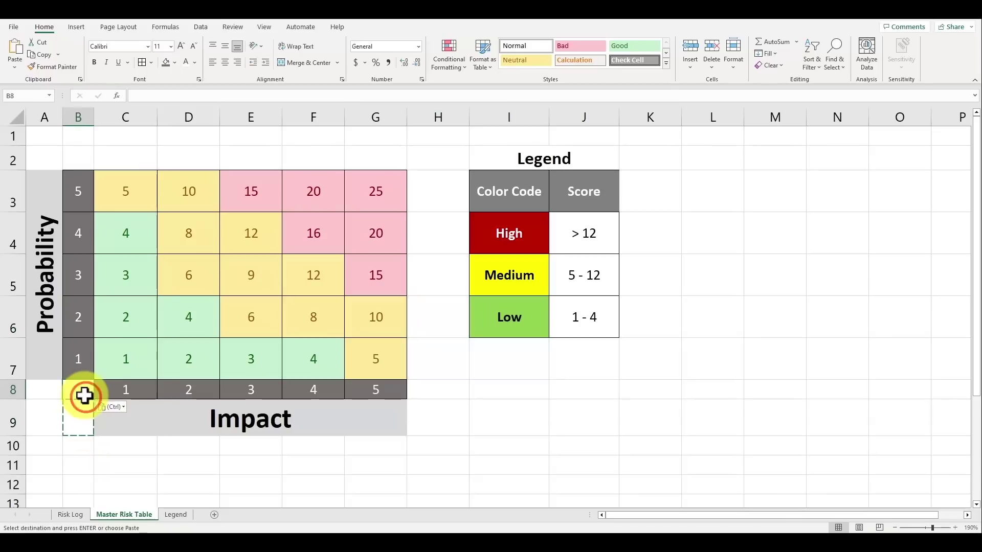
{"action": "left_click", "coordinate": [450, 389]}
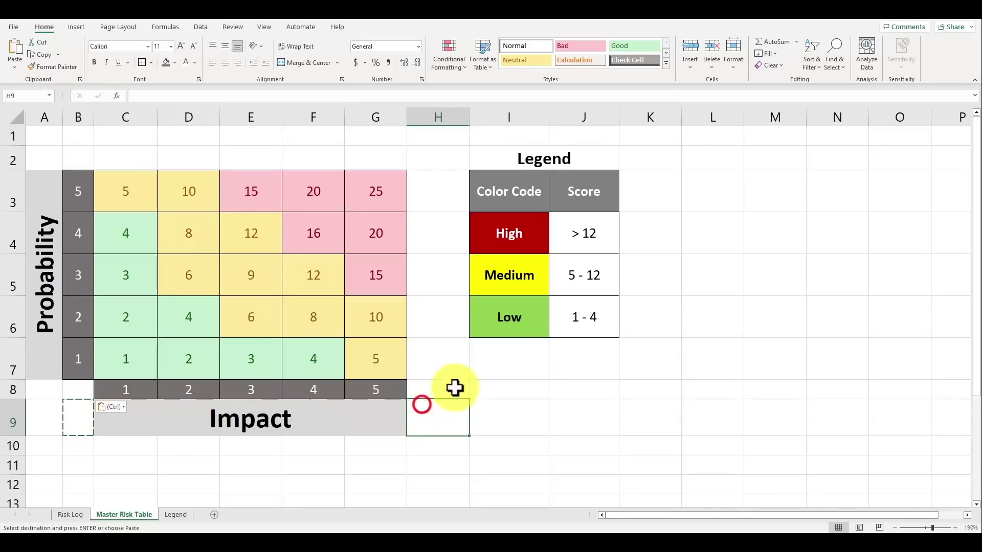
Enter the bold title 'Master Risk Matrix' in C2
{"action": "left_click", "coordinate": [121, 158]}
{"action": "type", "text": "Master Rsk"}
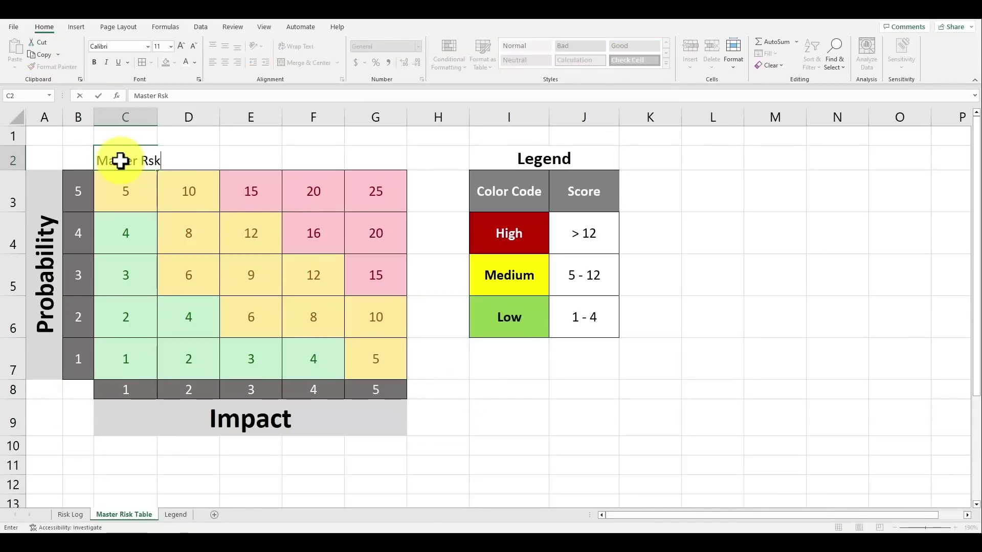
{"action": "key", "text": "BackSpace"}
{"action": "key", "text": "BackSpace"}
{"action": "key", "text": "BackSpace"}
{"action": "key", "text": "BackSpace"}
{"action": "key", "text": "BackSpace"}
{"action": "key", "text": "BackSpace"}
{"action": "key", "text": "BackSpace"}
{"action": "type", "text": "ter Risk Matrix"}
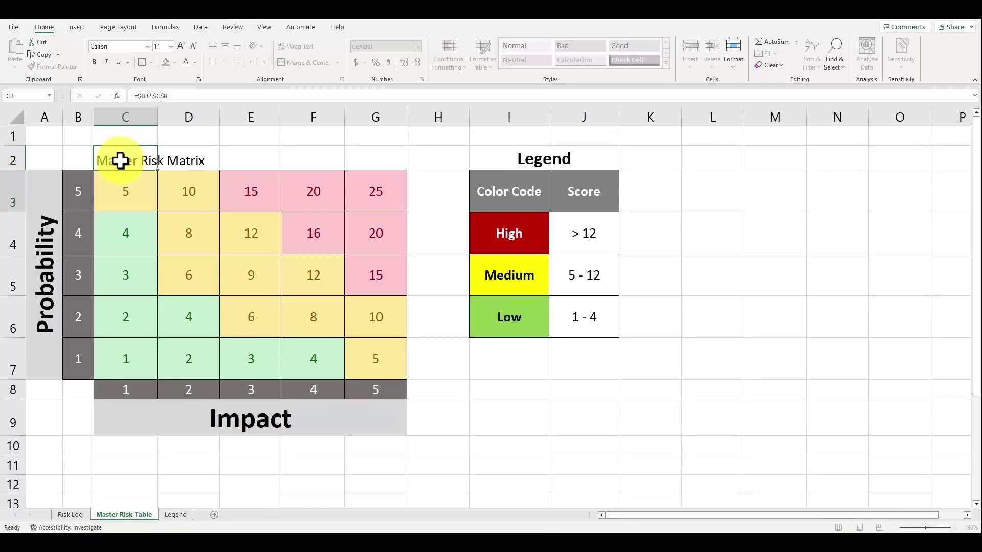
{"action": "key", "text": "ctrl+Return"}
{"action": "key", "text": "ctrl+b"}
Merge and centre the title across C2:G2 and increase its font size twice
{"action": "left_click_drag", "start_coordinate": [121, 161], "coordinate": [375, 158]}
{"action": "left_click", "coordinate": [305, 63]}
{"action": "left_click", "coordinate": [181, 46]}
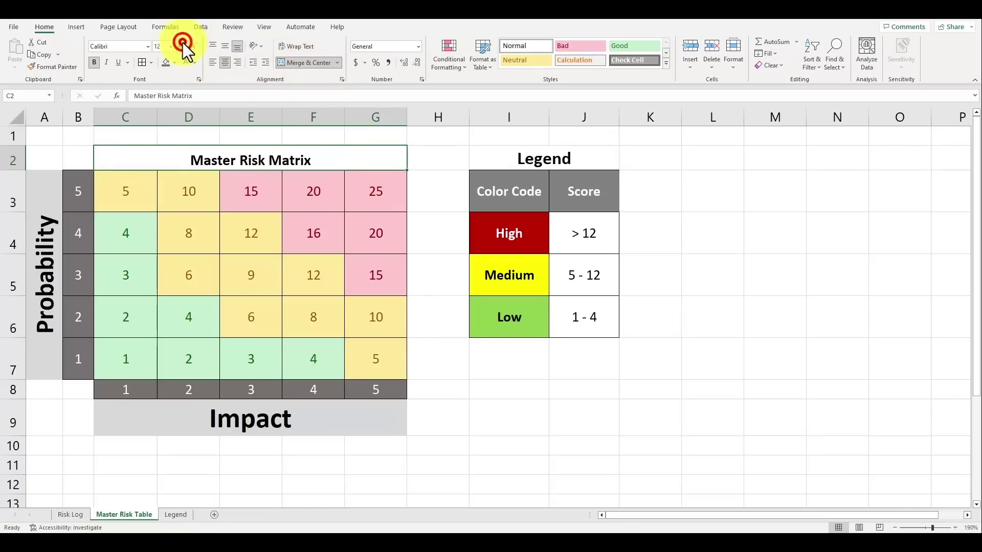
{"action": "left_click", "coordinate": [181, 46]}
{"action": "left_click", "coordinate": [486, 417]}
{"action": "left_click", "coordinate": [440, 361]}
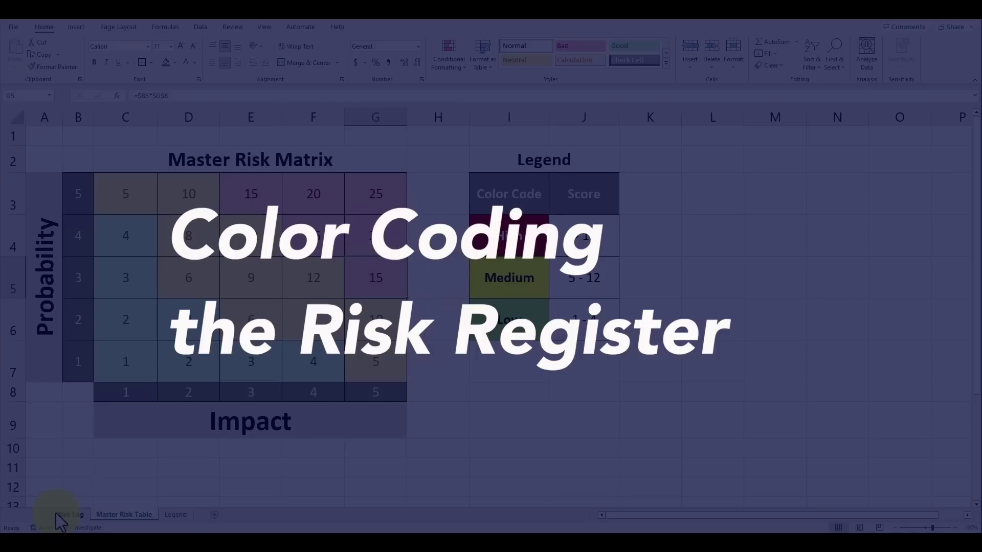
On the Risk Log sheet, create a table from A1:I11 with 'My table has headers' checked
{"action": "left_click", "coordinate": [70, 514]}
{"action": "left_click", "coordinate": [633, 268]}
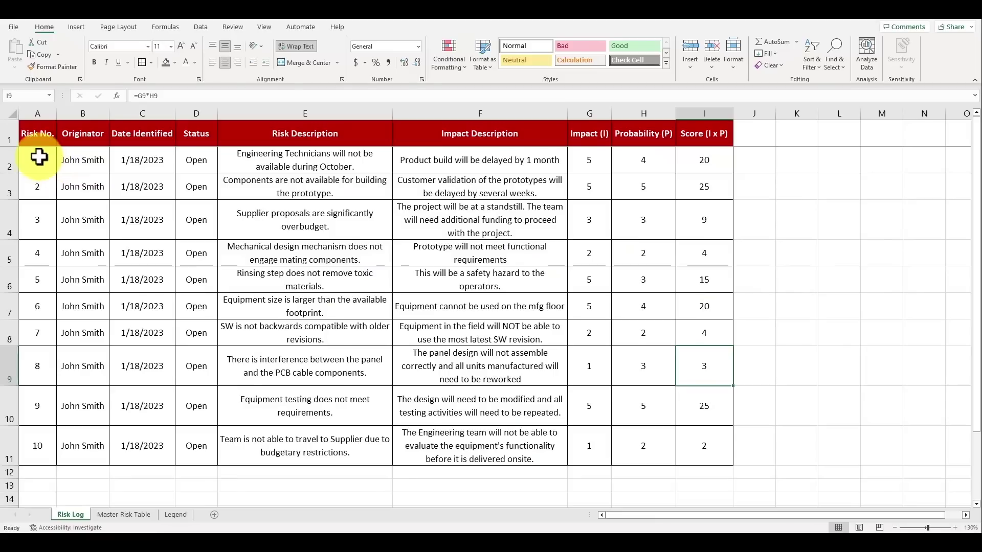
{"action": "left_click", "coordinate": [38, 157]}
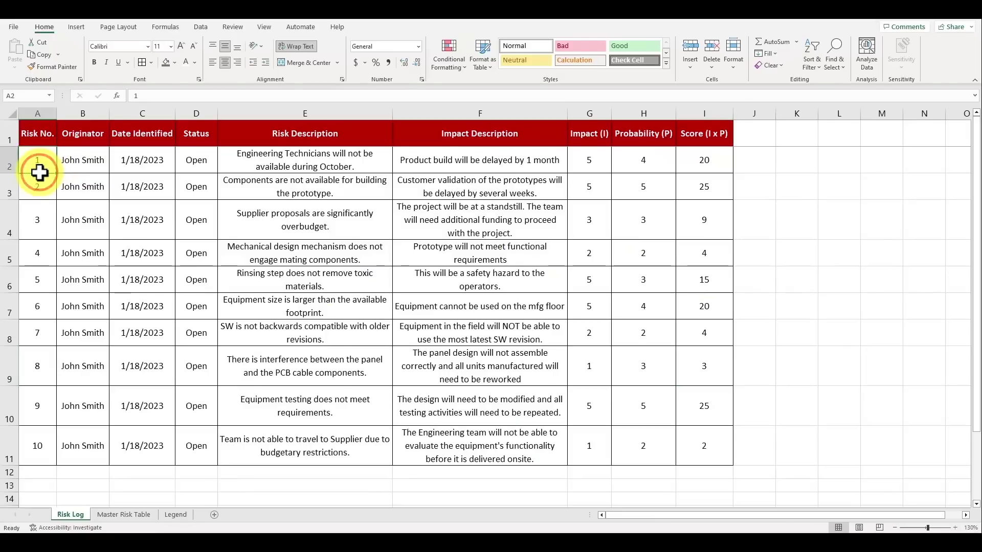
{"action": "key", "text": "ctrl+a"}
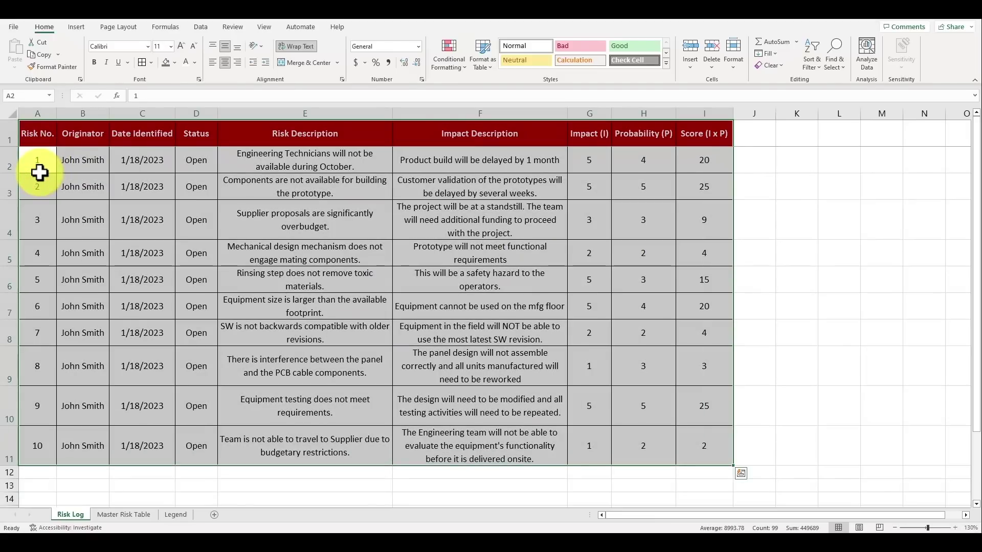
{"action": "key", "text": "ctrl+t"}
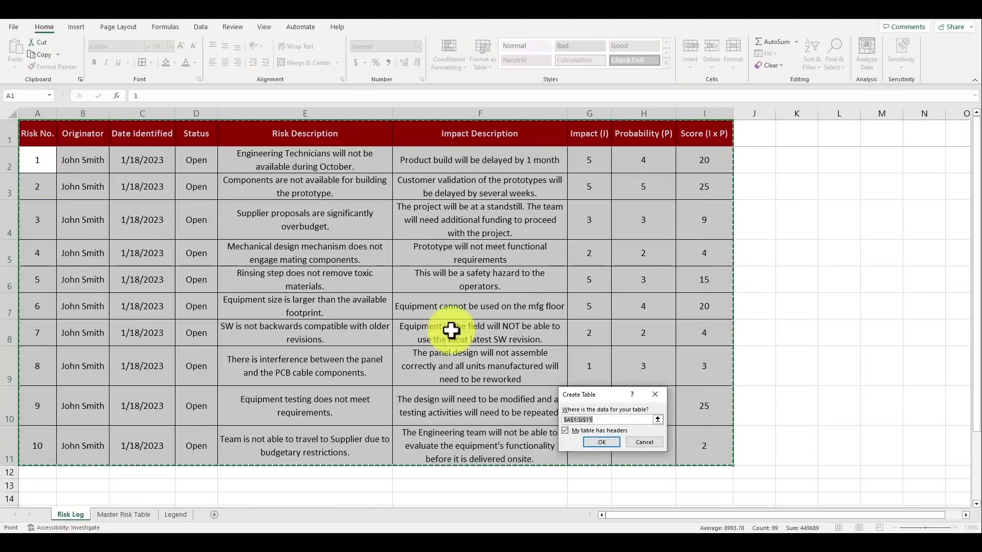
{"action": "left_click_drag", "start_coordinate": [626, 391], "coordinate": [402, 284]}
{"action": "left_click", "coordinate": [376, 312]}
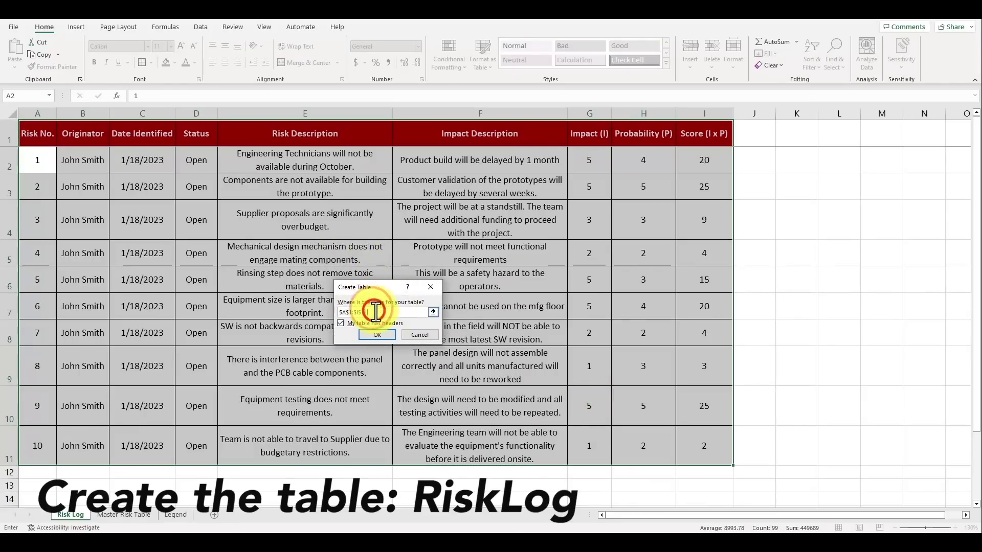
{"action": "left_click", "coordinate": [342, 322]}
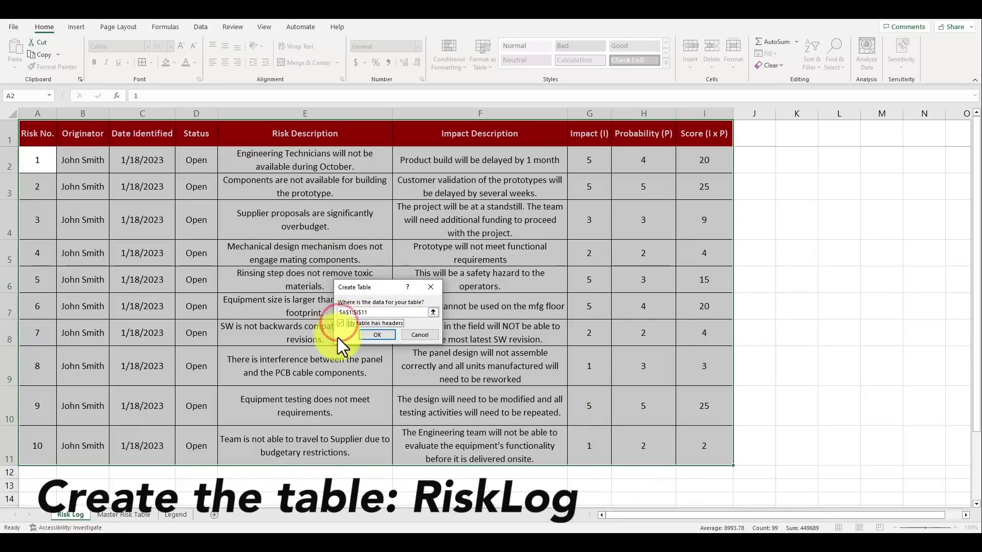
{"action": "left_click", "coordinate": [377, 335]}
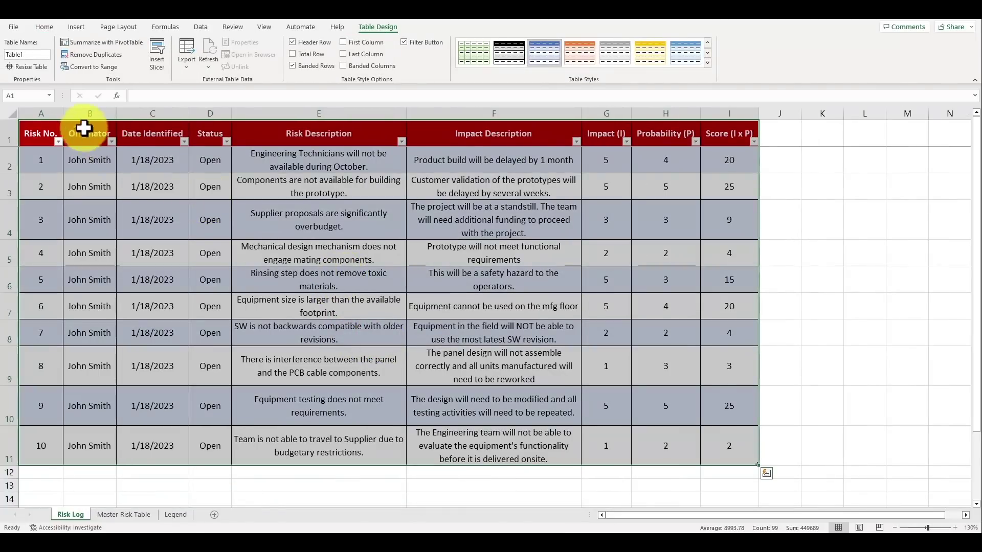
Change the Table Name from Table1 to RiskLog, then select the Score (I x P) column
{"action": "left_click", "coordinate": [33, 55]}
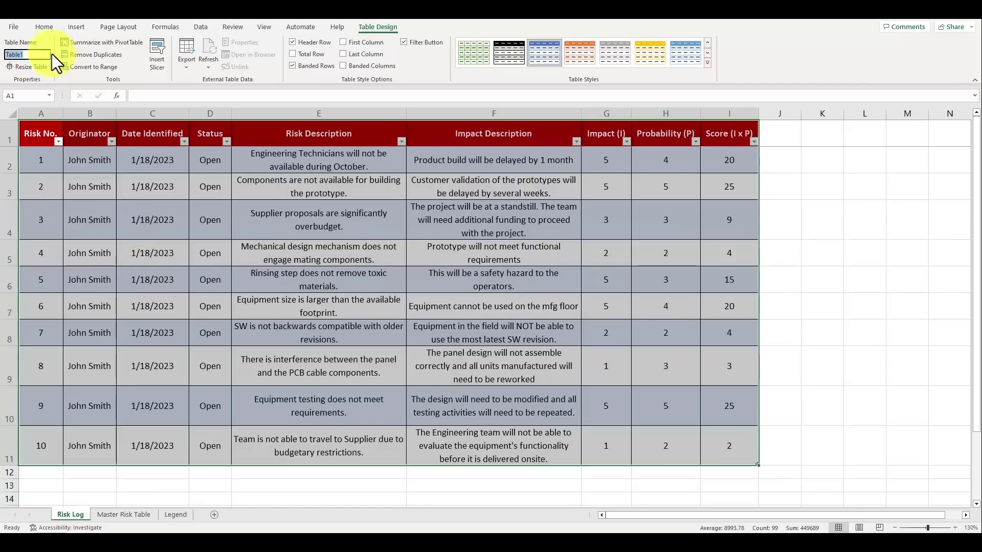
{"action": "left_click", "coordinate": [103, 214]}
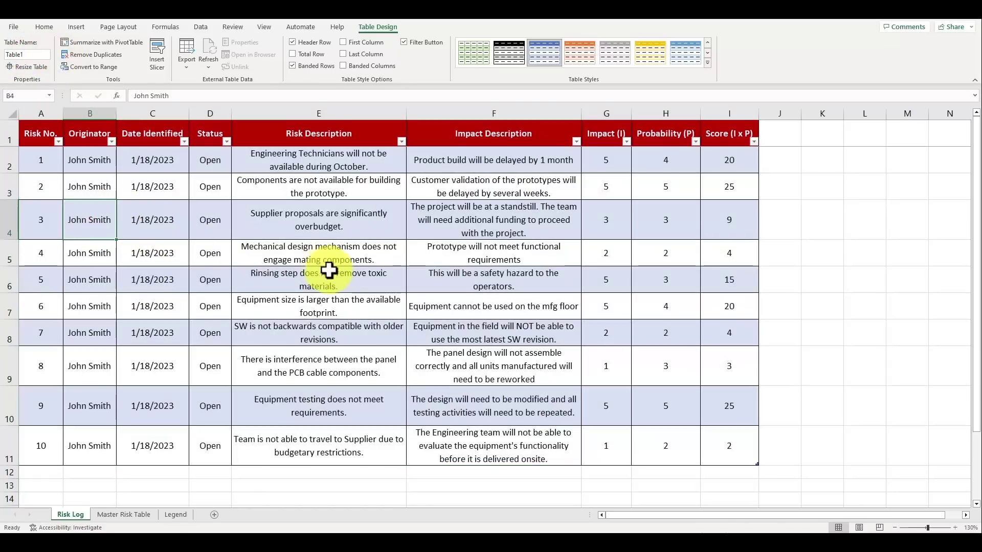
{"action": "key", "text": "ctrl+a"}
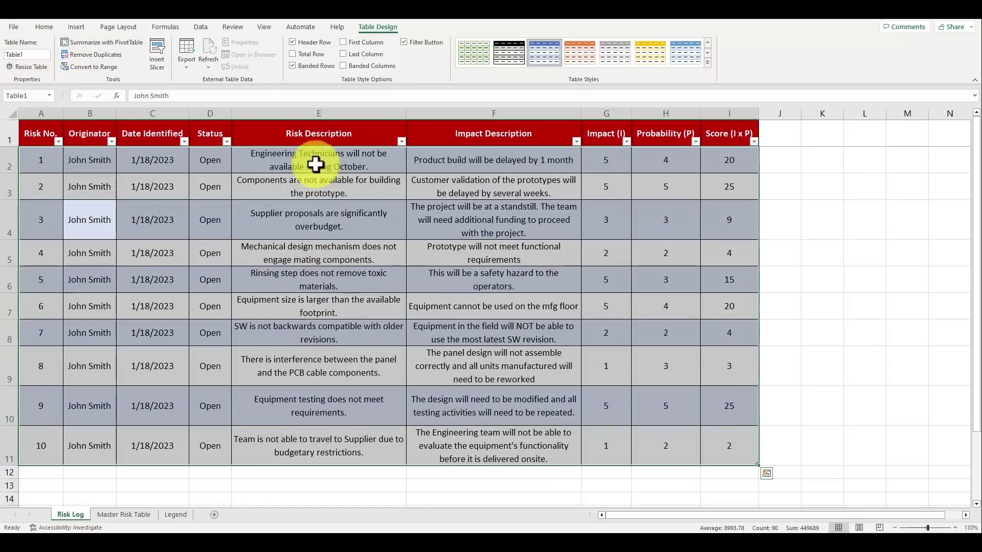
{"action": "left_click", "coordinate": [45, 55]}
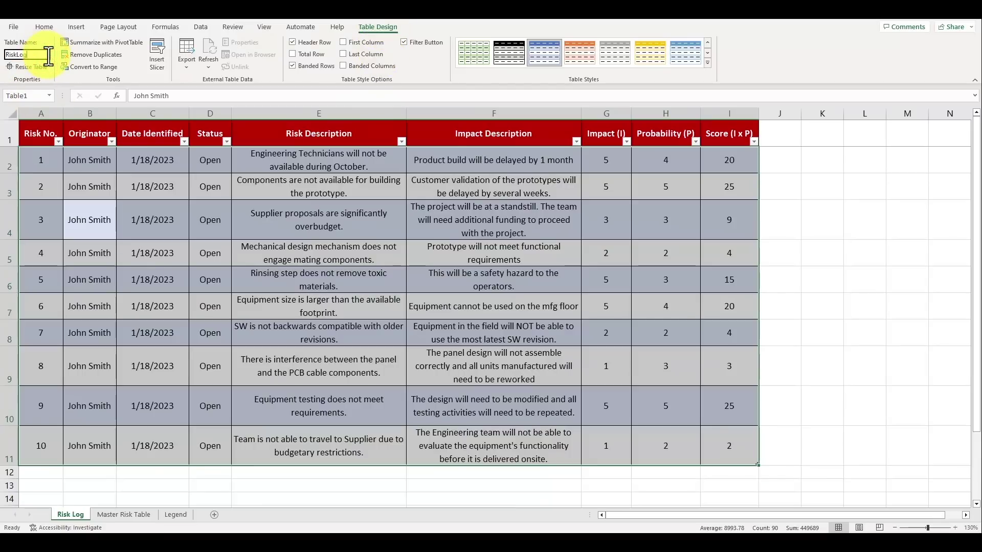
{"action": "left_click", "coordinate": [224, 247]}
{"action": "left_click", "coordinate": [739, 139]}
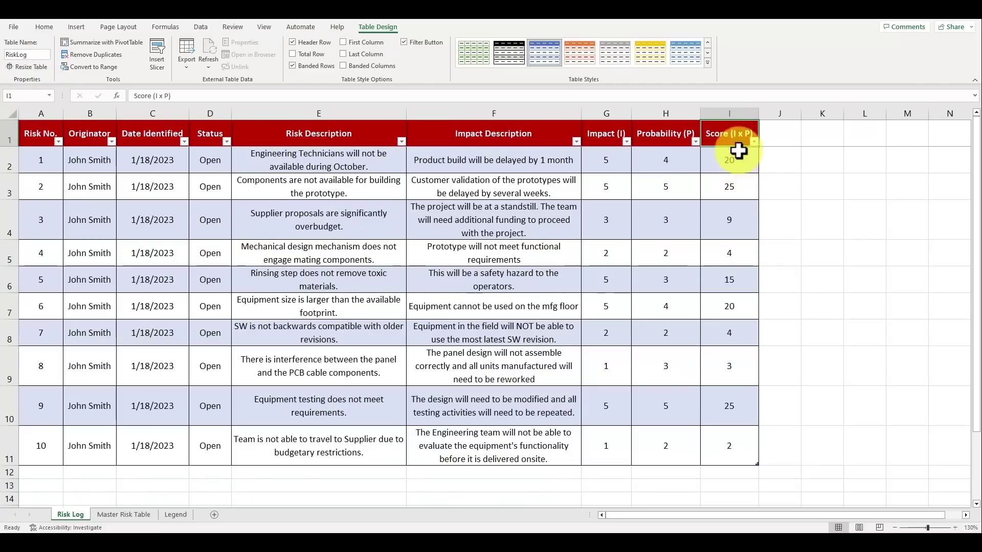
{"action": "left_click", "coordinate": [736, 114]}
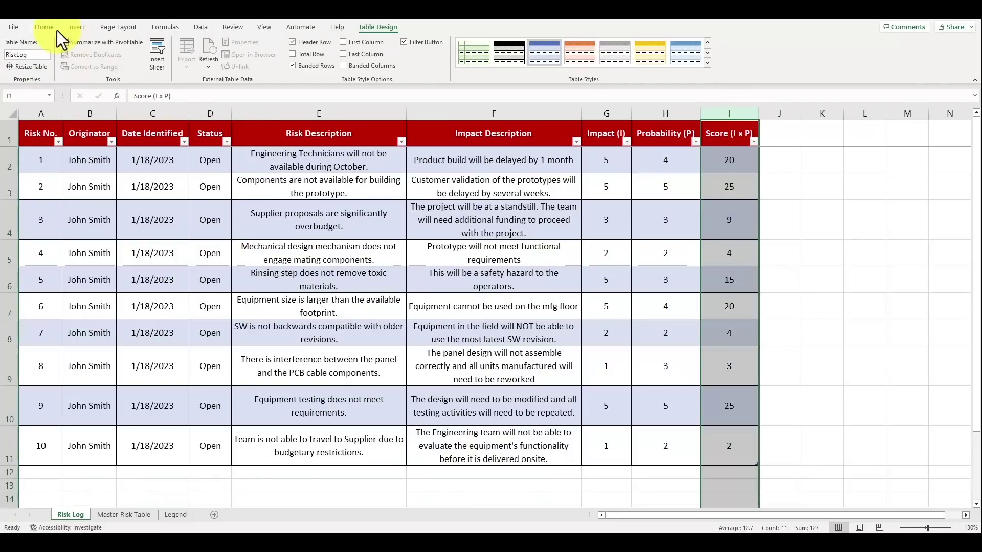
{"action": "left_click", "coordinate": [44, 27]}
Select the ten scores in I2:I11 and add a Less Than 5 green highlight rule
{"action": "left_click", "coordinate": [626, 196]}
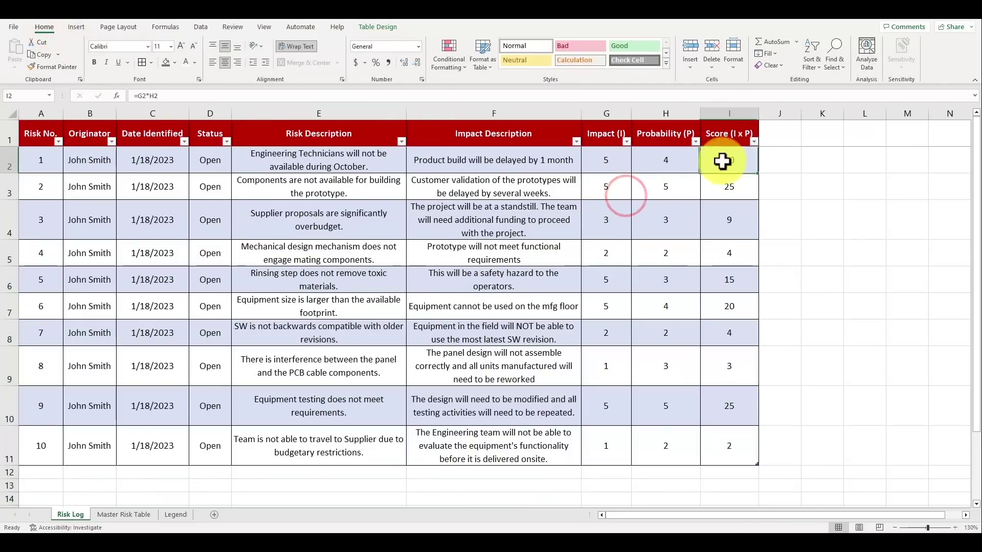
{"action": "left_click_drag", "start_coordinate": [721, 160], "coordinate": [721, 433]}
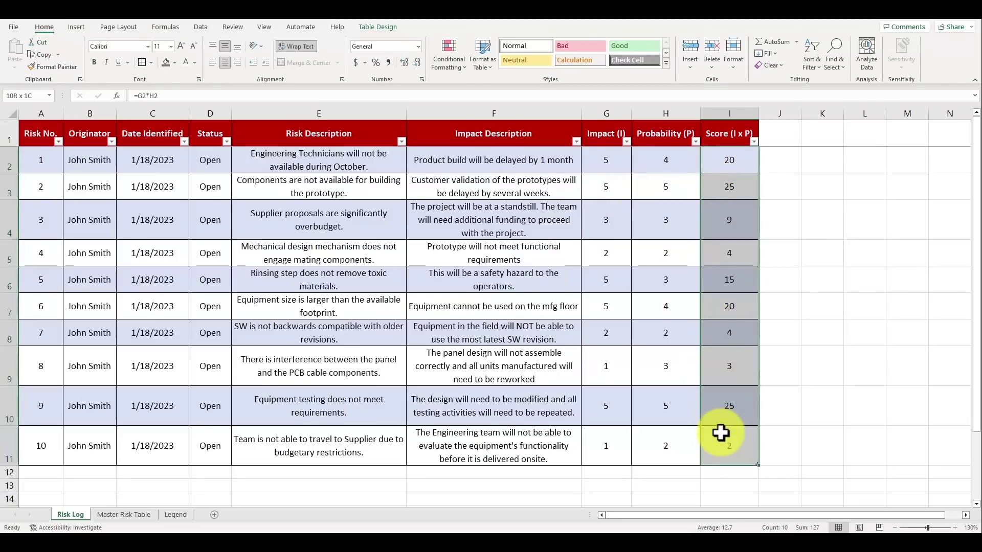
{"action": "left_click", "coordinate": [457, 65]}
{"action": "mouse_move", "coordinate": [460, 77]}
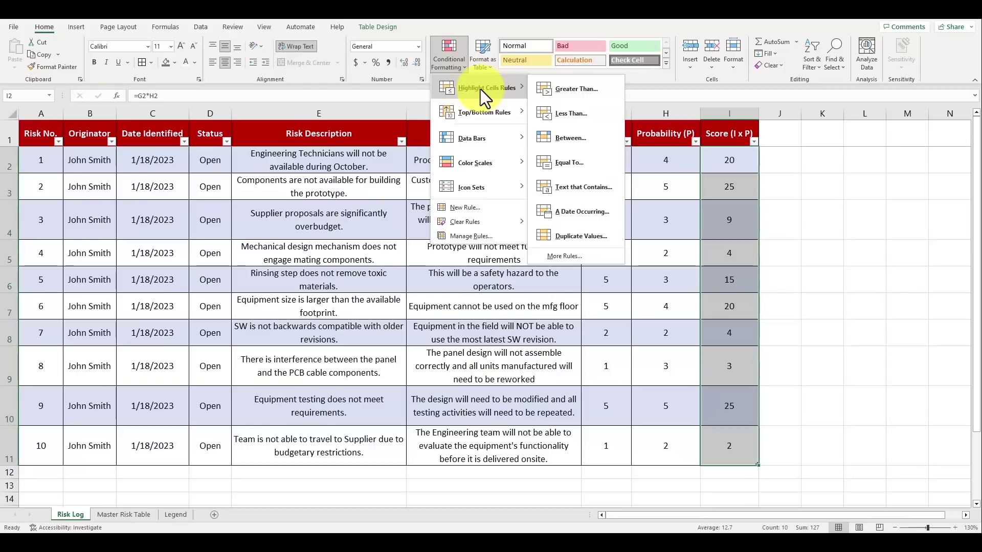
{"action": "left_click", "coordinate": [575, 112]}
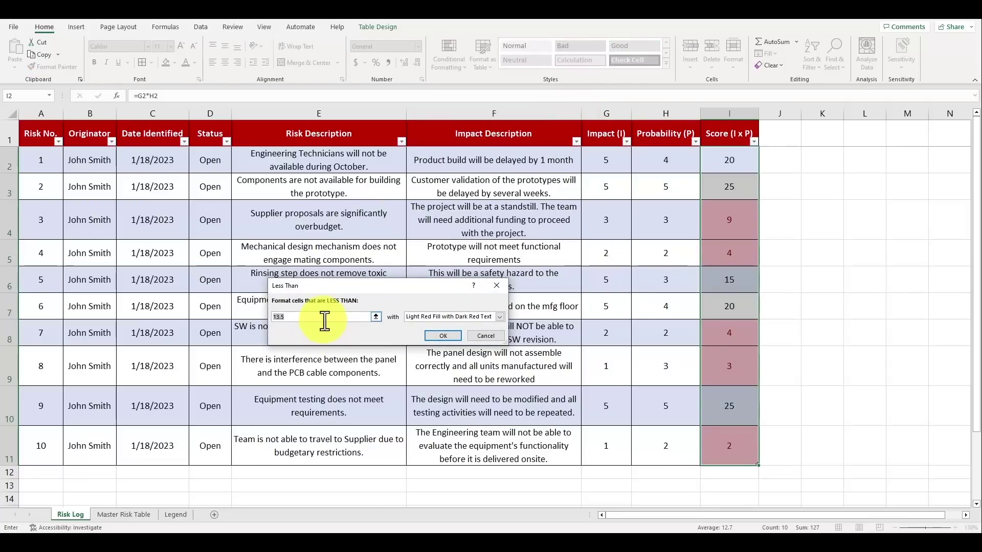
{"action": "type", "text": "5"}
{"action": "left_click", "coordinate": [437, 317]}
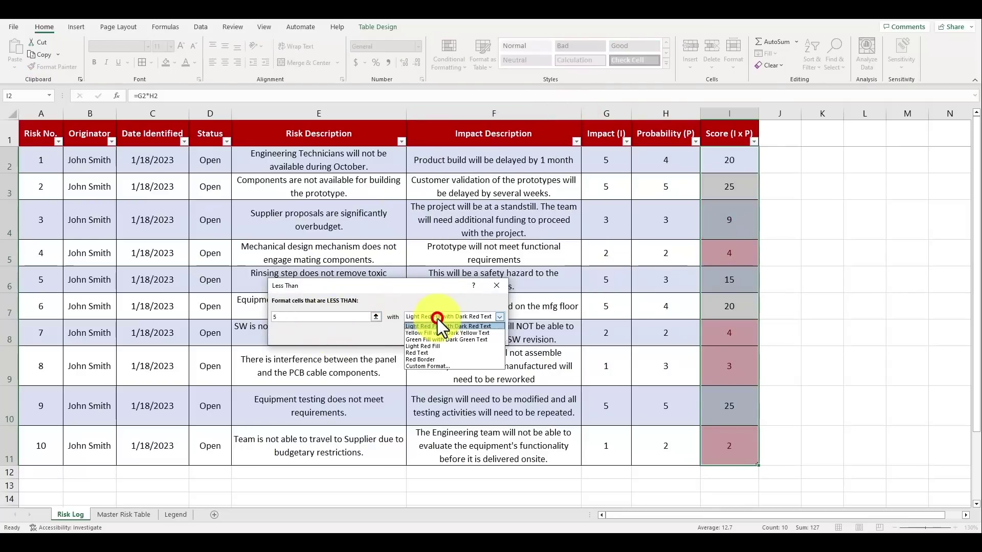
{"action": "left_click", "coordinate": [443, 335]}
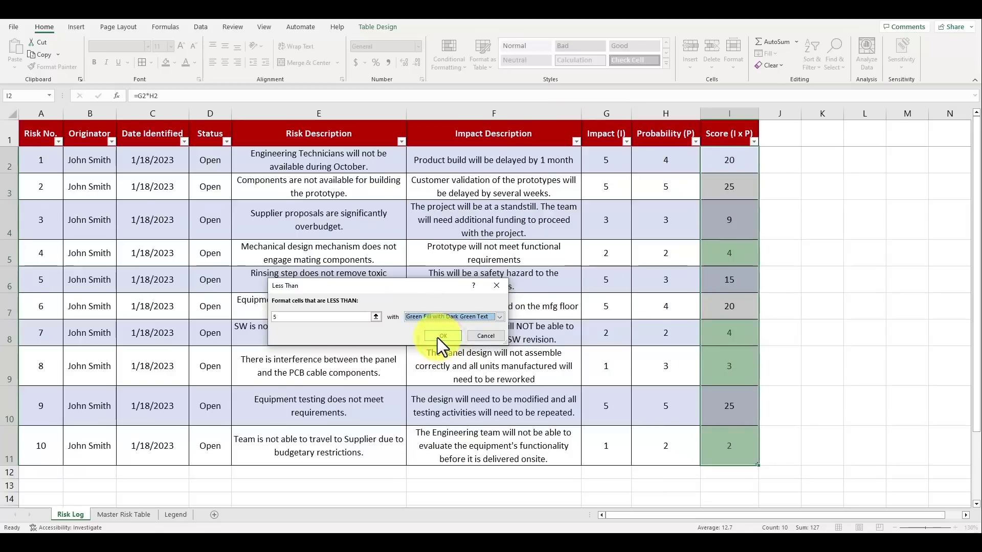
{"action": "left_click", "coordinate": [441, 336]}
Add a Between 5 and 12 rule with yellow fill for mid-range scores
{"action": "left_click", "coordinate": [450, 58]}
{"action": "mouse_move", "coordinate": [480, 88]}
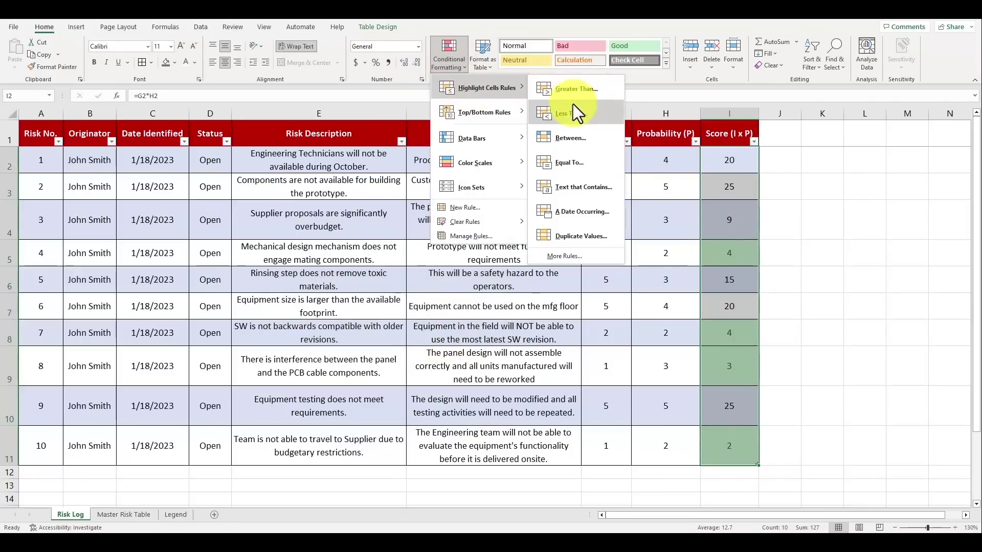
{"action": "left_click", "coordinate": [570, 137]}
{"action": "double_click", "coordinate": [350, 317]}
{"action": "type", "text": "12"}
{"action": "left_click", "coordinate": [454, 316]}
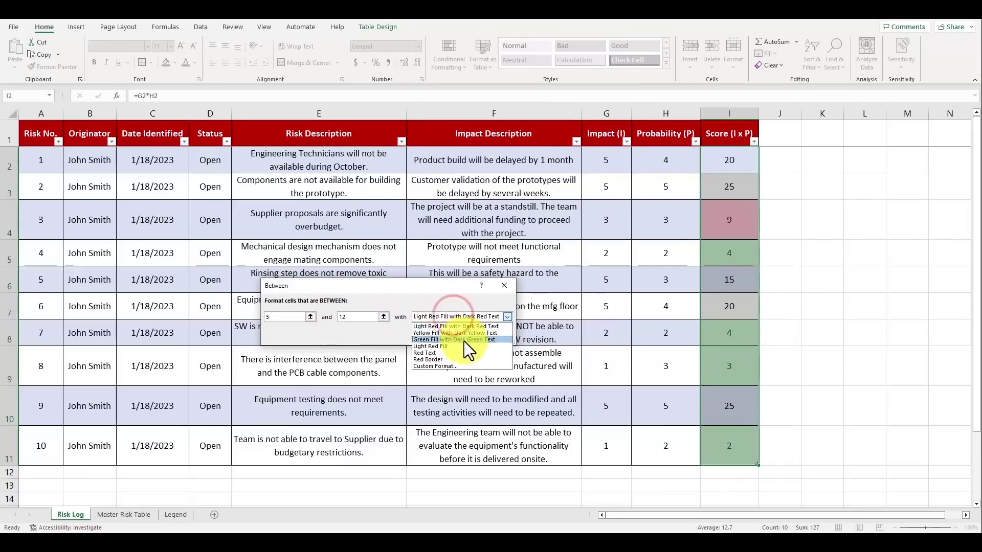
{"action": "left_click", "coordinate": [454, 333]}
{"action": "left_click", "coordinate": [450, 335]}
Add a Greater Than 12 rule with red fill for the Score column
{"action": "left_click", "coordinate": [450, 58]}
{"action": "mouse_move", "coordinate": [463, 89]}
{"action": "left_click", "coordinate": [570, 92]}
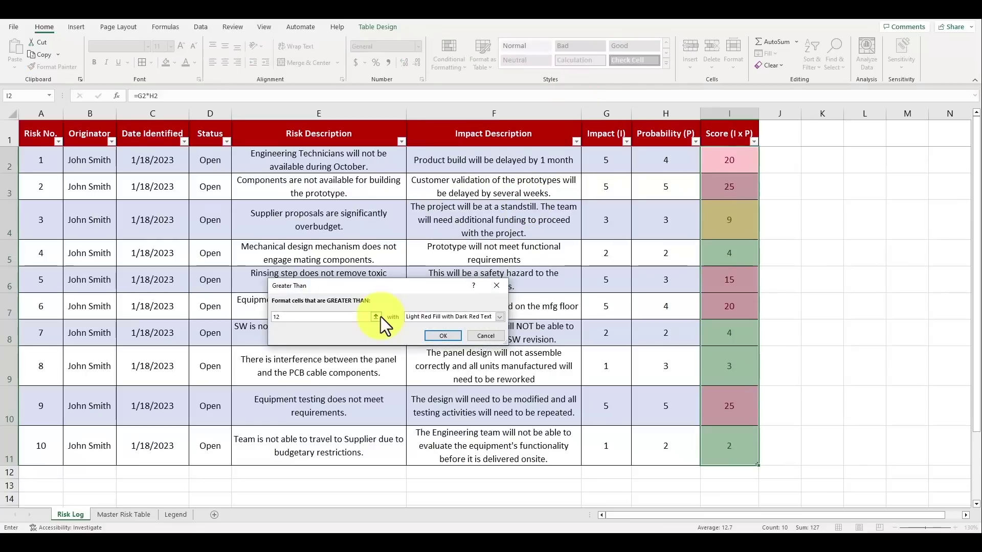
{"action": "left_click", "coordinate": [443, 336]}
{"action": "left_click", "coordinate": [493, 303]}
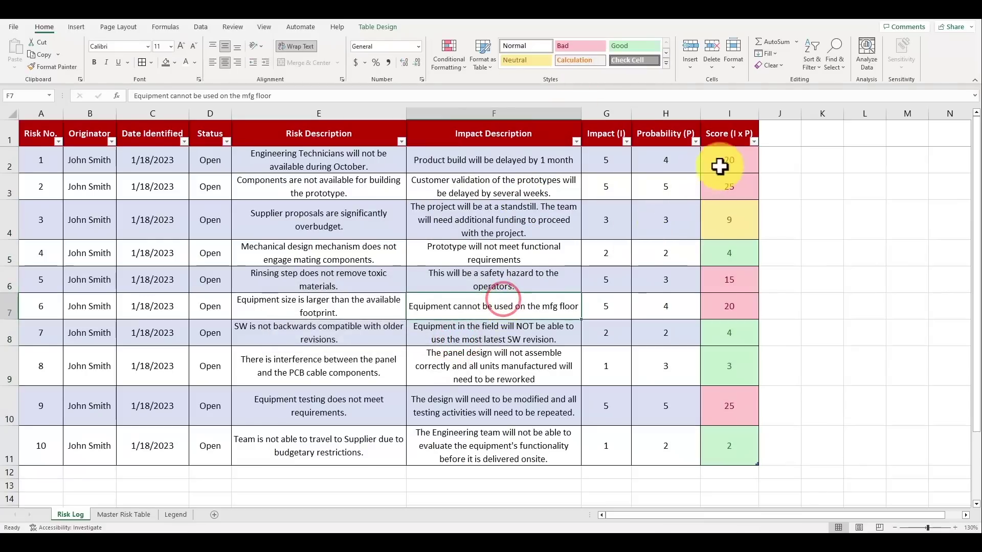
{"action": "key", "text": "Left"}
{"action": "key", "text": "Up"}
{"action": "key", "text": "Up"}
{"action": "key", "text": "Up"}
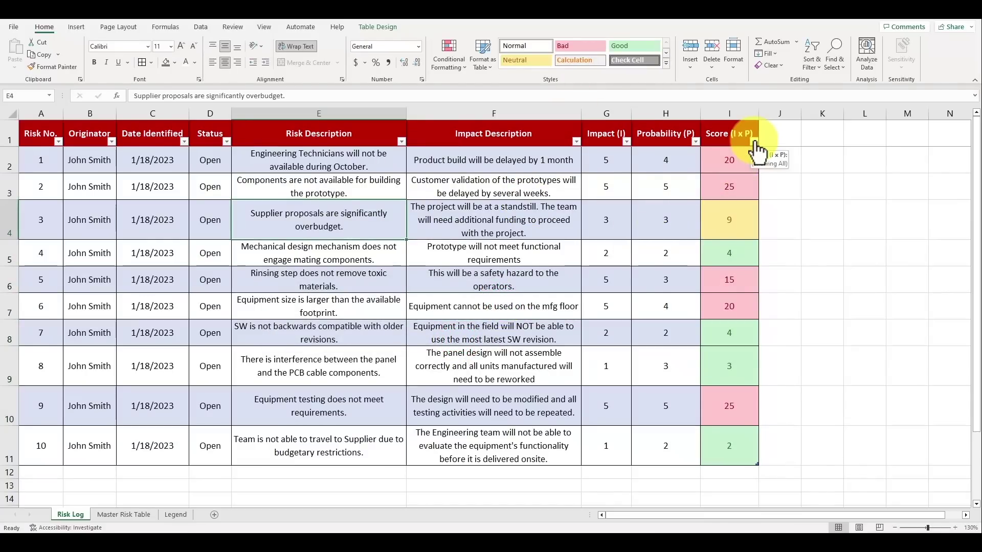
{"action": "left_click", "coordinate": [754, 142]}
{"action": "mouse_move", "coordinate": [721, 226]}
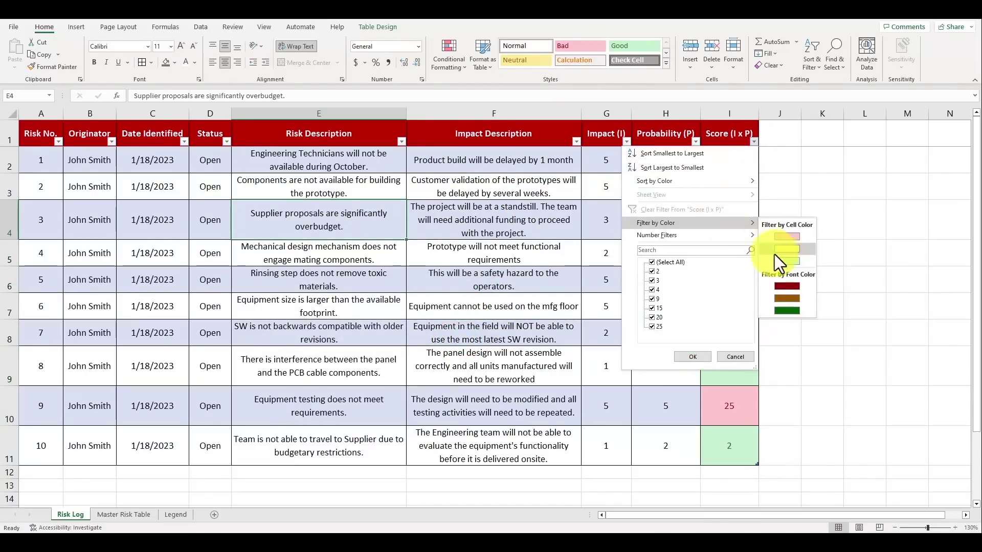
{"action": "left_click", "coordinate": [785, 236]}
{"action": "left_click", "coordinate": [654, 220]}
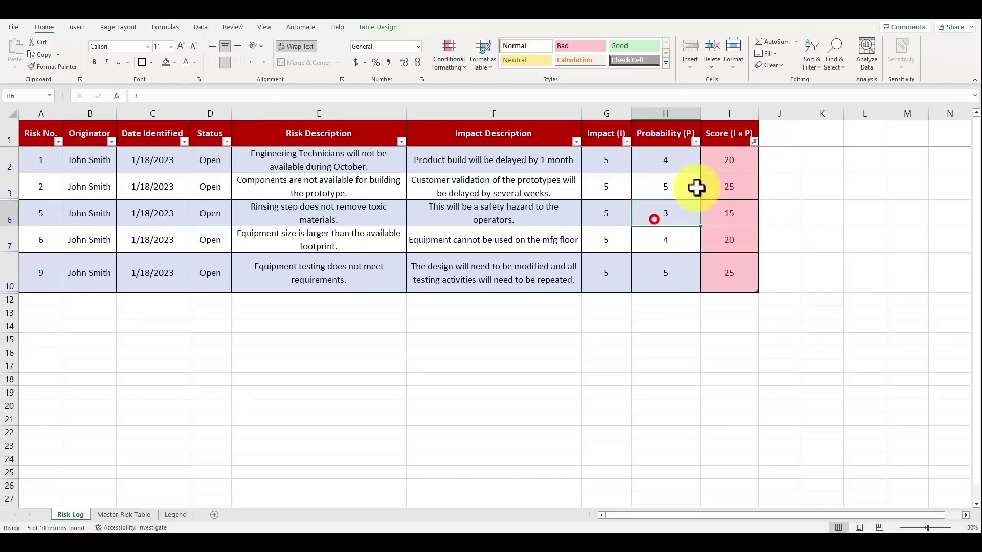
{"action": "left_click", "coordinate": [754, 141]}
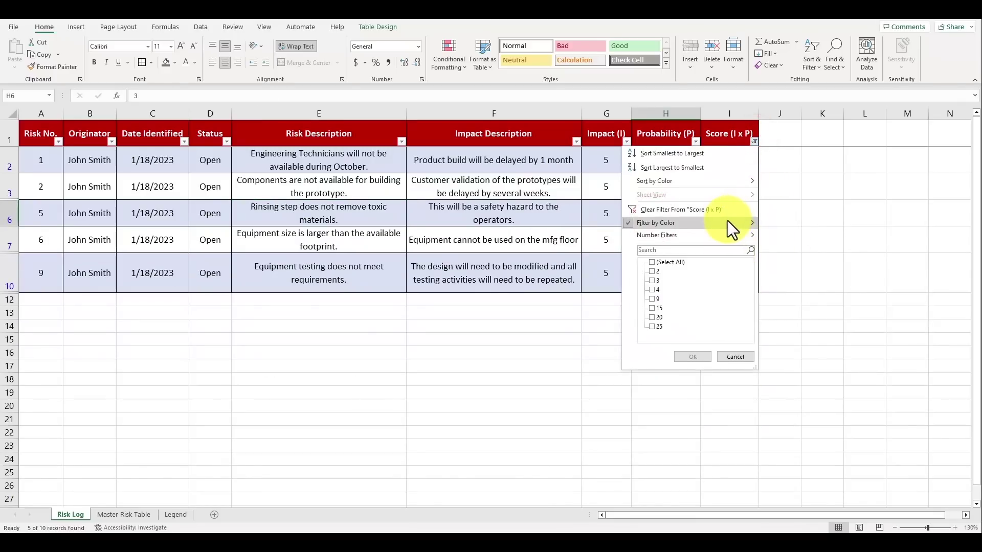
{"action": "mouse_move", "coordinate": [731, 229]}
{"action": "left_click", "coordinate": [777, 246]}
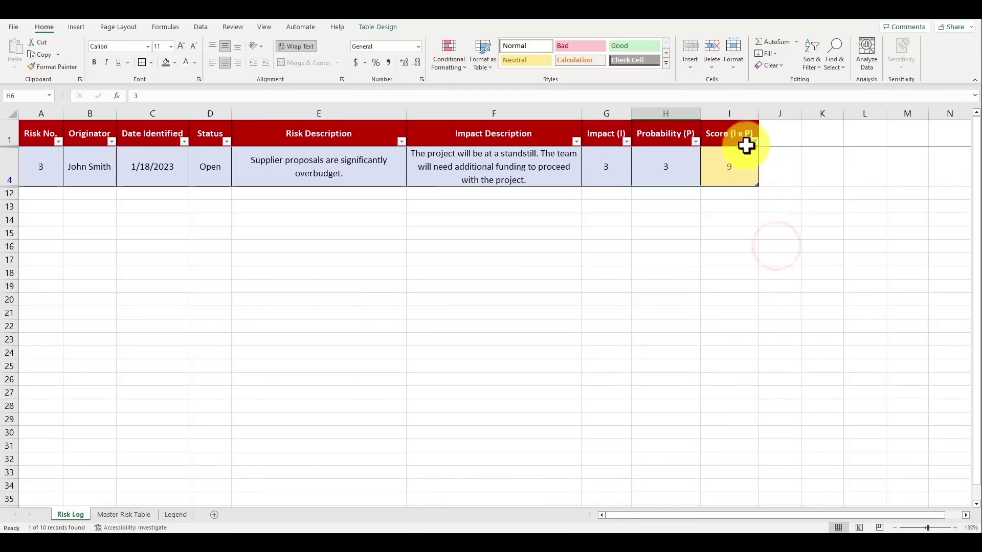
{"action": "left_click", "coordinate": [760, 142]}
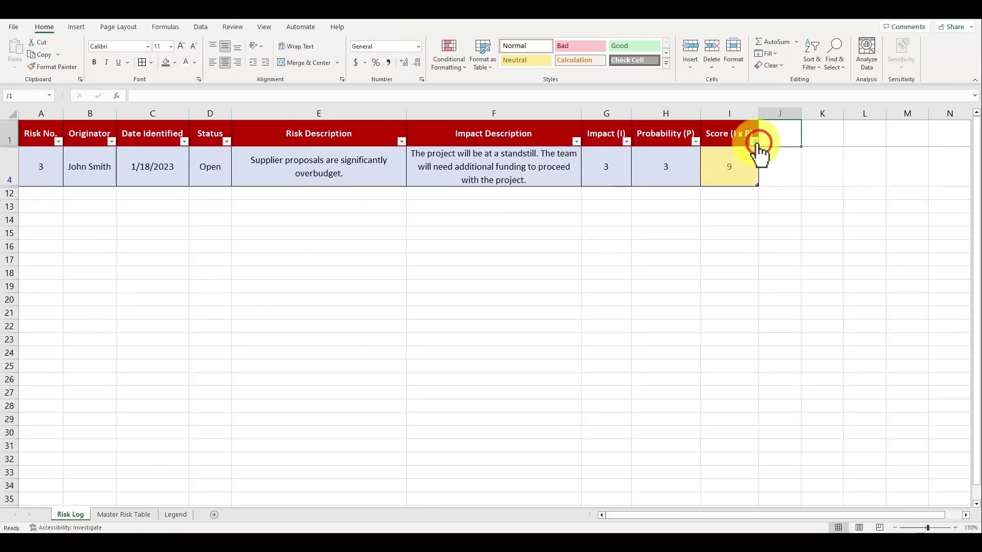
{"action": "left_click", "coordinate": [755, 142]}
{"action": "mouse_move", "coordinate": [728, 225]}
{"action": "left_click", "coordinate": [770, 250]}
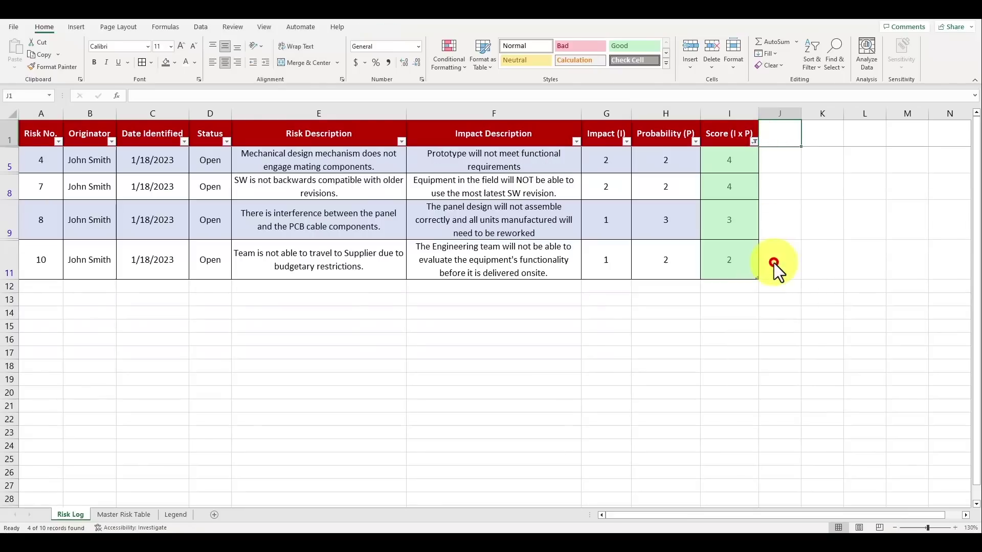
{"action": "left_click", "coordinate": [740, 214]}
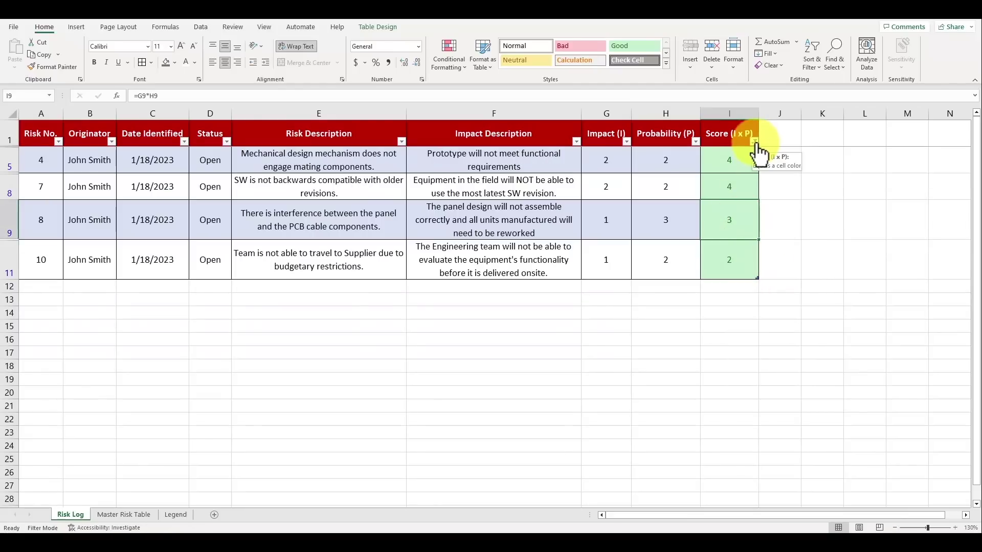
{"action": "left_click", "coordinate": [754, 142]}
{"action": "mouse_move", "coordinate": [726, 223]}
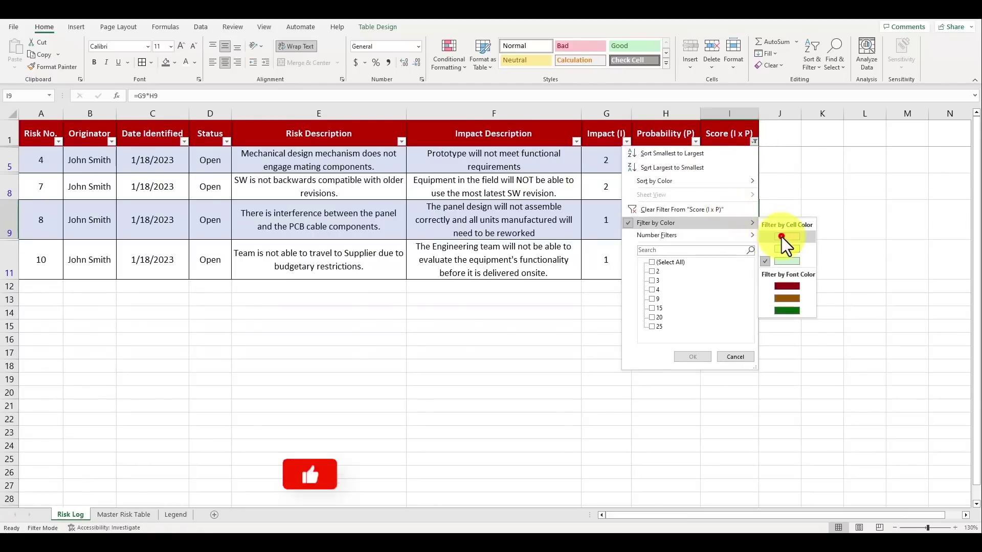
{"action": "left_click", "coordinate": [781, 236]}
{"action": "left_click", "coordinate": [555, 199]}
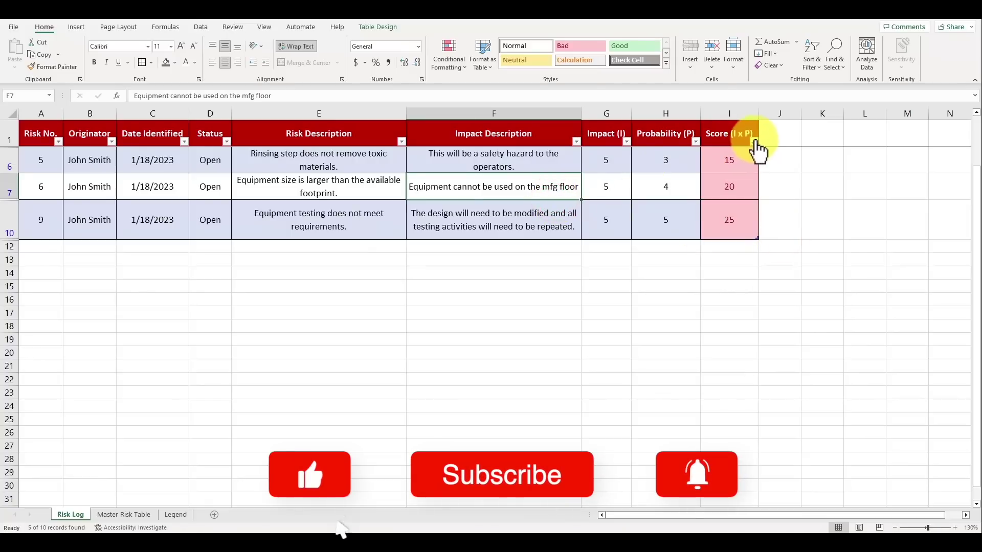
{"action": "left_click", "coordinate": [754, 140]}
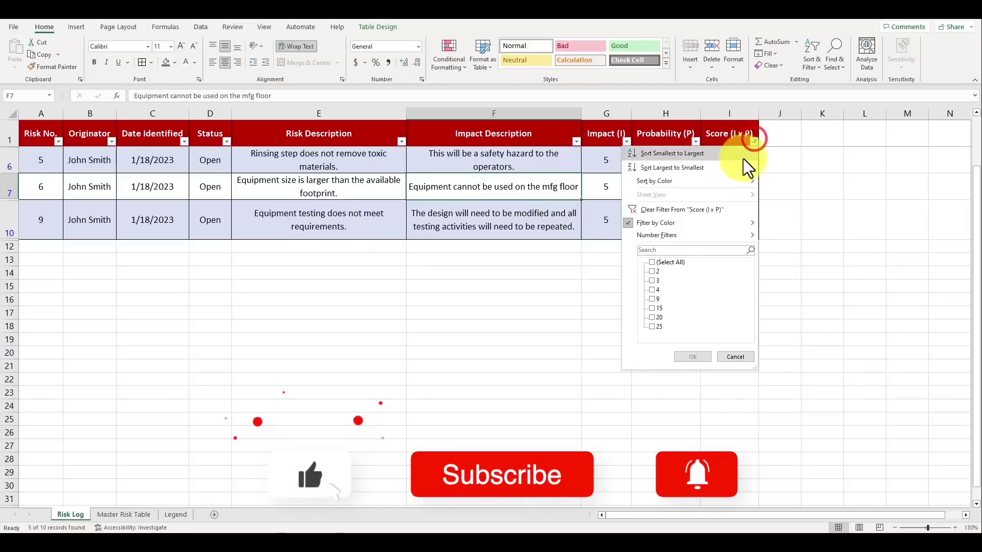
{"action": "left_click", "coordinate": [643, 210]}
{"action": "left_click", "coordinate": [576, 185]}
{"action": "scroll", "coordinate": [552, 193], "scroll_direction": "up", "scroll_amount": 1}
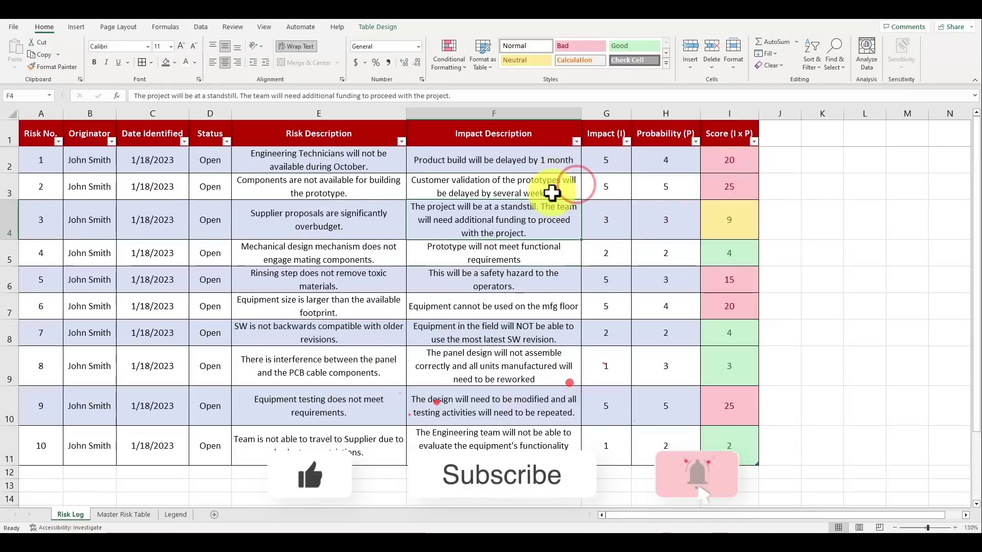
{"action": "left_click", "coordinate": [400, 214]}
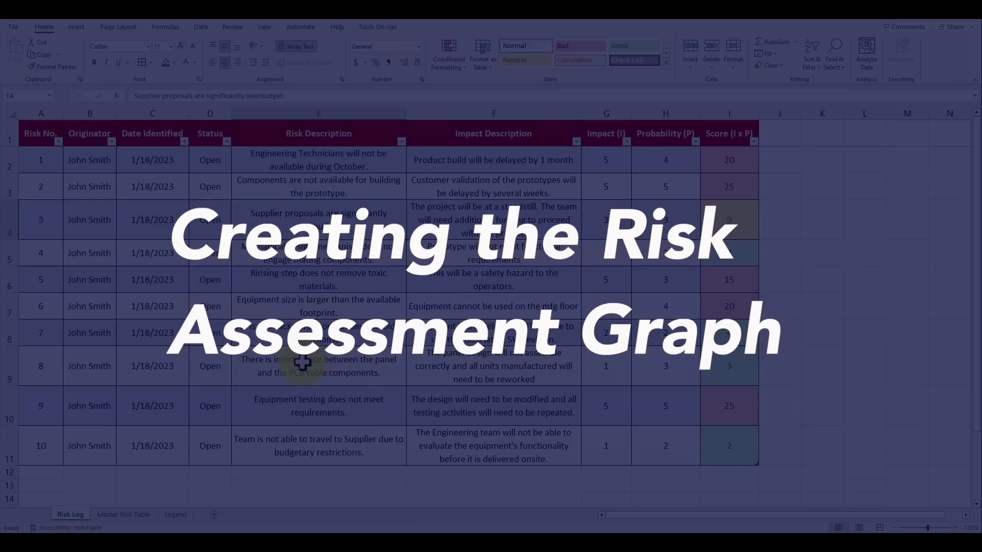
Insert a new table column before Originator and name it 'Risk ID'
{"action": "left_click", "coordinate": [334, 365]}
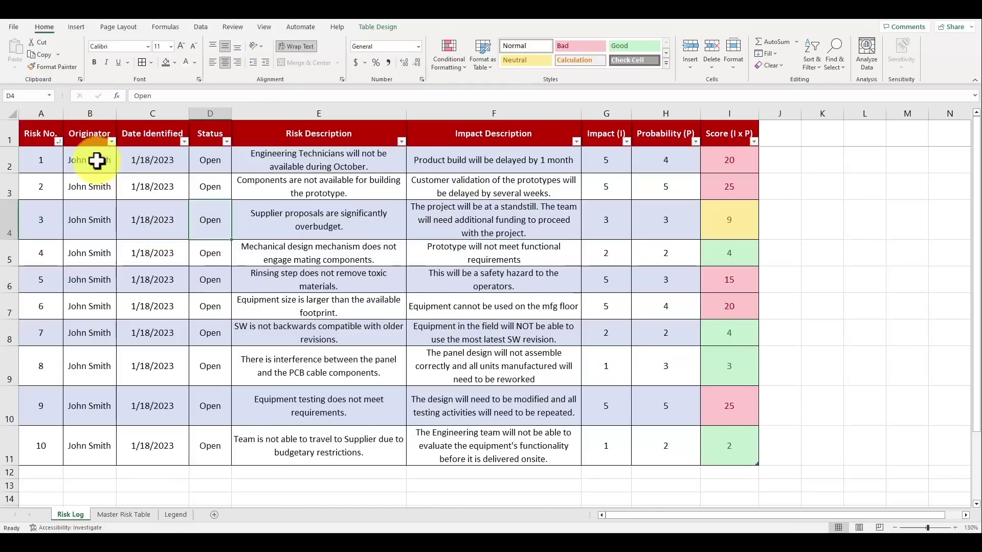
{"action": "right_click", "coordinate": [77, 111]}
{"action": "left_click", "coordinate": [120, 219]}
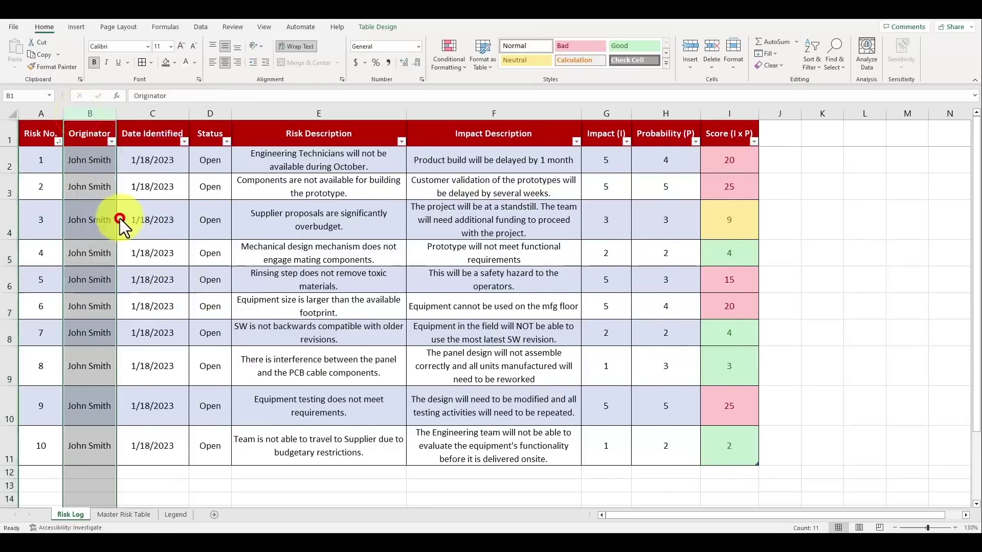
{"action": "type", "text": "Risk ID"}
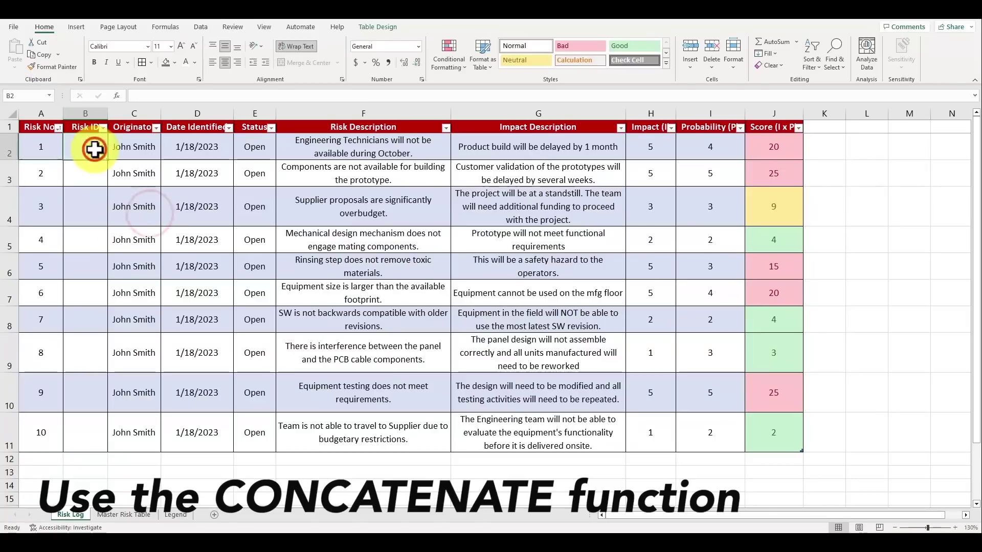
{"action": "key", "text": "Return"}
Enter =CONCATENATE("ID ",[@[Risk No.]]) to build ID 1–ID 10, then select the Impact and Probability values
{"action": "type", "text": "=concaten"}
{"action": "key", "text": "Tab"}
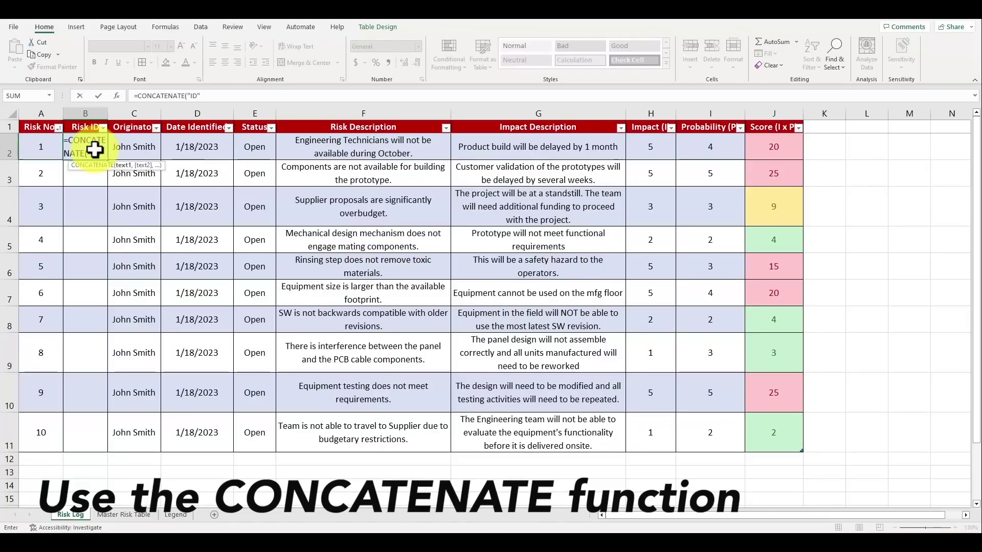
{"action": "type", "text": "\"ID\","}
{"action": "left_click", "coordinate": [46, 152]}
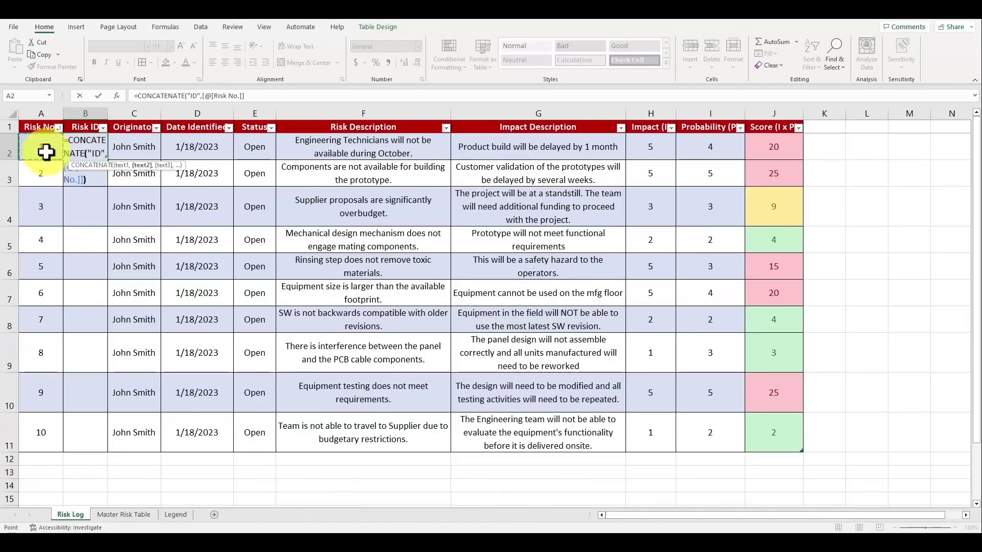
{"action": "type", "text": ")"}
{"action": "key", "text": "Return"}
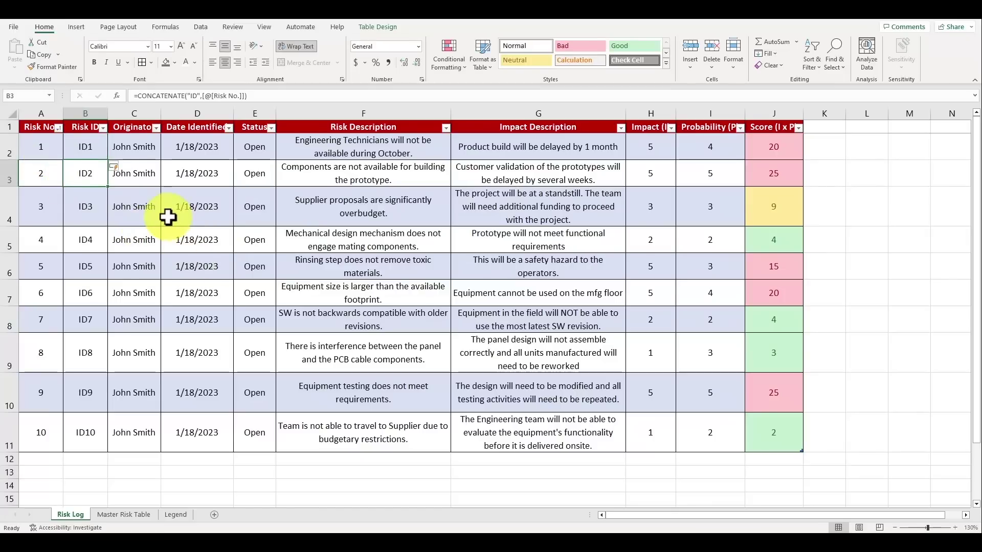
{"action": "left_click", "coordinate": [656, 141]}
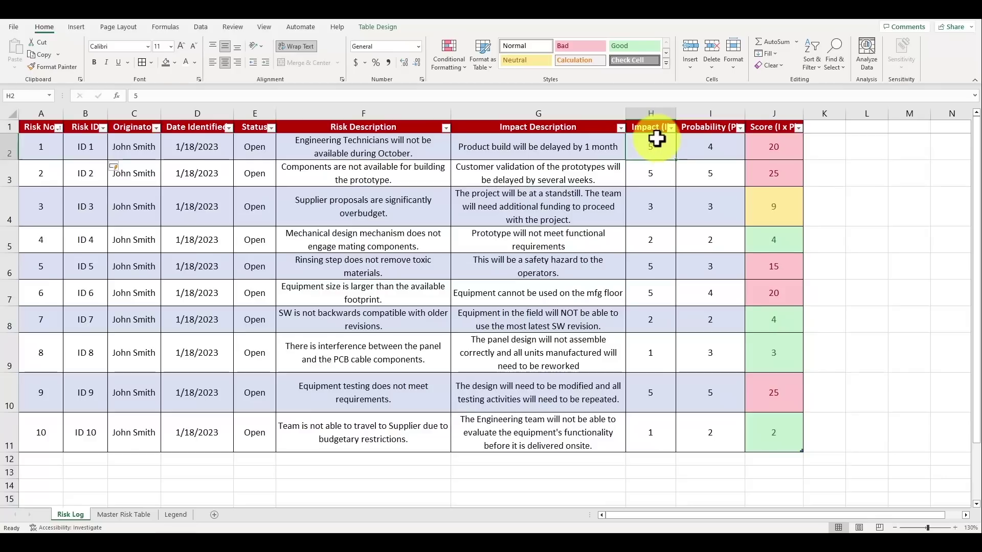
{"action": "left_click_drag", "start_coordinate": [654, 139], "coordinate": [701, 429]}
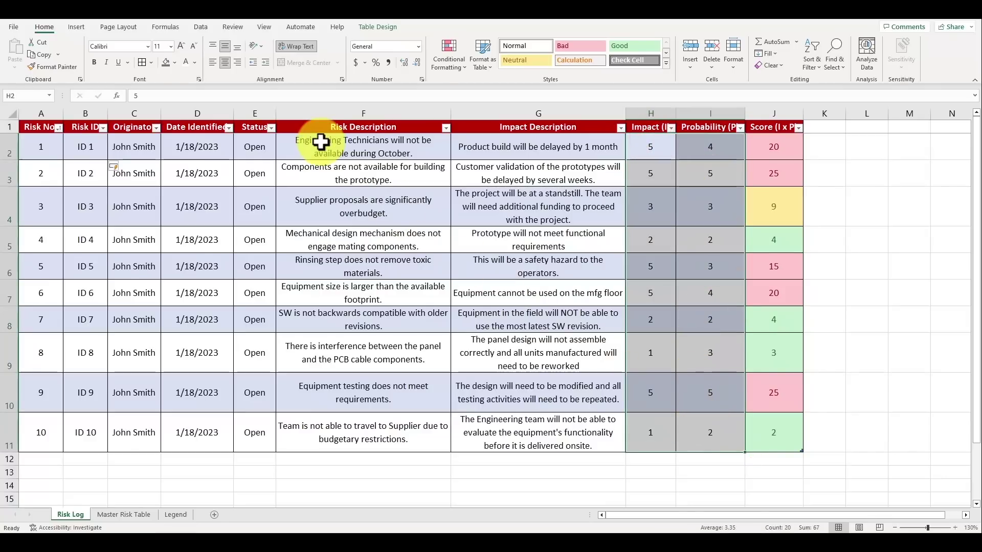
Insert a scatter chart of H2:I11 titled 'Risk Assessment Matrix'
{"action": "left_click", "coordinate": [73, 26]}
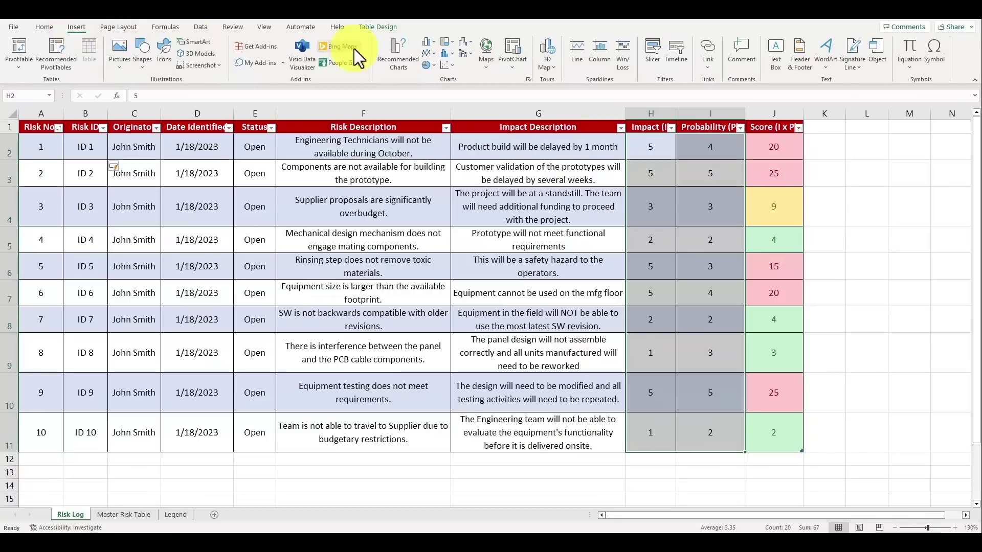
{"action": "left_click", "coordinate": [445, 65]}
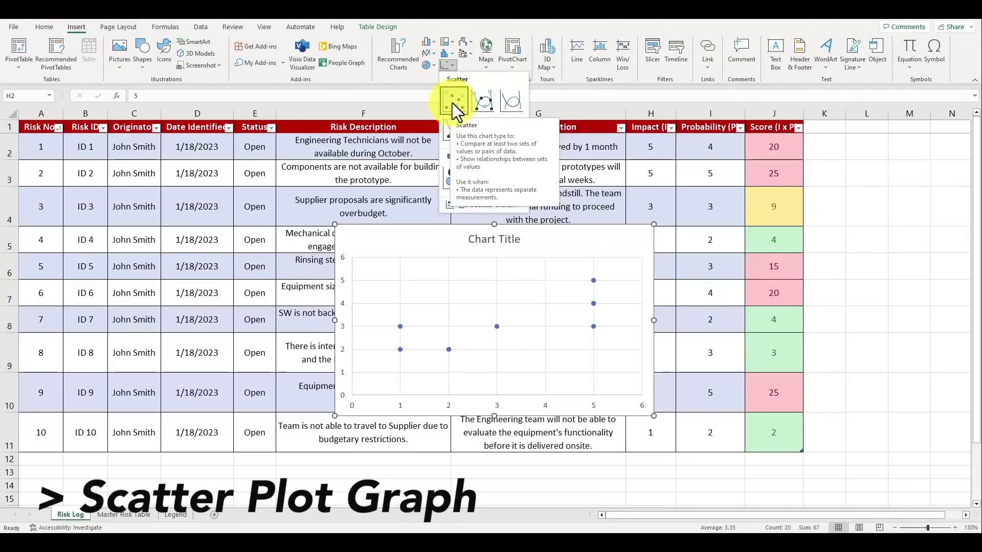
{"action": "left_click", "coordinate": [452, 103]}
{"action": "left_click", "coordinate": [375, 233]}
{"action": "type", "text": "Risk A"}
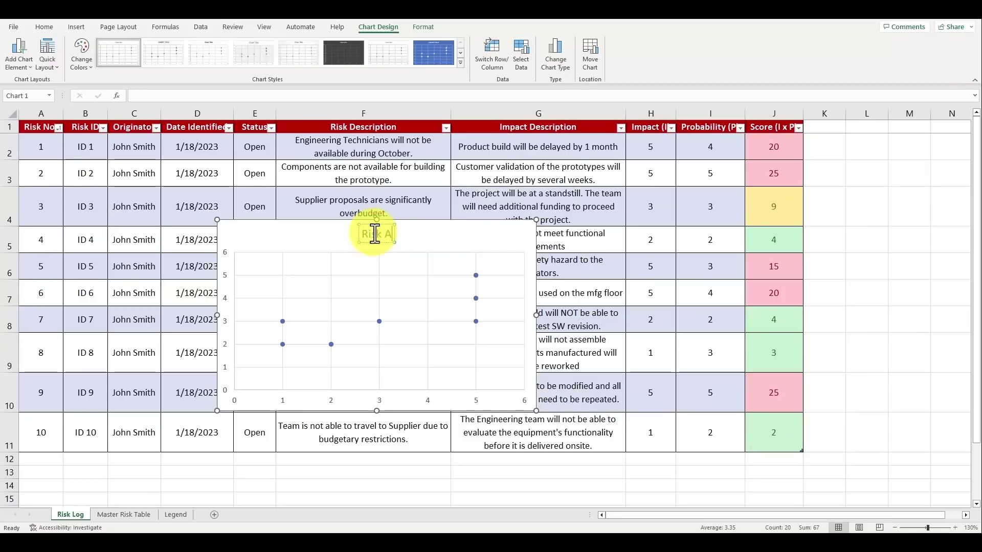
{"action": "type", "text": "ssessment Matrix"}
{"action": "left_click", "coordinate": [563, 195]}
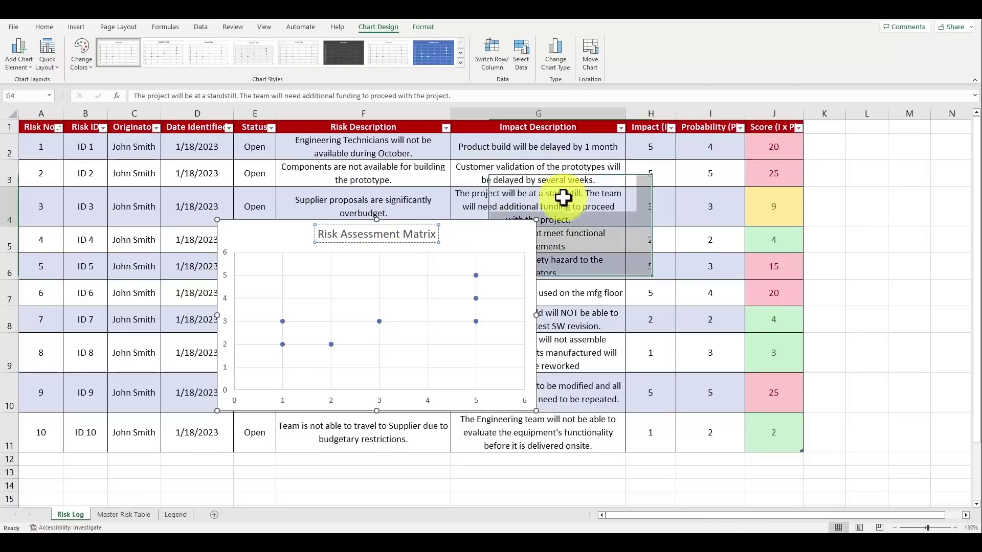
Add Axis Titles and Data Labels to the chart from Chart Elements
{"action": "left_click", "coordinate": [469, 235]}
{"action": "left_click", "coordinate": [549, 225]}
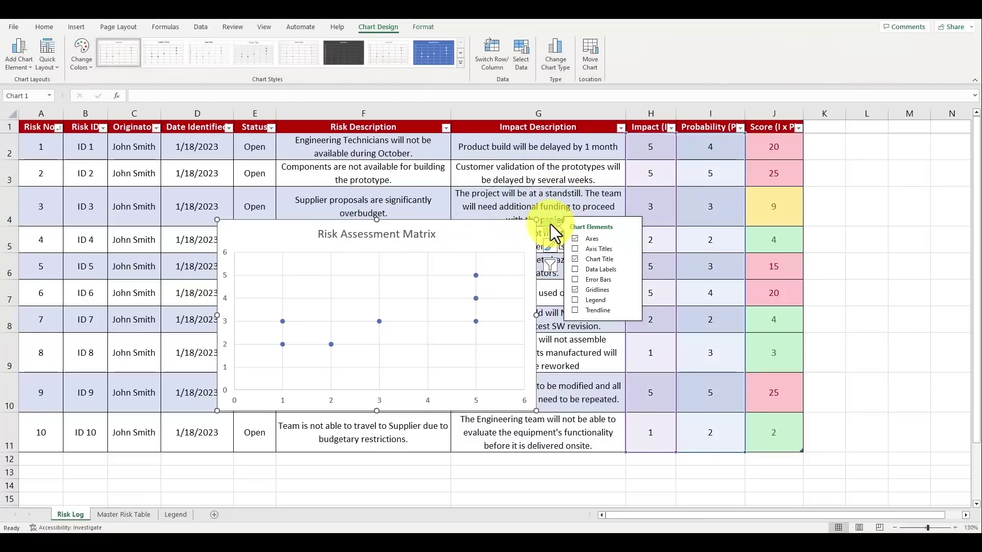
{"action": "left_click", "coordinate": [575, 249]}
{"action": "left_click", "coordinate": [576, 269]}
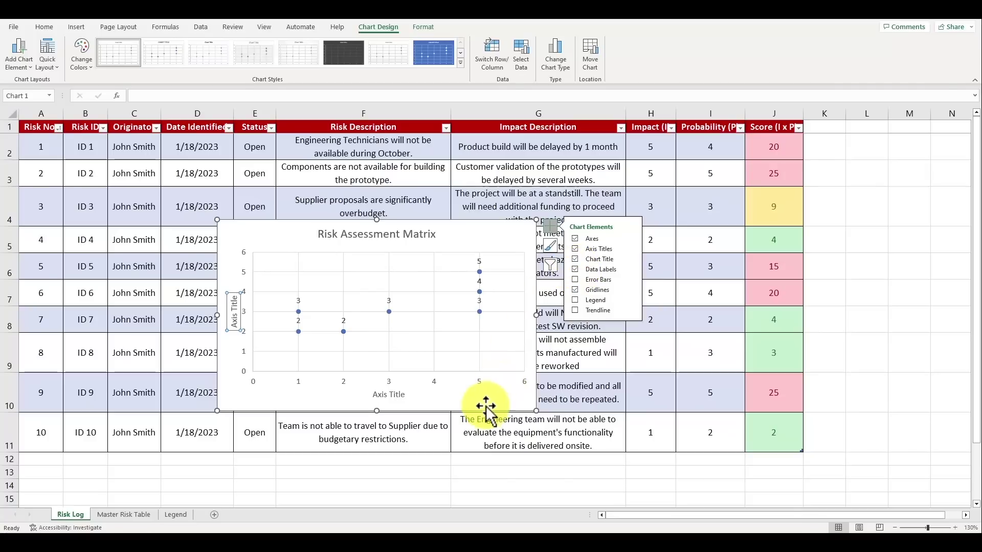
{"action": "left_click", "coordinate": [576, 398]}
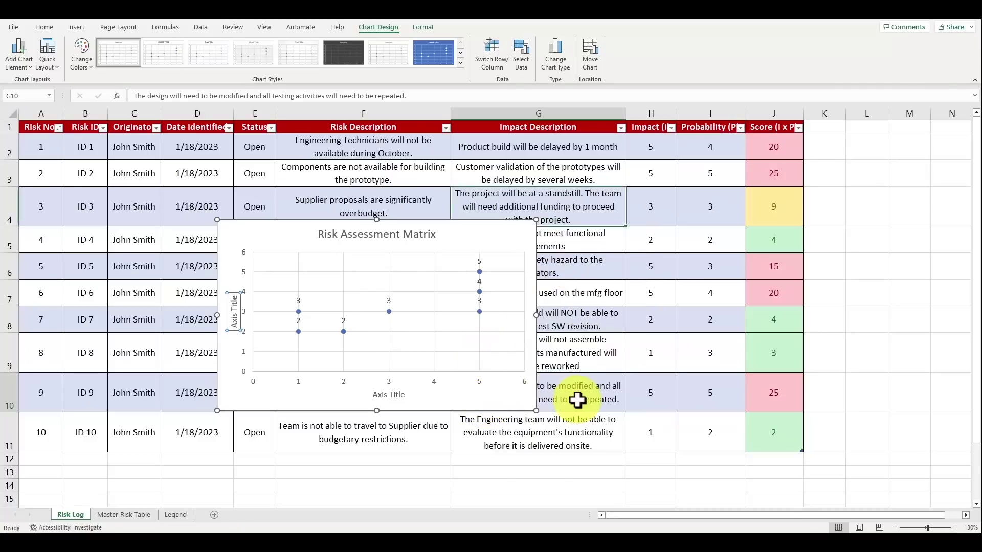
{"action": "left_click", "coordinate": [495, 352]}
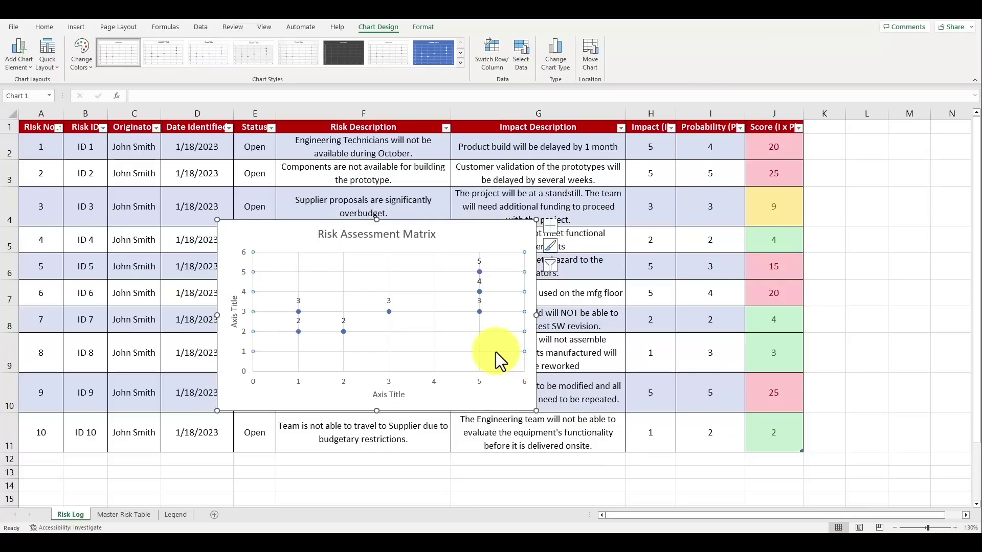
{"action": "right_click", "coordinate": [495, 351]}
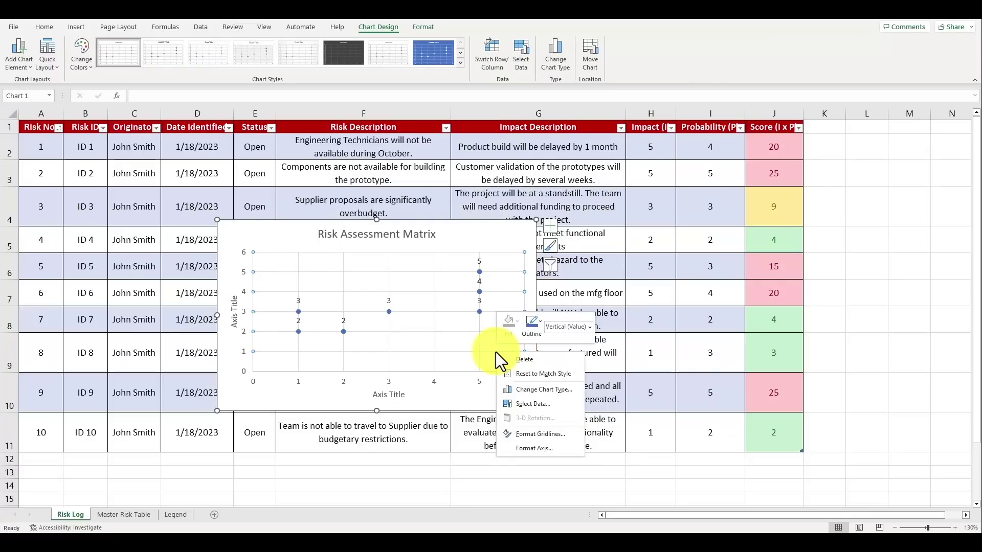
Set both the horizontal and vertical major gridlines to No line
{"action": "left_click", "coordinate": [528, 430]}
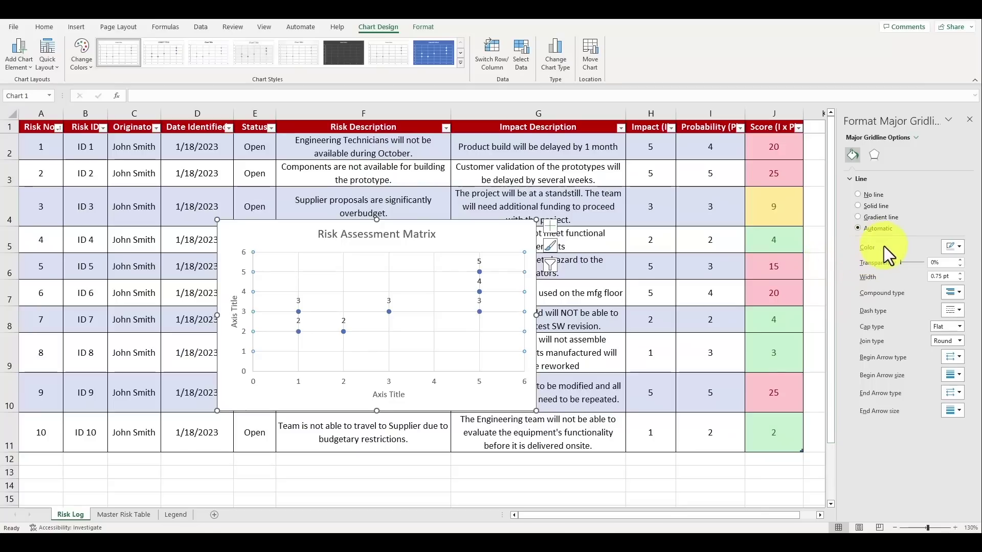
{"action": "left_click", "coordinate": [858, 195]}
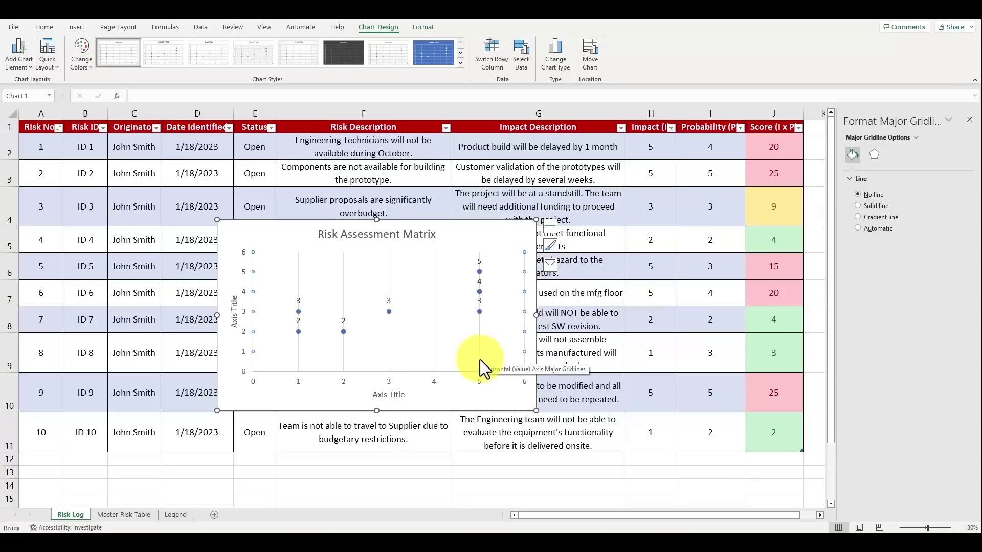
{"action": "key", "text": "ctrl+z"}
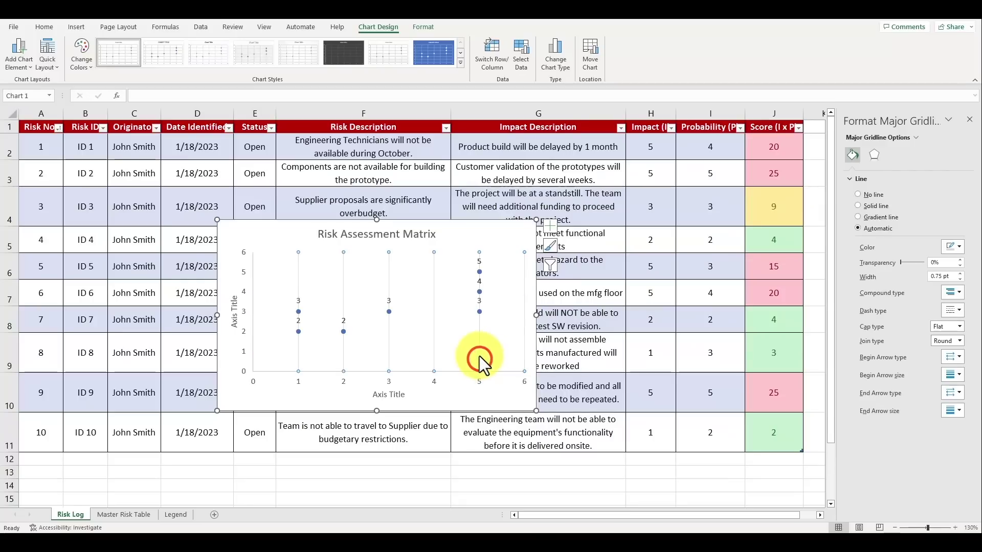
{"action": "left_click", "coordinate": [857, 193]}
{"action": "left_click", "coordinate": [686, 303]}
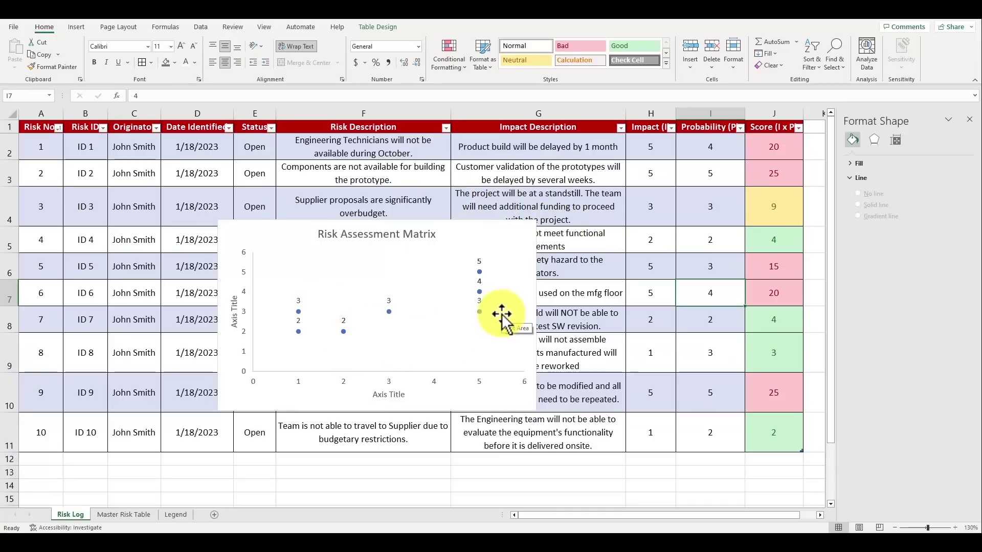
{"action": "left_click", "coordinate": [390, 396]}
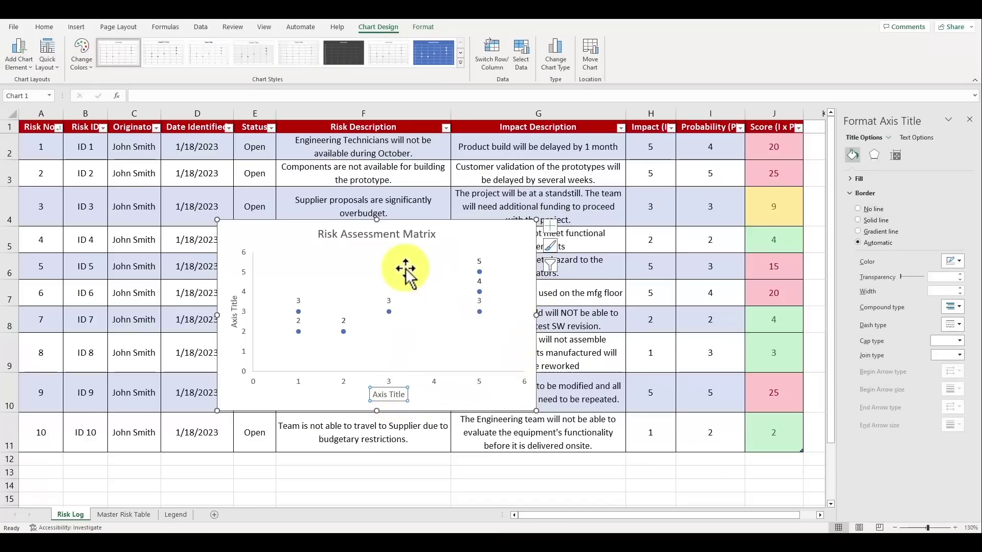
Link the horizontal axis title to the Impact (I) header and make it bold
{"action": "triple_click", "coordinate": [379, 394]}
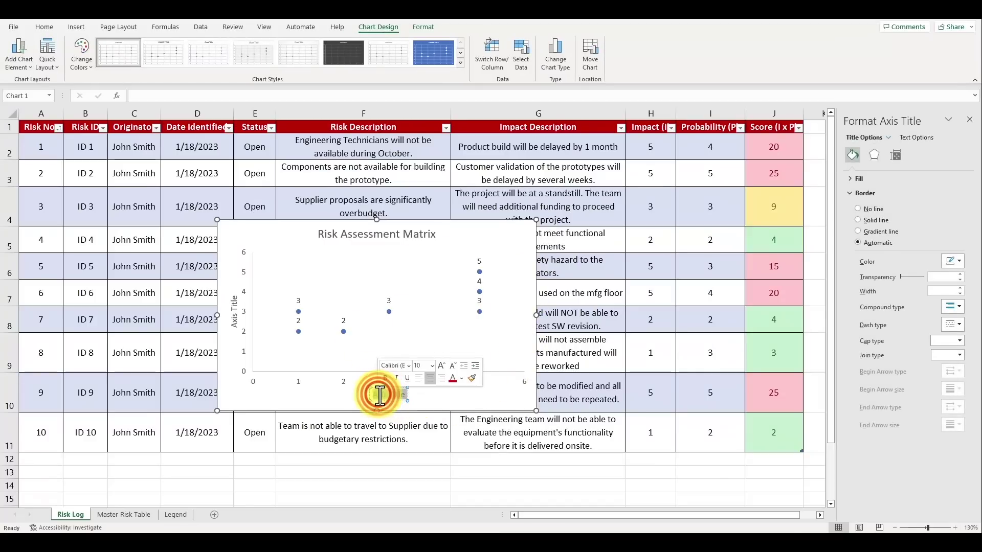
{"action": "key", "text": "ctrl+z"}
{"action": "left_click_drag", "start_coordinate": [514, 196], "coordinate": [484, 195]}
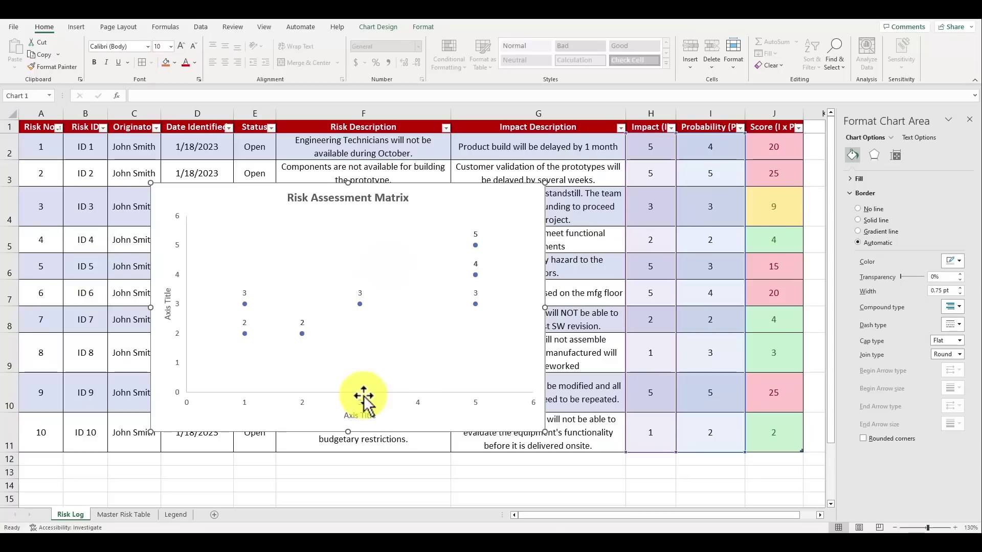
{"action": "left_click", "coordinate": [370, 415]}
{"action": "left_click", "coordinate": [143, 94]}
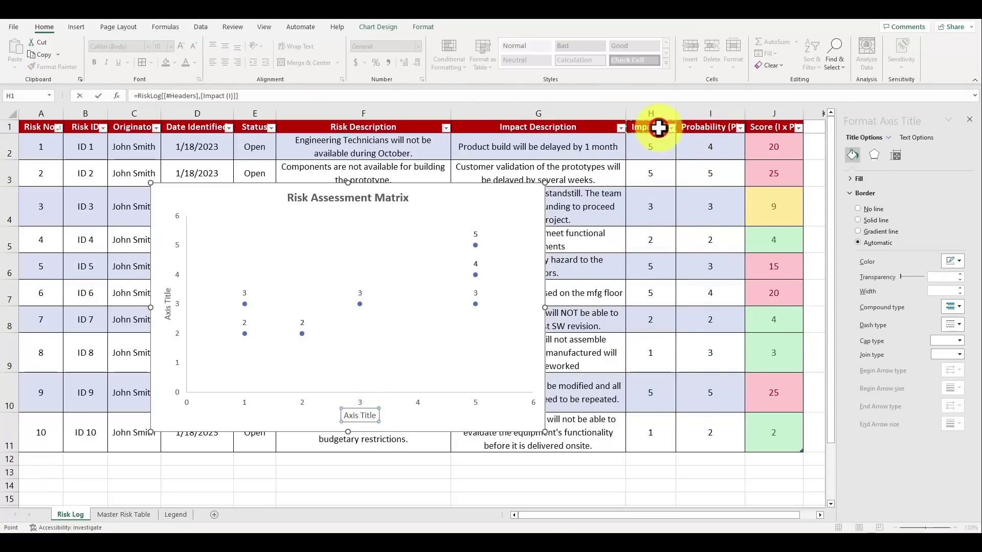
{"action": "key", "text": "Return"}
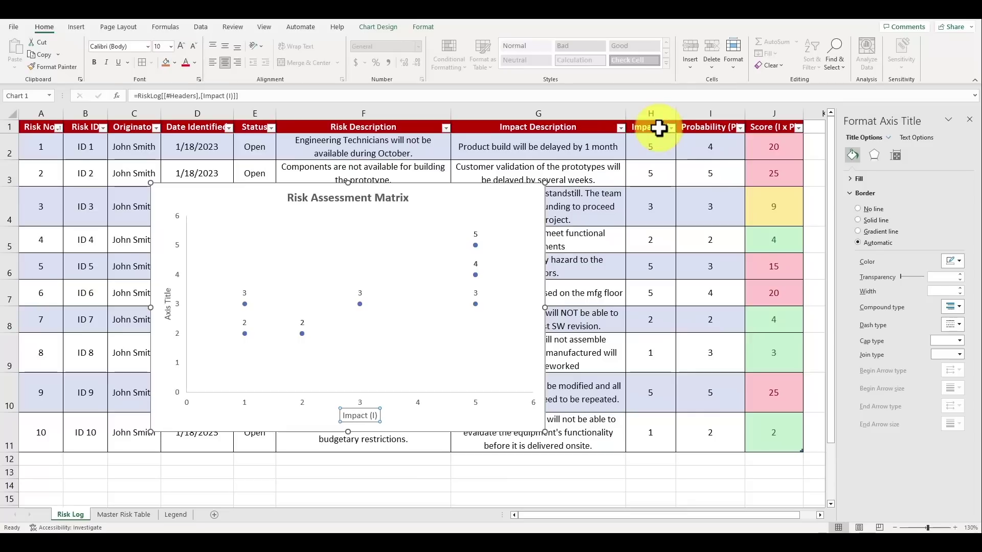
{"action": "key", "text": "ctrl+b"}
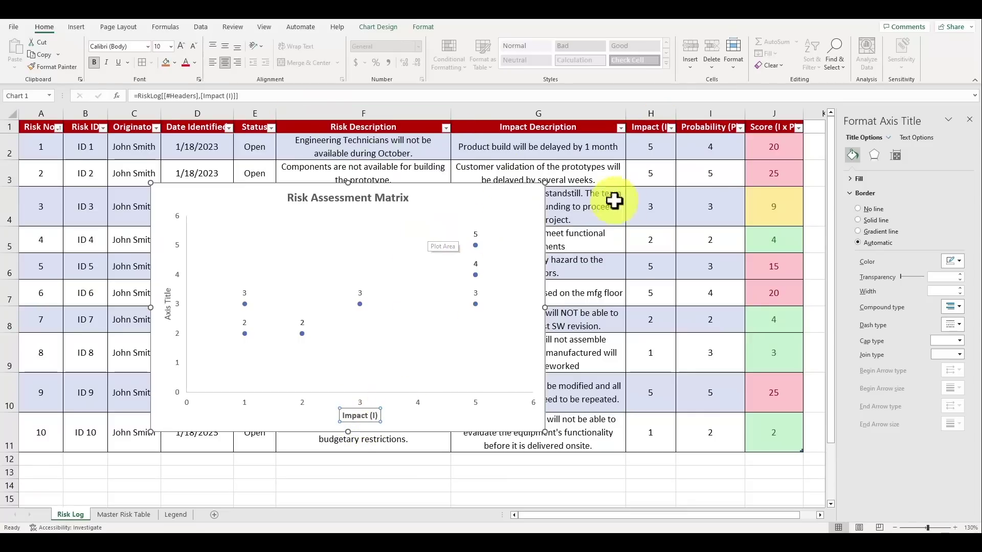
Link the vertical axis title to the Probability (P) header in cell I1
{"action": "left_click", "coordinate": [649, 196]}
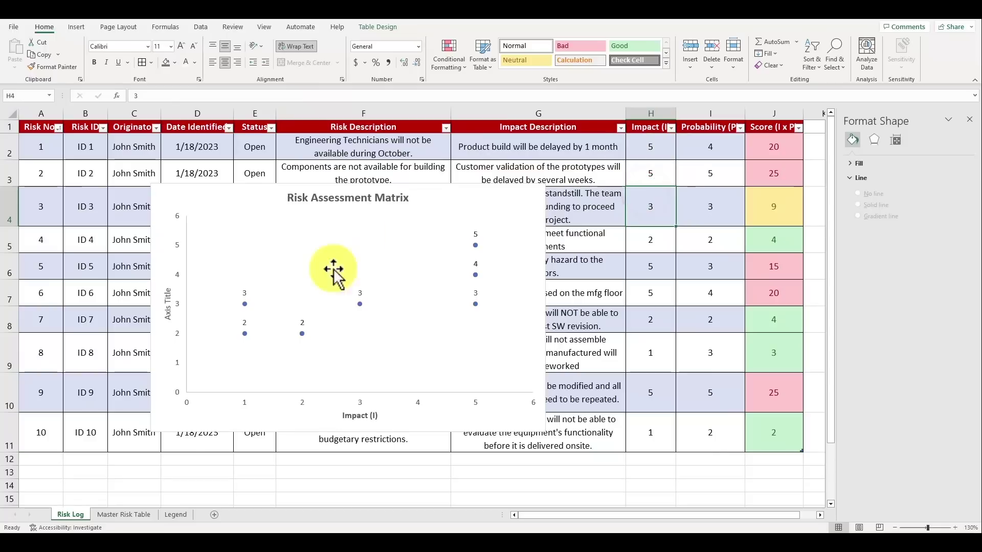
{"action": "left_click", "coordinate": [168, 307]}
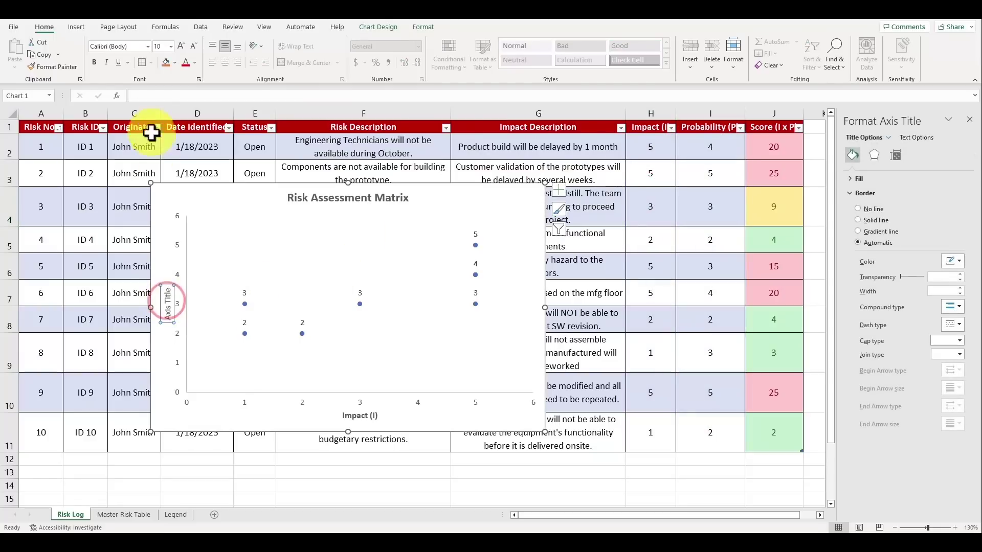
{"action": "left_click", "coordinate": [145, 97]}
{"action": "type", "text": "="}
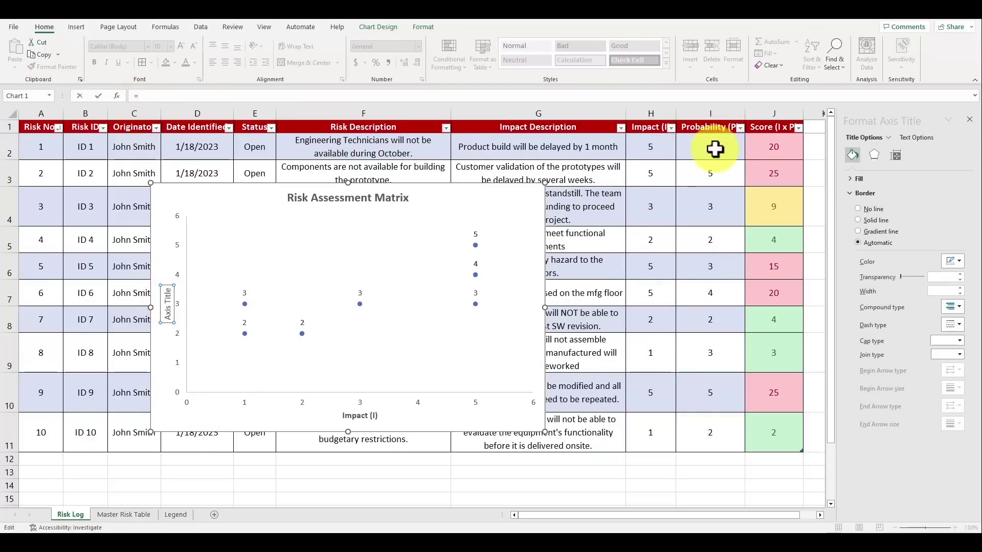
{"action": "left_click", "coordinate": [708, 128]}
{"action": "key", "text": "Return"}
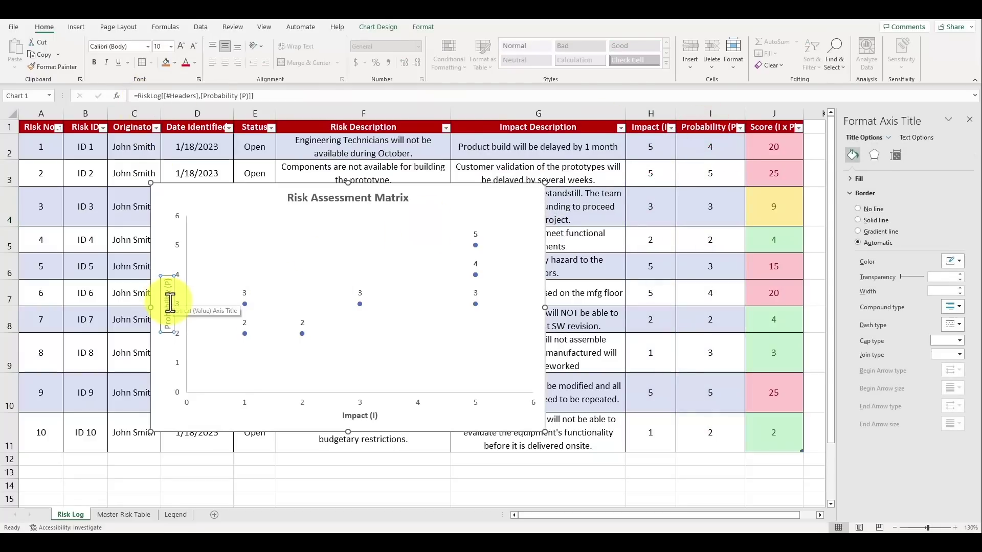
{"action": "left_click", "coordinate": [118, 250]}
{"action": "left_click", "coordinate": [169, 302]}
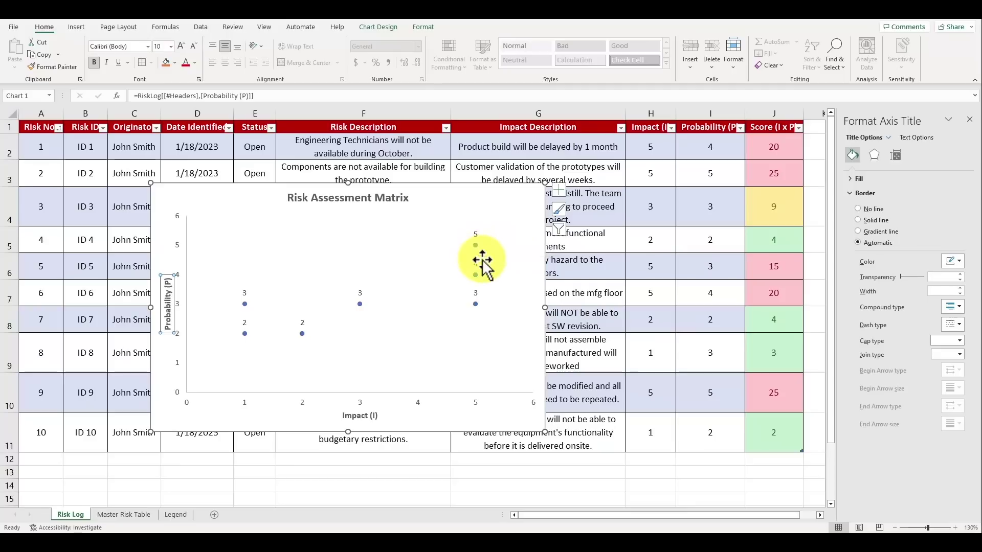
{"action": "left_click", "coordinate": [477, 235]}
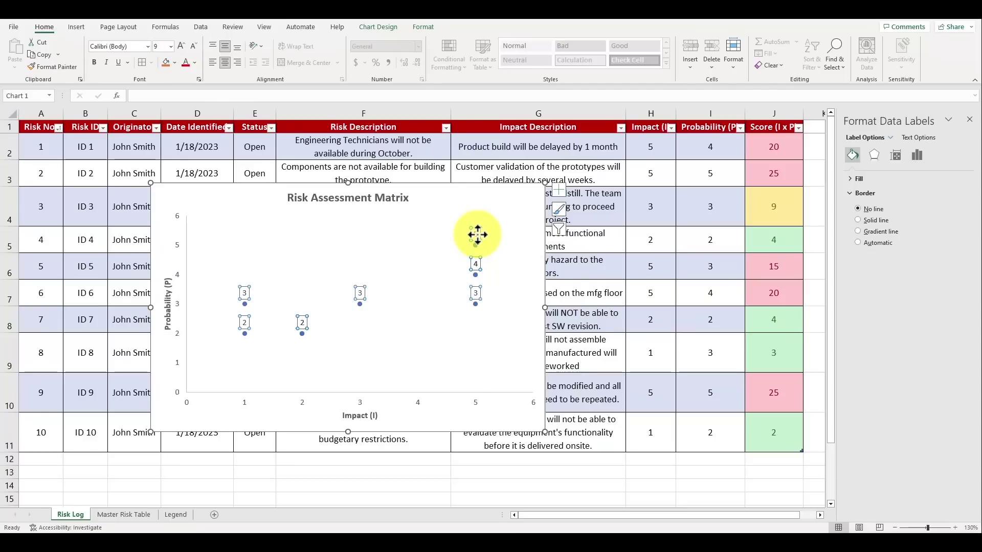
Label each chart point with its Risk ID from cells B2:B11 using Value From Cells
{"action": "right_click", "coordinate": [477, 235]}
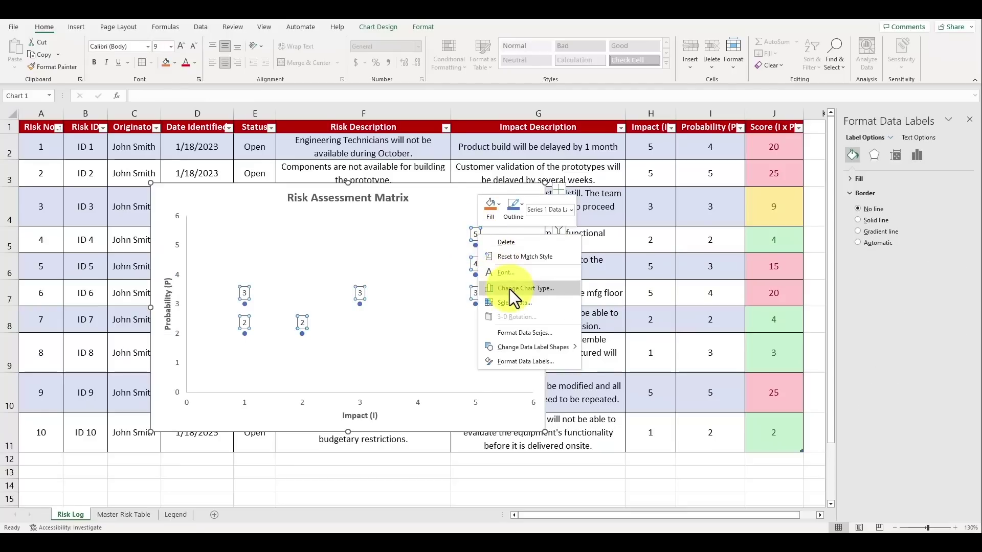
{"action": "left_click", "coordinate": [541, 361]}
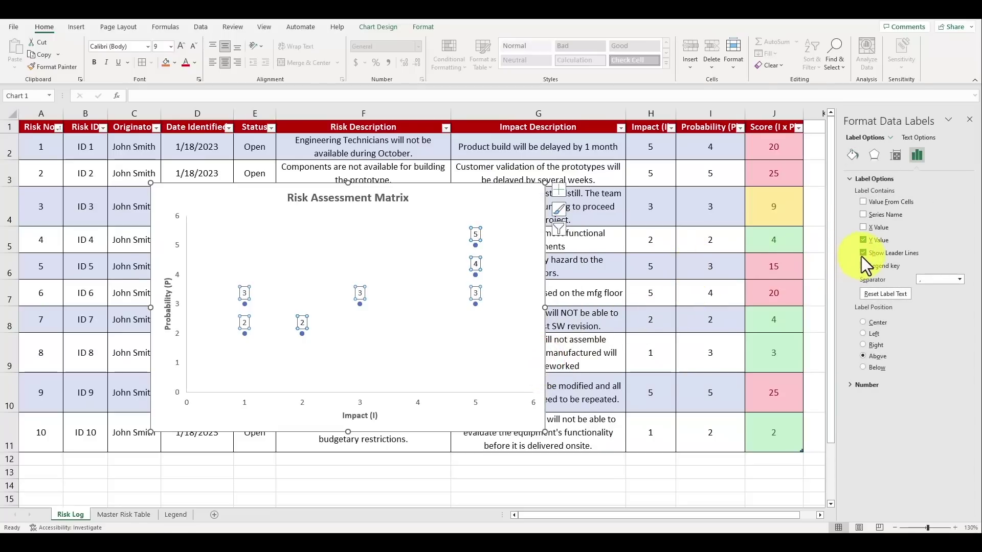
{"action": "left_click", "coordinate": [863, 201]}
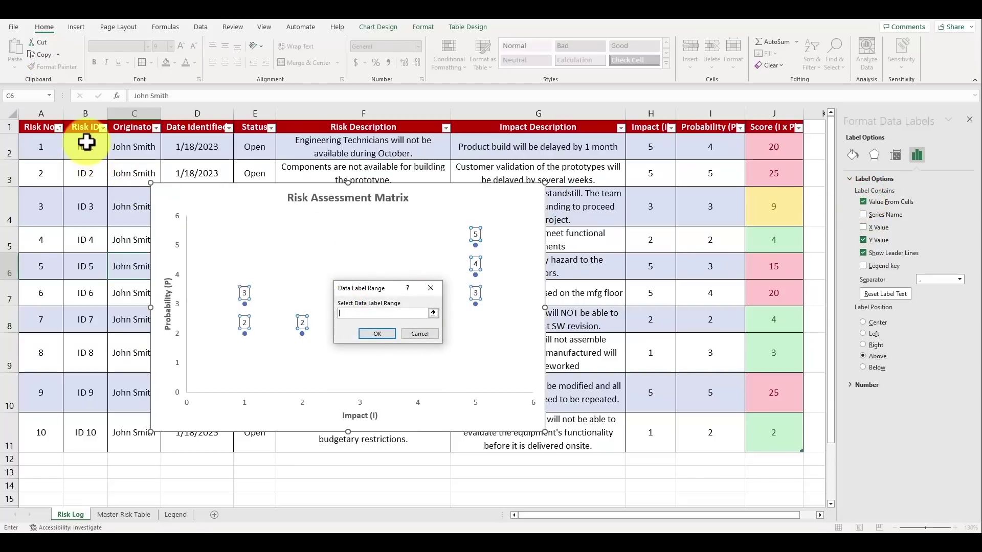
{"action": "left_click_drag", "start_coordinate": [89, 144], "coordinate": [98, 427]}
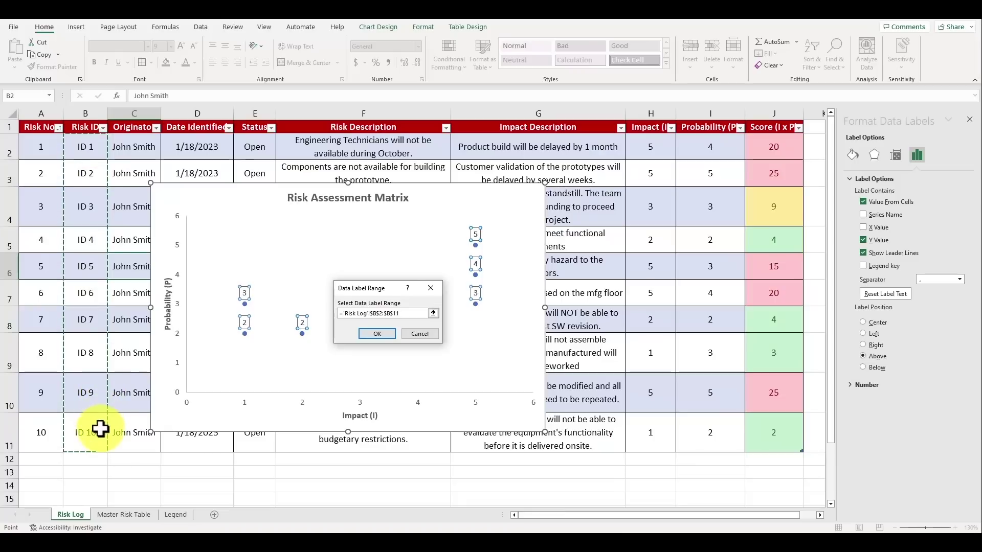
{"action": "left_click", "coordinate": [382, 333]}
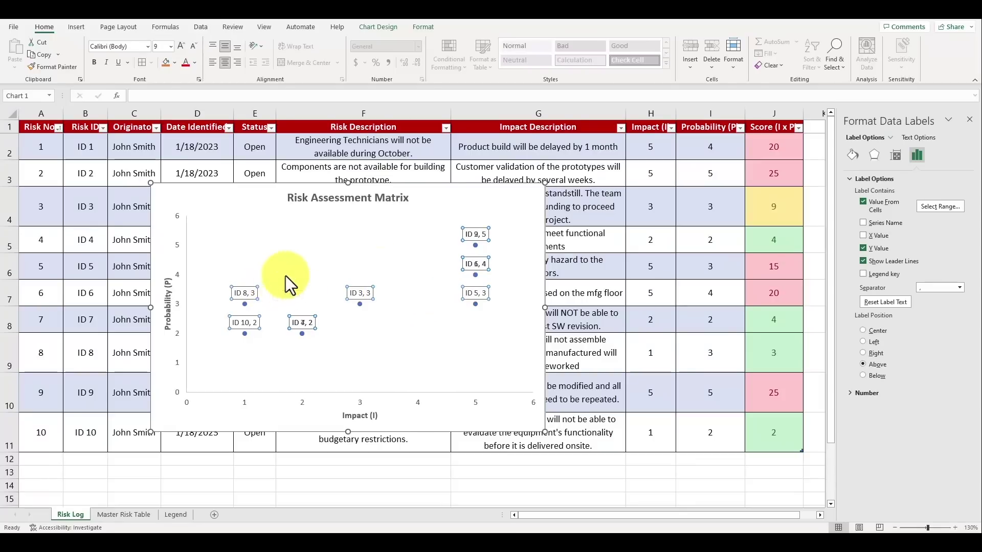
Remove the Y values from the data labels so only Risk IDs show
{"action": "left_click", "coordinate": [258, 274]}
{"action": "right_click", "coordinate": [250, 297]}
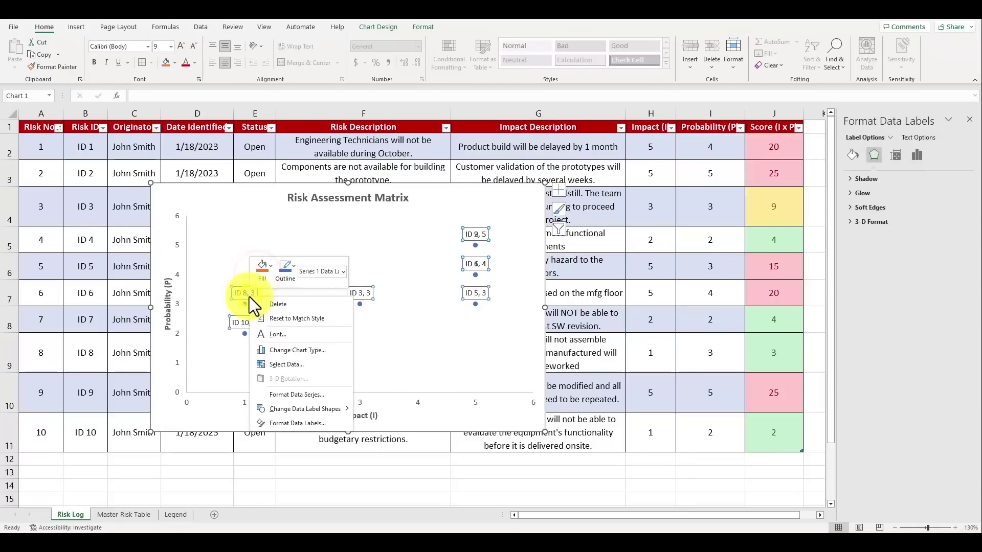
{"action": "left_click", "coordinate": [312, 422]}
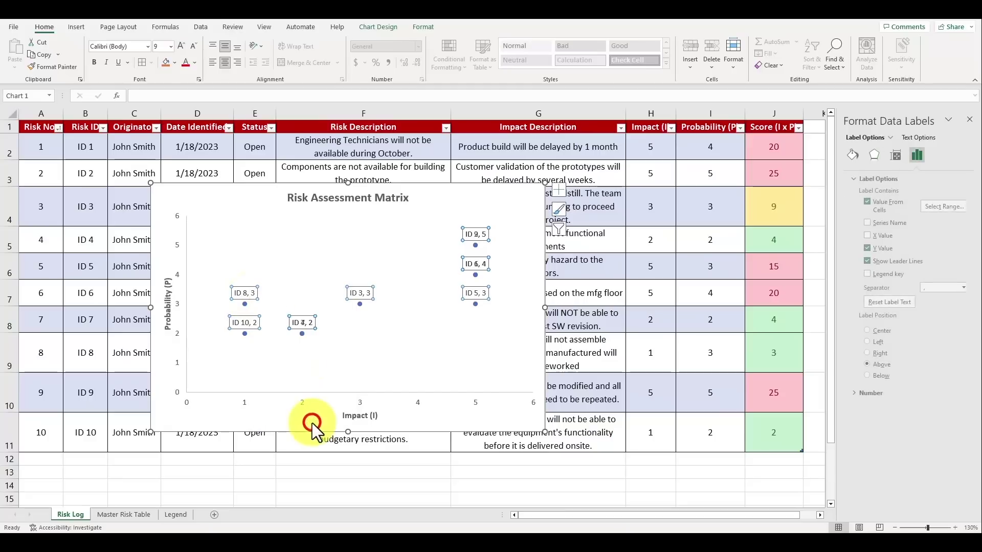
{"action": "left_click", "coordinate": [863, 250]}
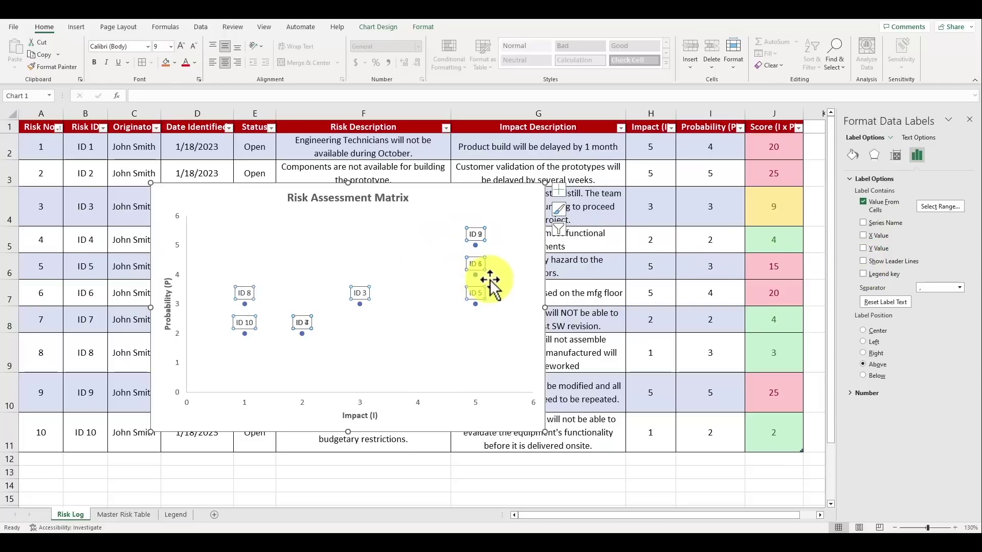
{"action": "left_click", "coordinate": [587, 260]}
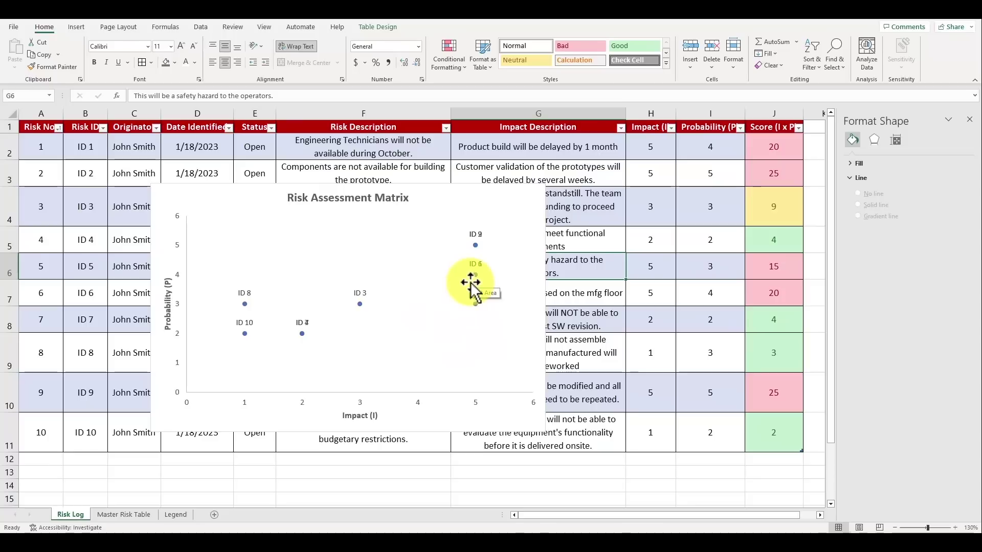
Drag the overlapping ID 6 label off ID 1 to sit beside it
{"action": "left_click", "coordinate": [303, 324]}
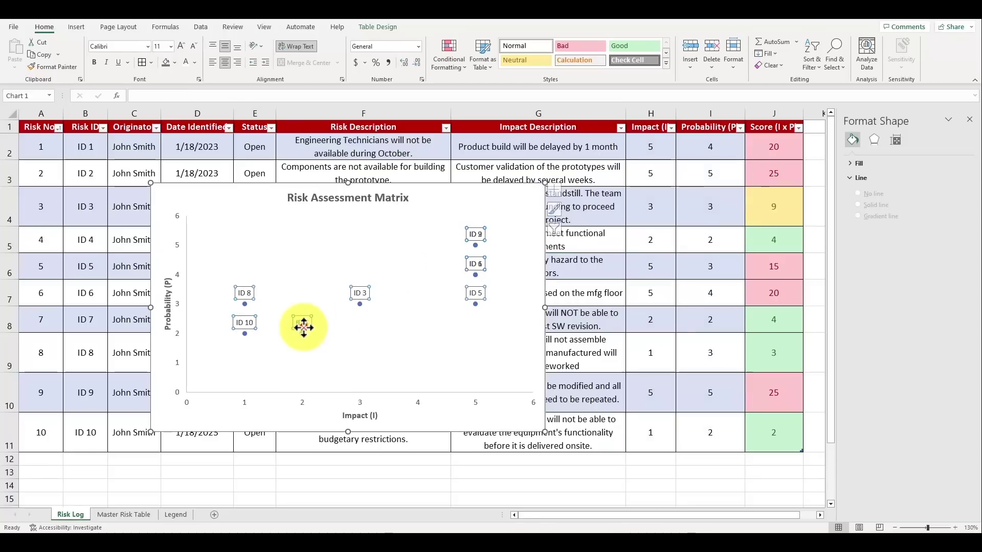
{"action": "left_click", "coordinate": [305, 325]}
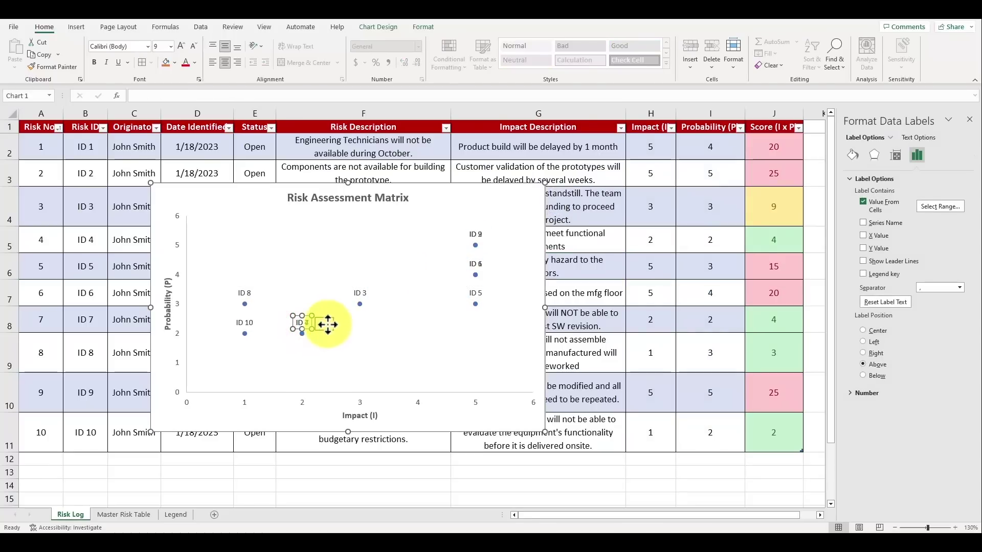
{"action": "left_click", "coordinate": [483, 264]}
{"action": "left_click_drag", "start_coordinate": [483, 263], "coordinate": [507, 264]}
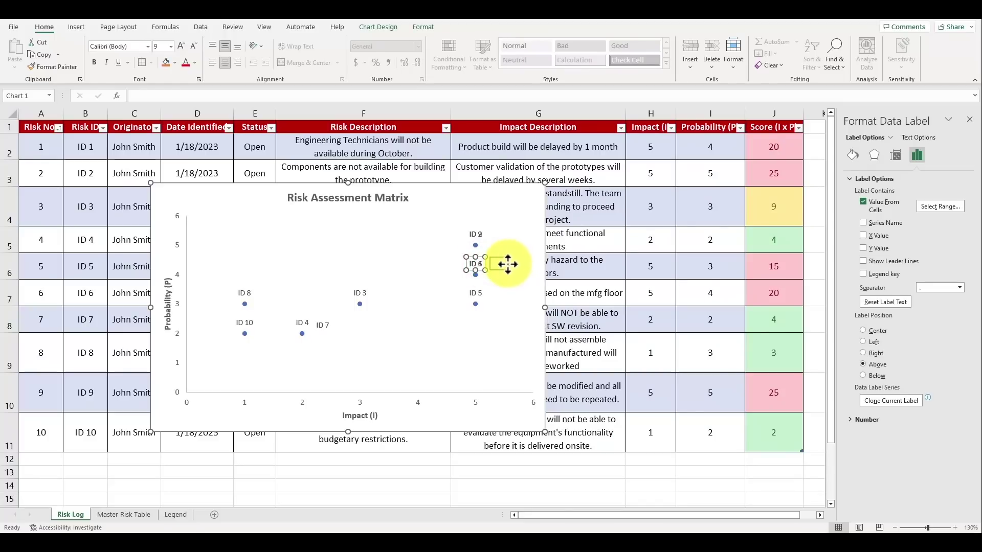
{"action": "left_click_drag", "start_coordinate": [508, 264], "coordinate": [504, 264]}
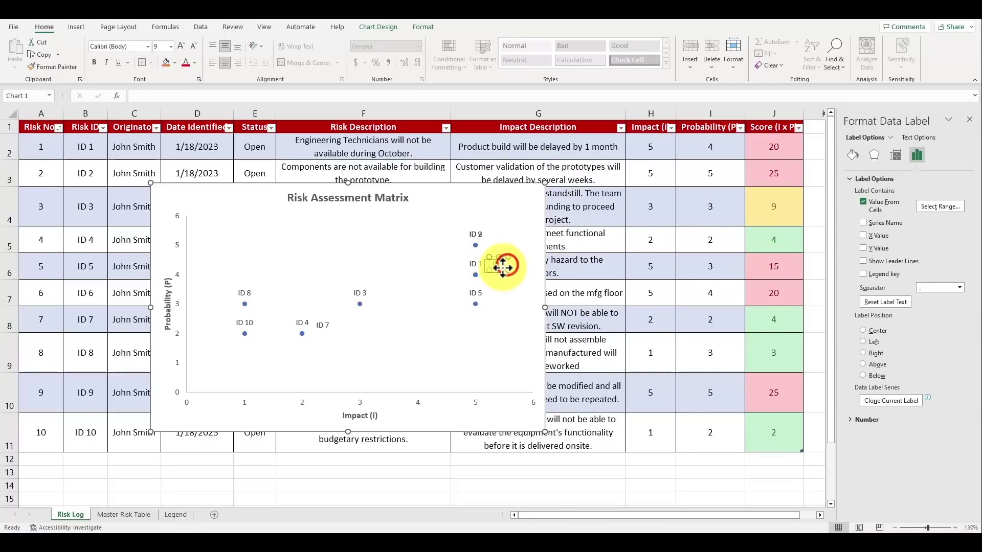
{"action": "left_click", "coordinate": [325, 322]}
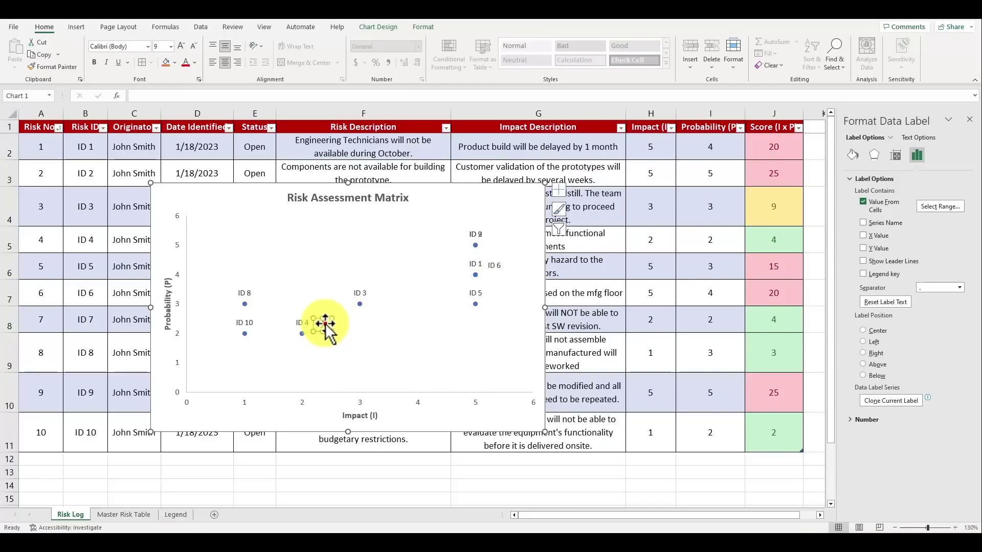
{"action": "left_click", "coordinate": [590, 275]}
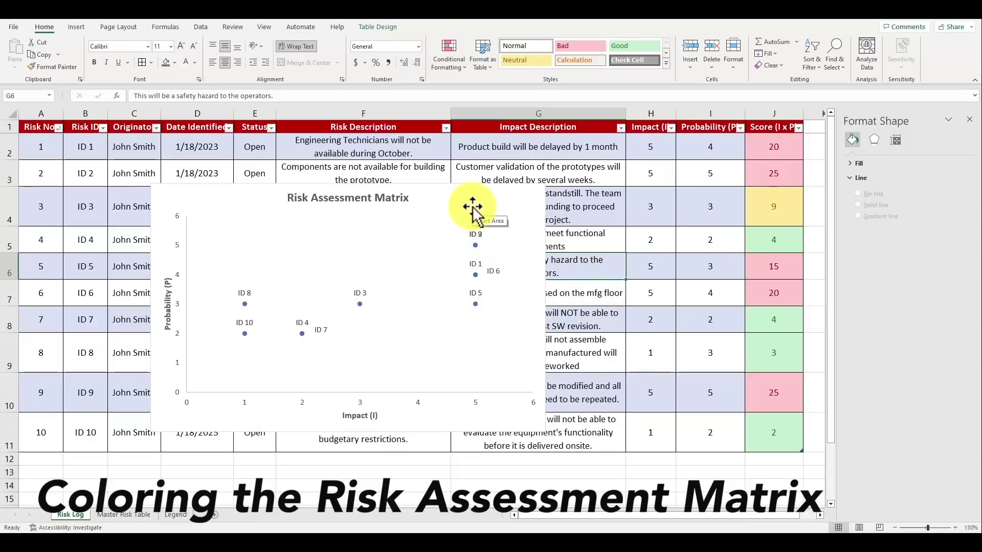
Move the ID 9 label to the right of ID 2
{"action": "left_click", "coordinate": [476, 233]}
{"action": "left_click", "coordinate": [478, 233]}
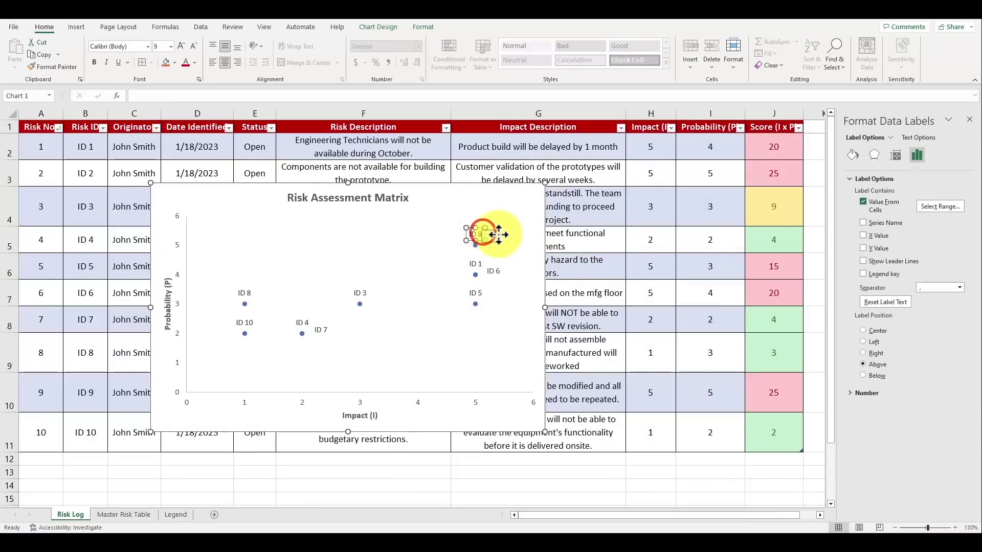
{"action": "left_click_drag", "start_coordinate": [498, 235], "coordinate": [516, 234]}
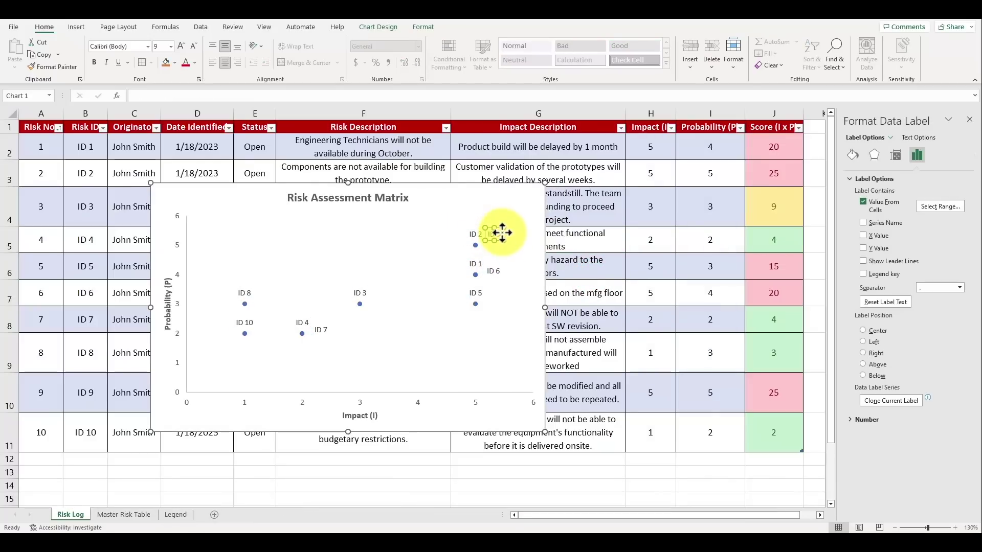
{"action": "left_click", "coordinate": [579, 268]}
Give the chart's plot area a gradient fill
{"action": "left_click", "coordinate": [362, 227]}
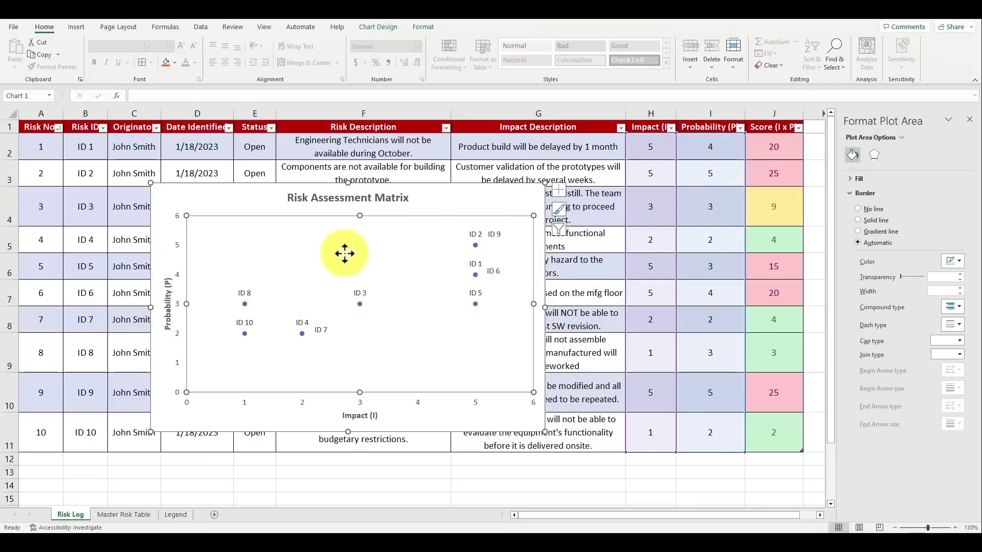
{"action": "right_click", "coordinate": [344, 253]}
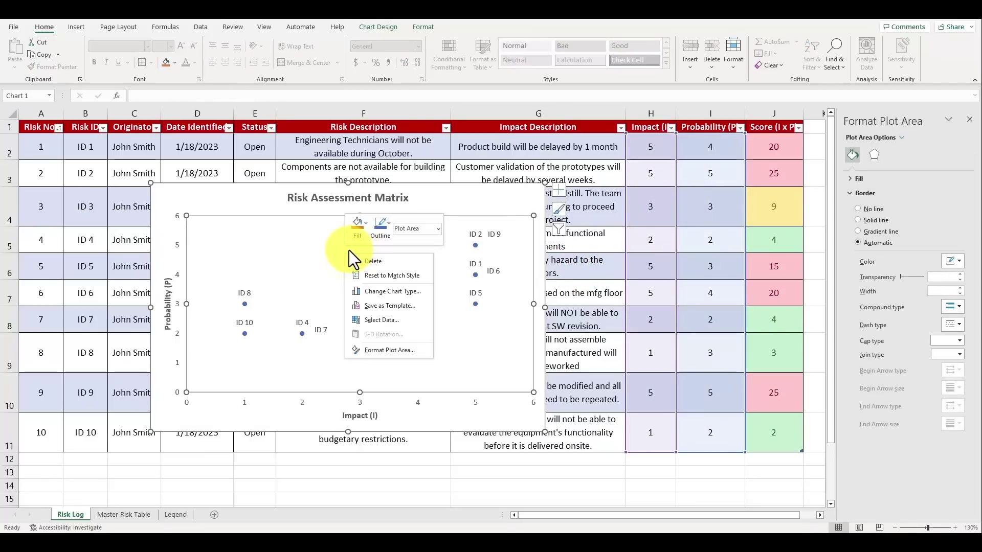
{"action": "left_click", "coordinate": [408, 351]}
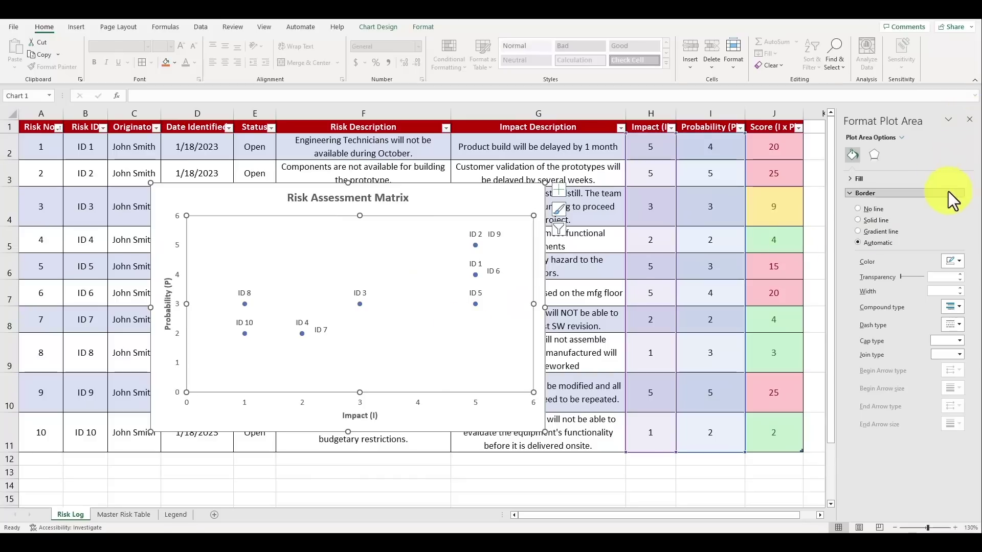
{"action": "left_click", "coordinate": [850, 179]}
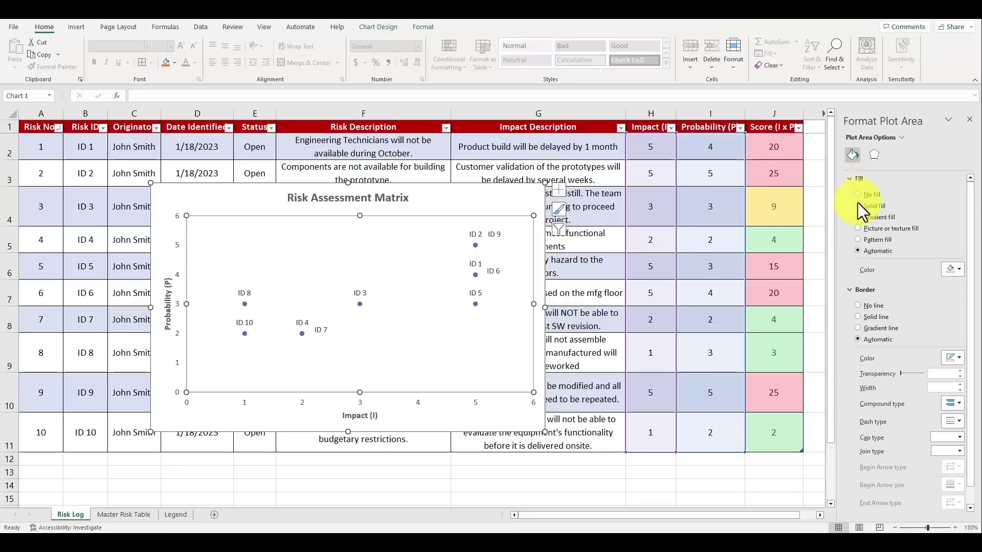
{"action": "left_click", "coordinate": [862, 217]}
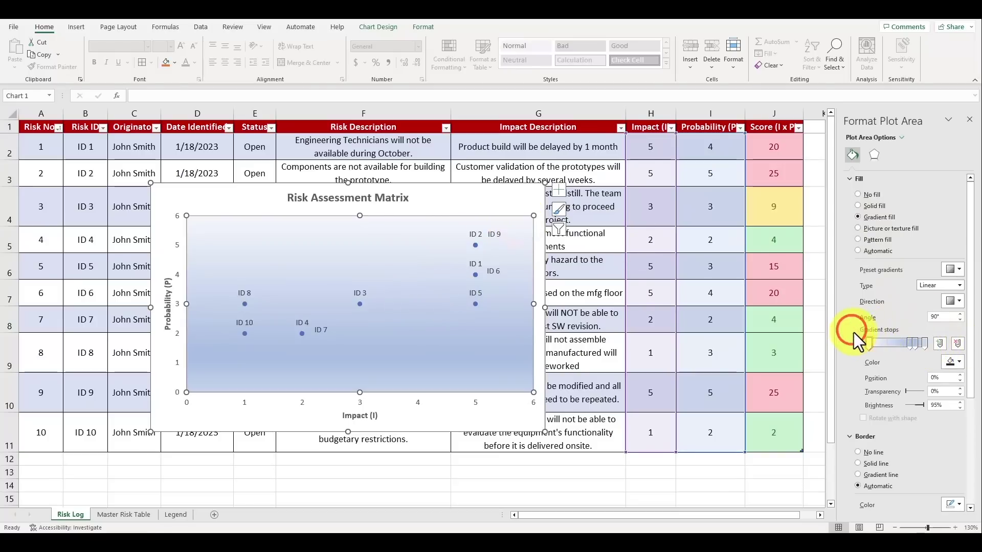
Colour the lower gradient stops light green, yellow and green at the bottom
{"action": "left_click", "coordinate": [925, 343]}
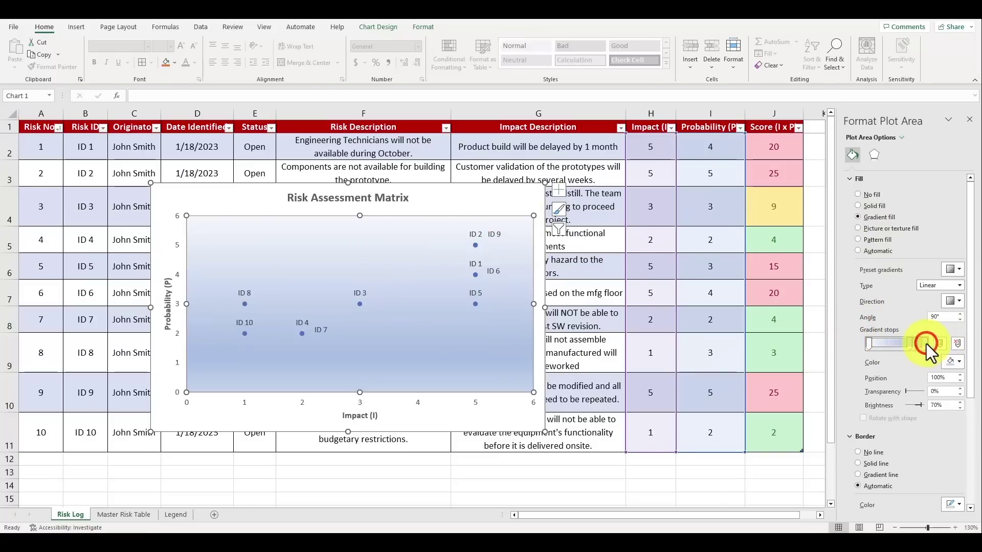
{"action": "left_click", "coordinate": [957, 361]}
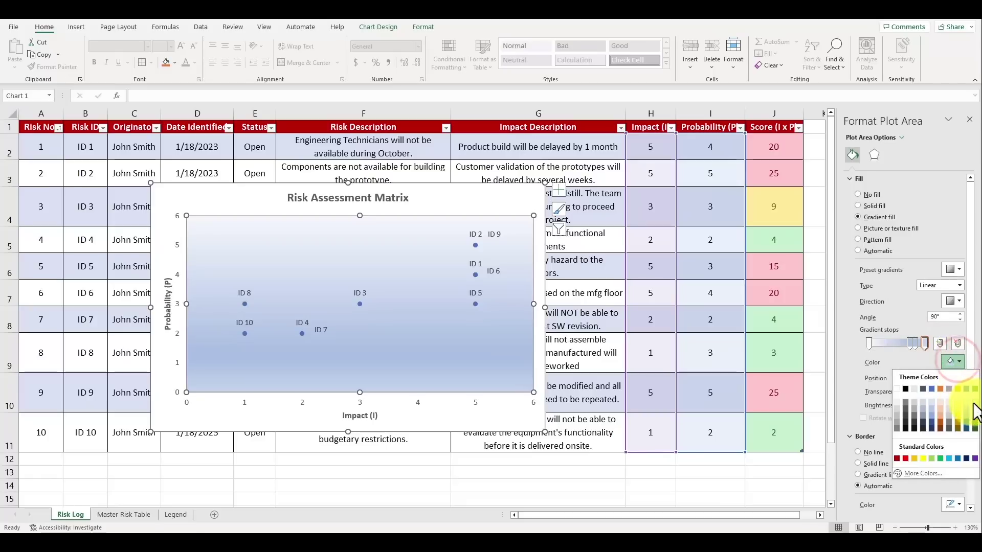
{"action": "left_click", "coordinate": [974, 402]}
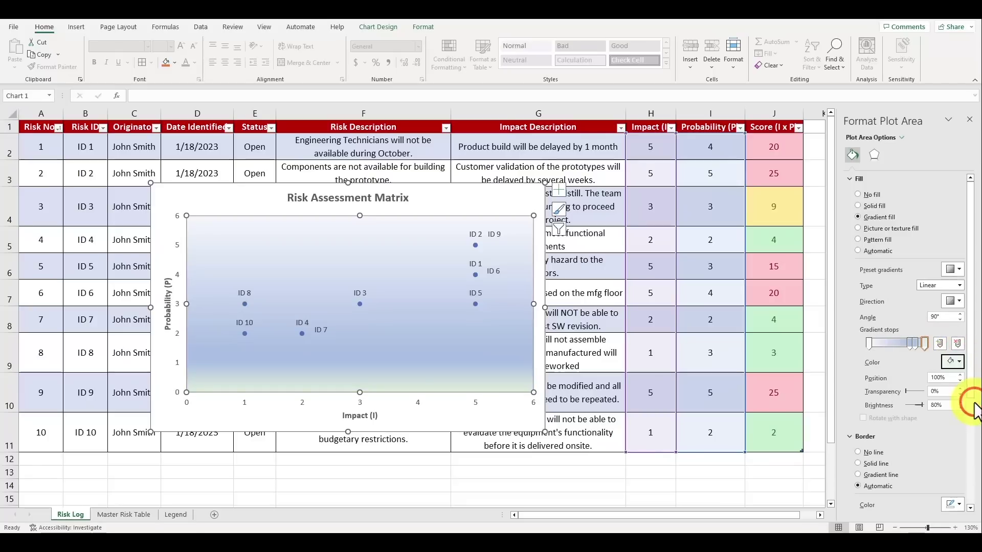
{"action": "left_click", "coordinate": [914, 344]}
{"action": "left_click", "coordinate": [959, 364]}
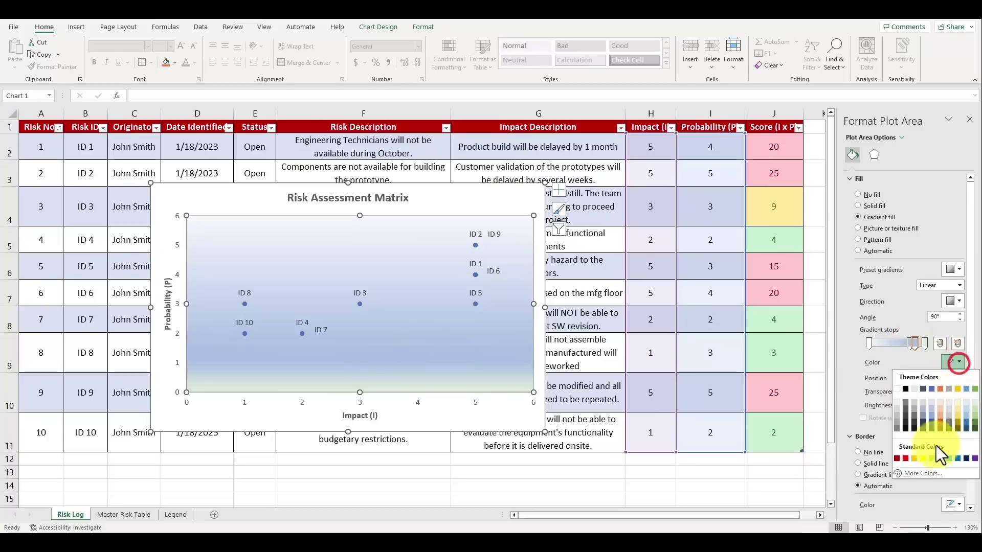
{"action": "left_click", "coordinate": [923, 458]}
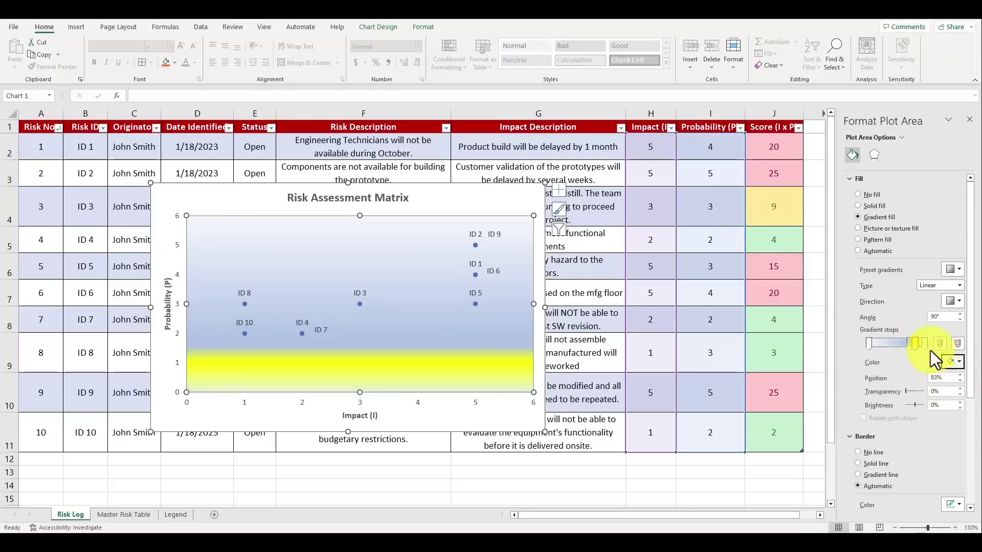
{"action": "left_click", "coordinate": [958, 362]}
{"action": "left_click", "coordinate": [932, 458]}
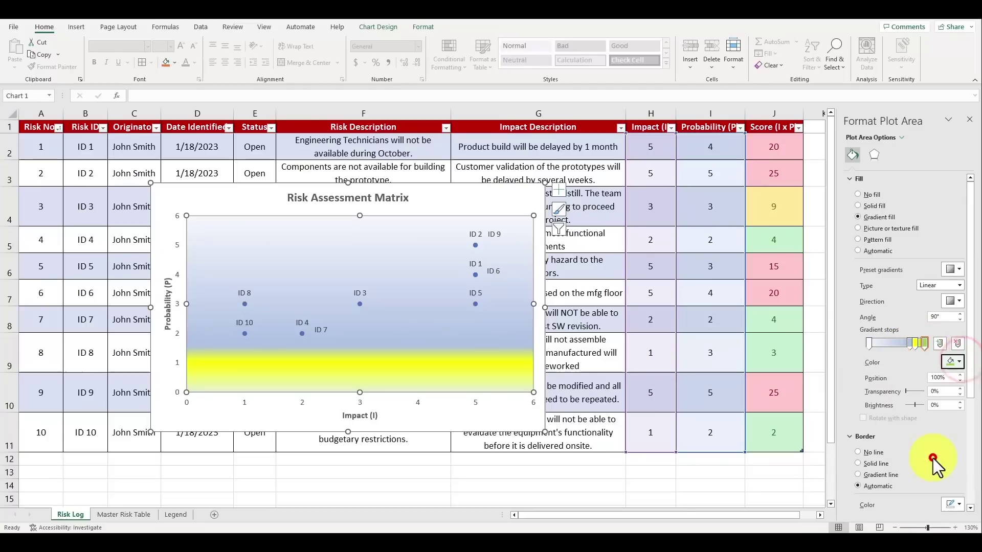
Make the middle gradient stop yellow-orange and the top 0% stop red
{"action": "left_click", "coordinate": [909, 344]}
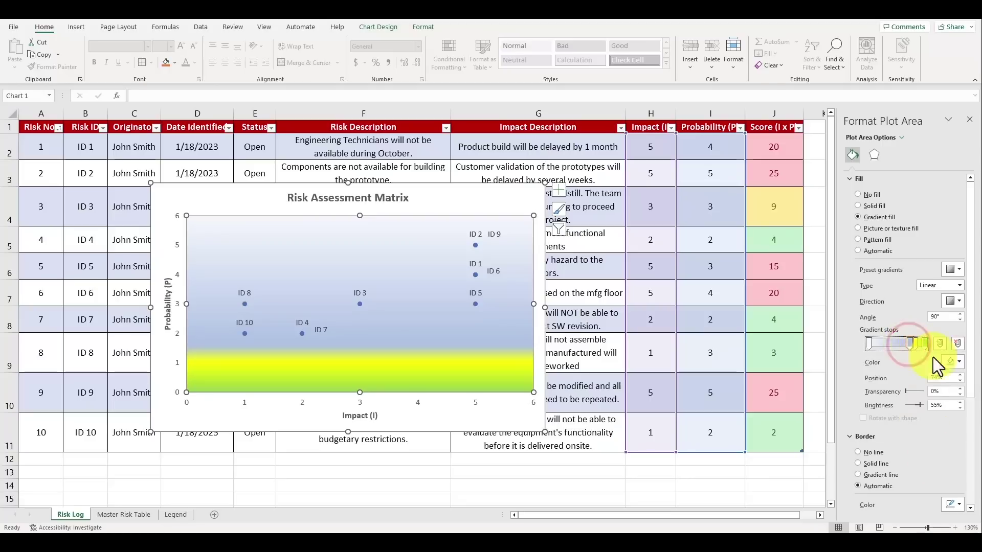
{"action": "left_click", "coordinate": [954, 362]}
{"action": "left_click", "coordinate": [914, 459]}
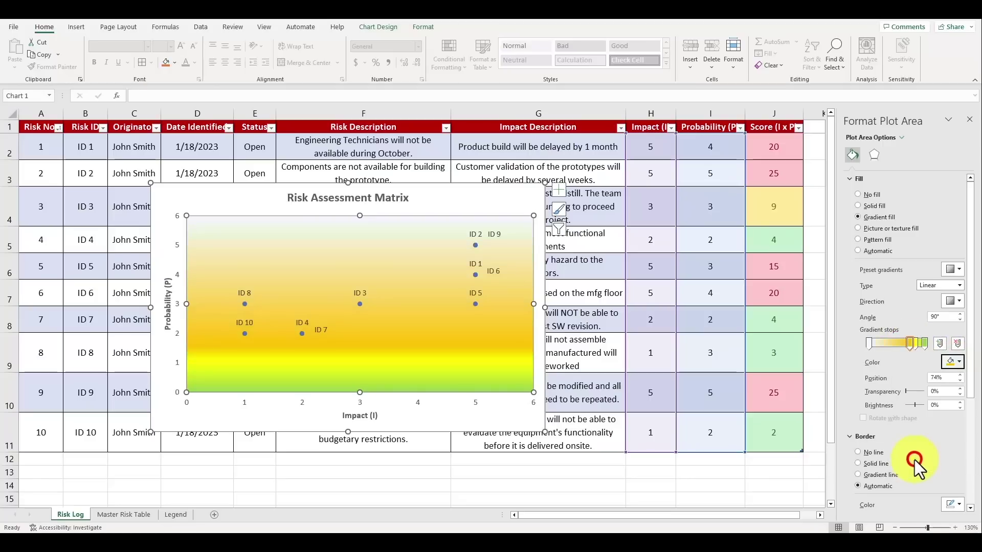
{"action": "left_click", "coordinate": [869, 342]}
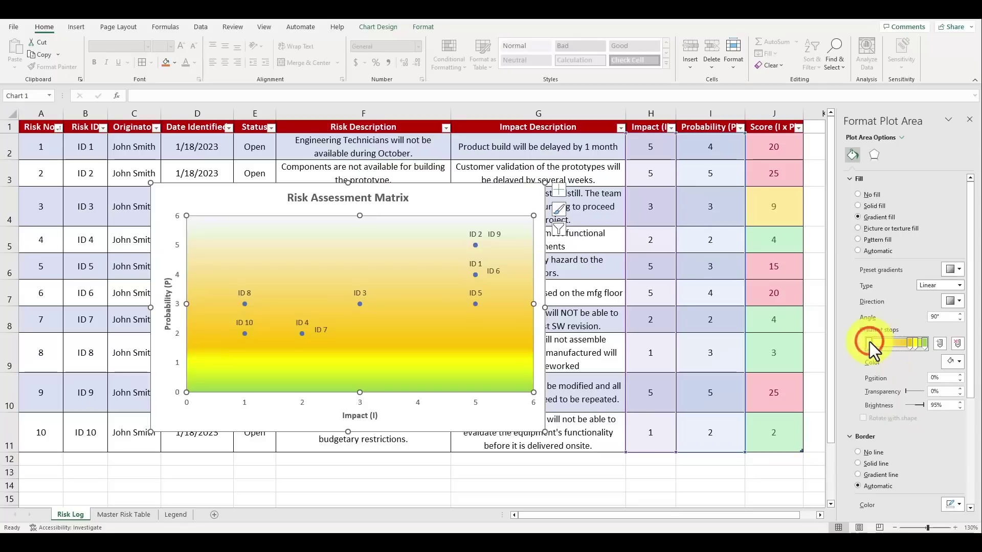
{"action": "left_click", "coordinate": [954, 361]}
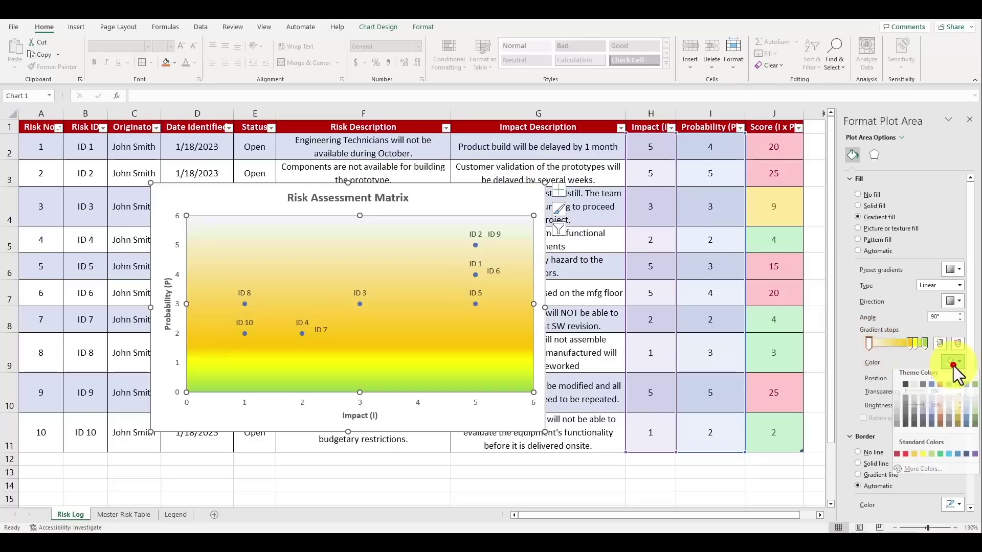
{"action": "left_click", "coordinate": [895, 460]}
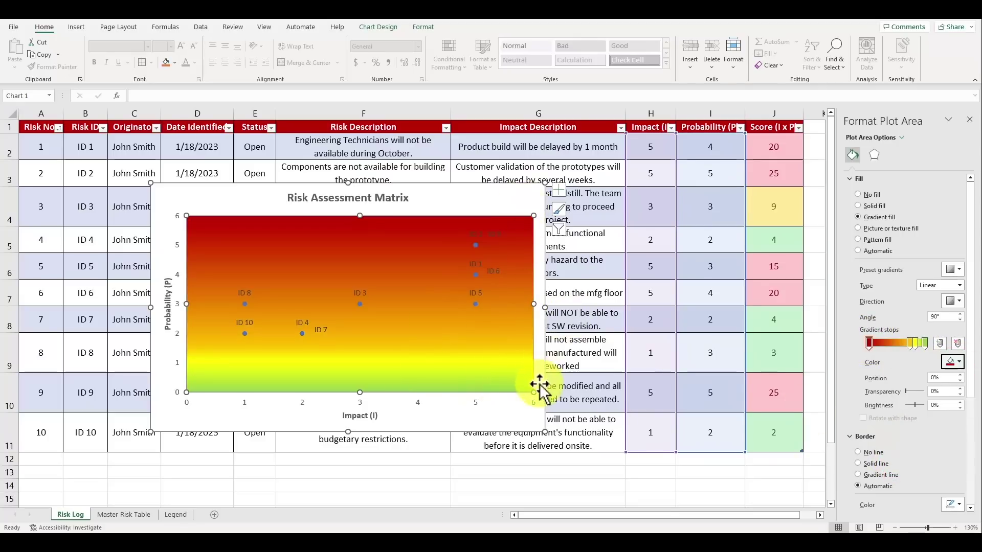
{"action": "left_click", "coordinate": [519, 191]}
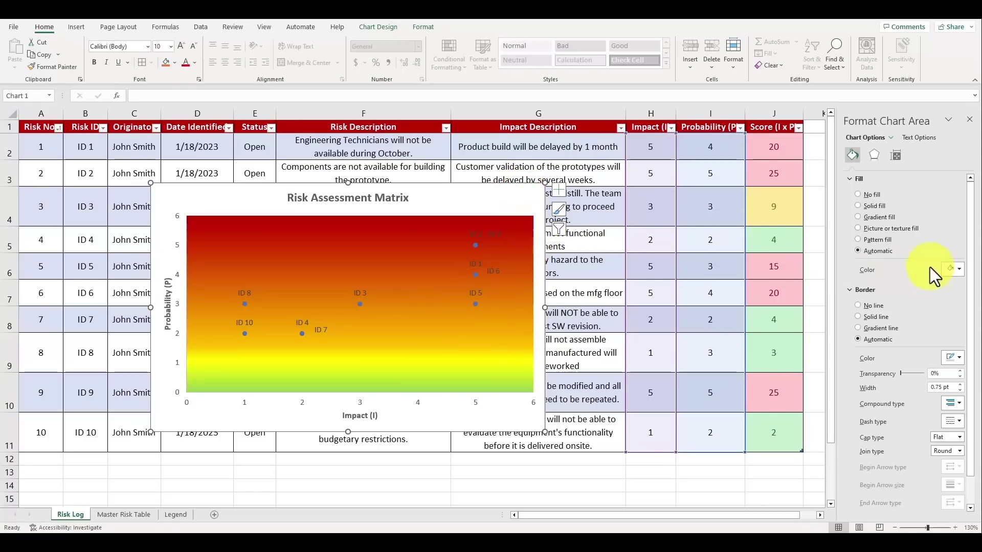
Turn the plot area gradient diagonal toward top-right and widen the green lower-left corner
{"action": "left_click", "coordinate": [508, 220]}
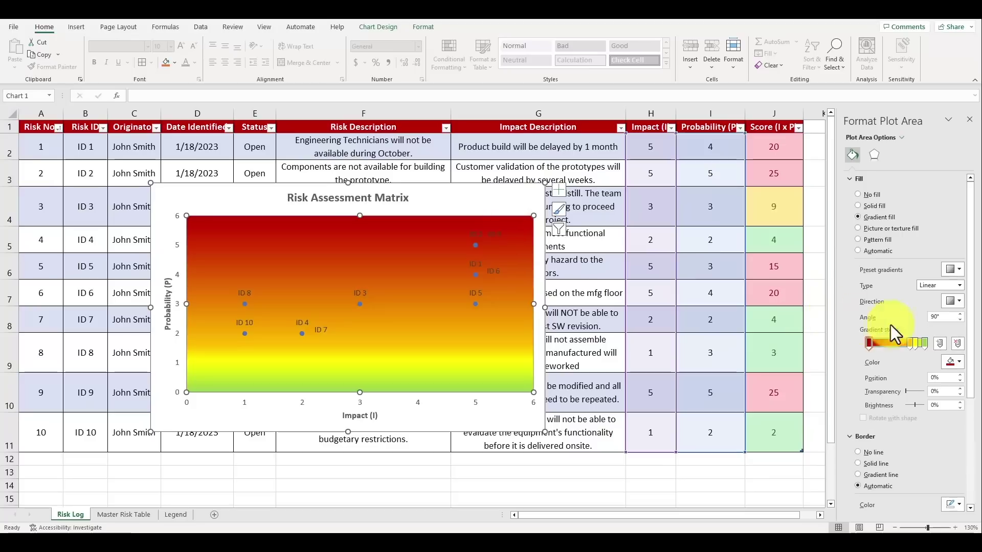
{"action": "left_click", "coordinate": [959, 301]}
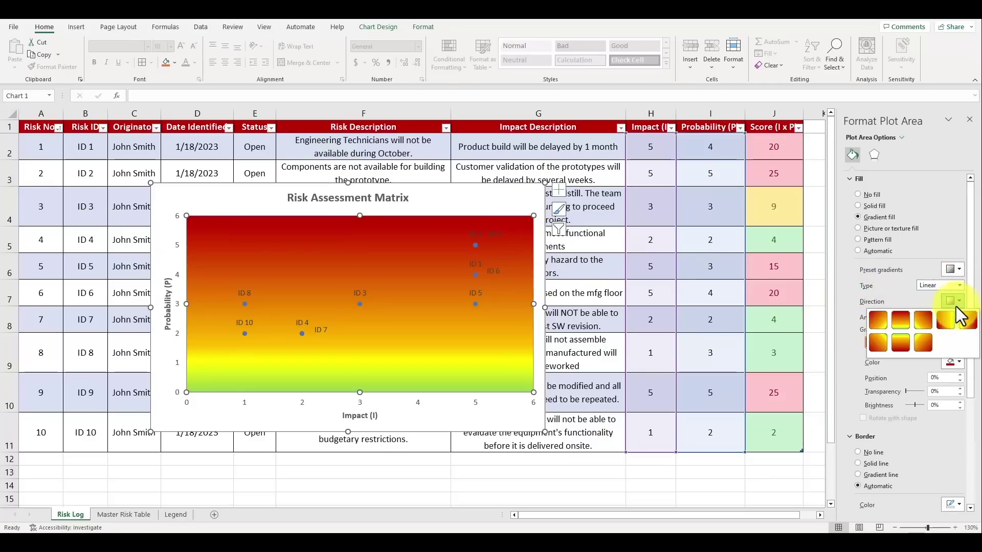
{"action": "left_click", "coordinate": [928, 324]}
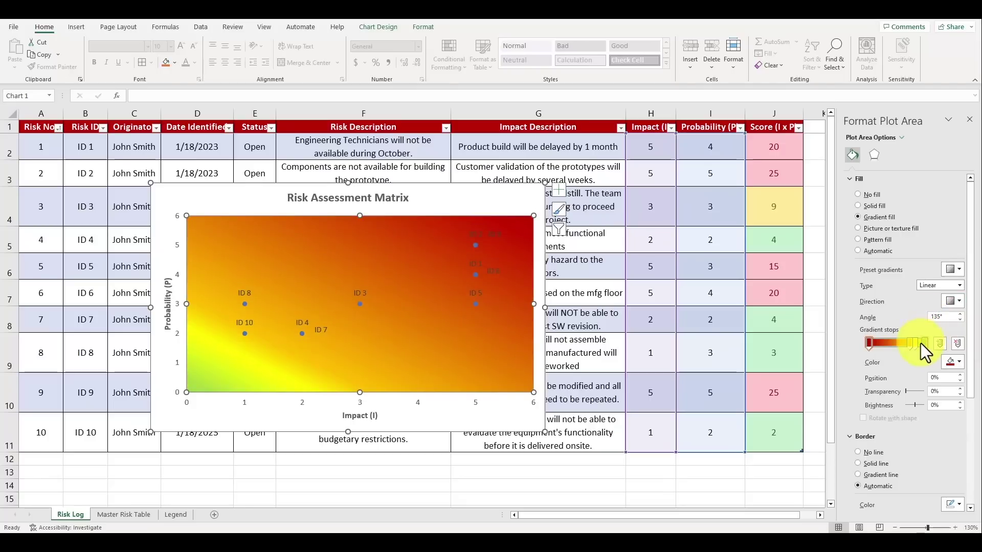
{"action": "left_click_drag", "start_coordinate": [918, 344], "coordinate": [877, 345]}
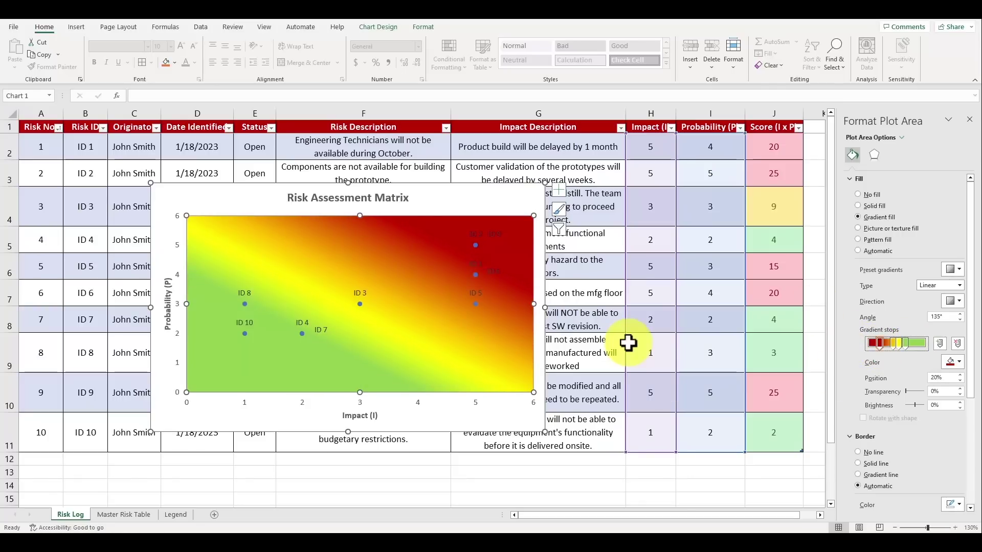
Give the risk point markers a solid black fill
{"action": "left_click", "coordinate": [635, 258]}
{"action": "left_click", "coordinate": [467, 202]}
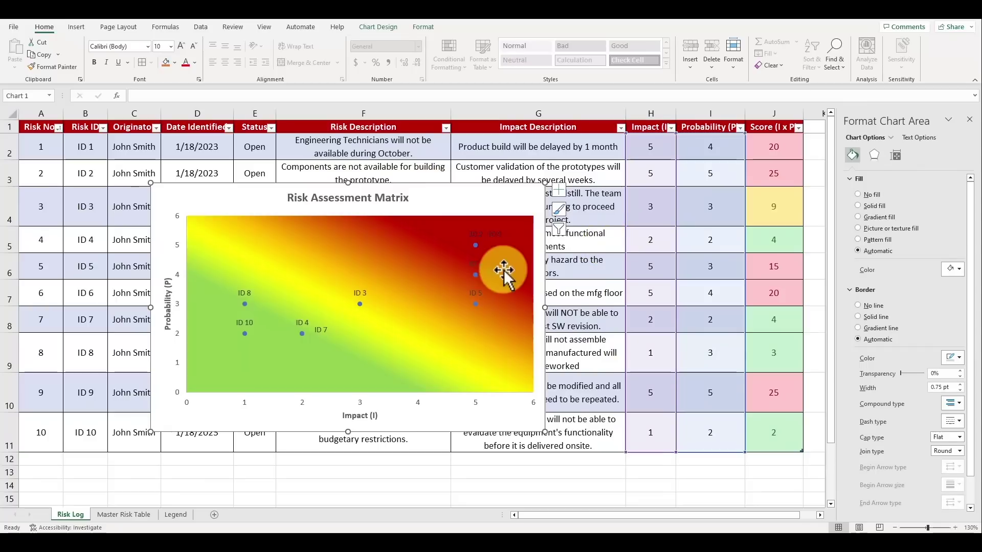
{"action": "left_click", "coordinate": [495, 233]}
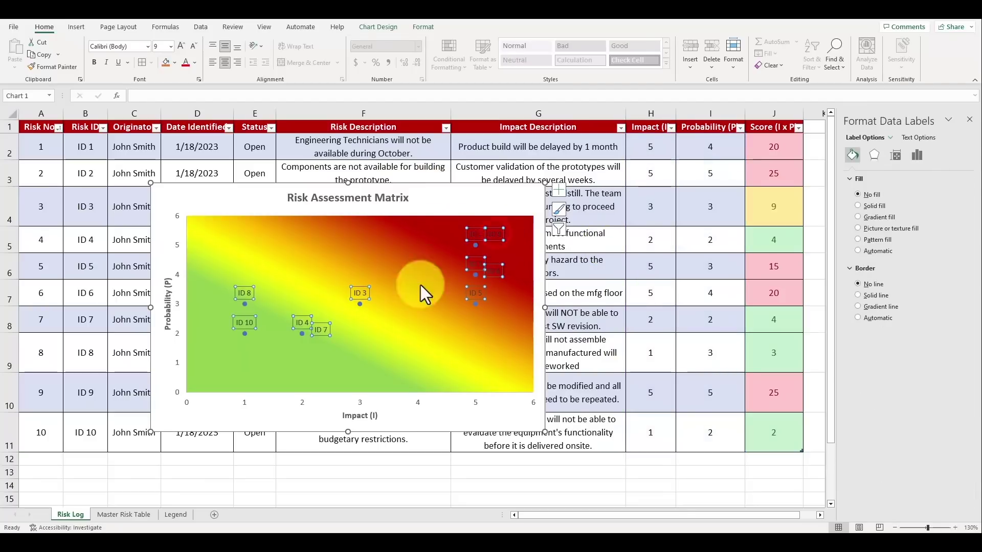
{"action": "left_click", "coordinate": [595, 318]}
{"action": "left_click", "coordinate": [360, 305]}
{"action": "right_click", "coordinate": [359, 304]}
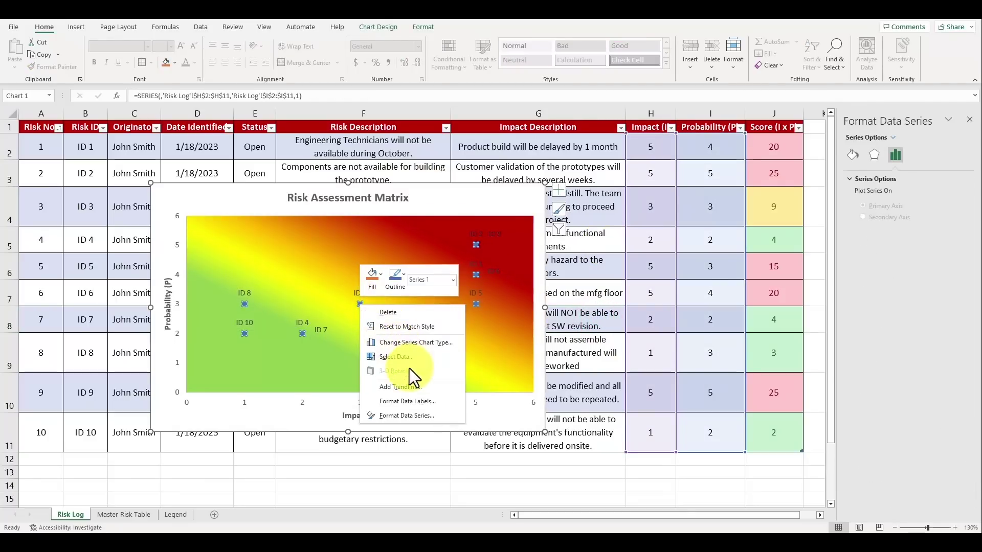
{"action": "left_click", "coordinate": [441, 414]}
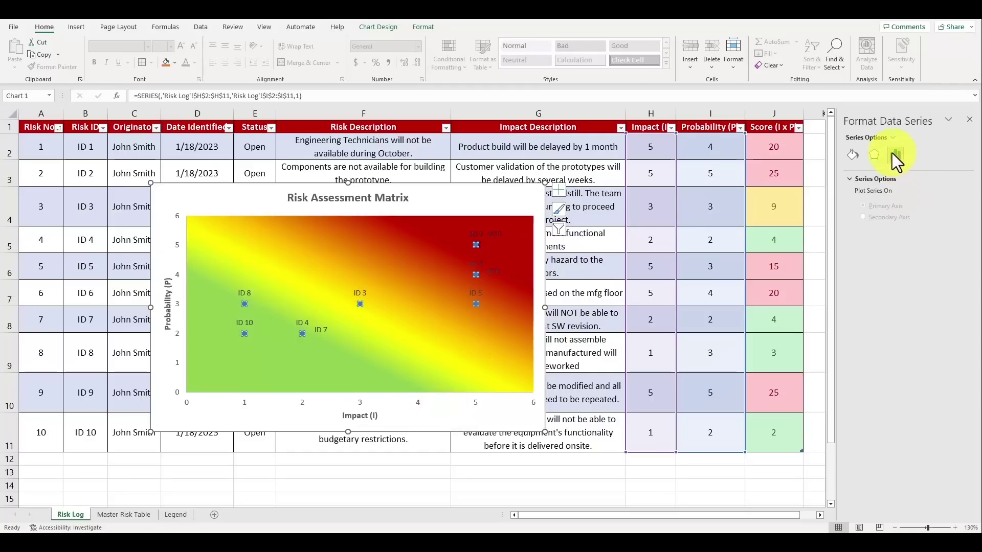
{"action": "left_click", "coordinate": [852, 155]}
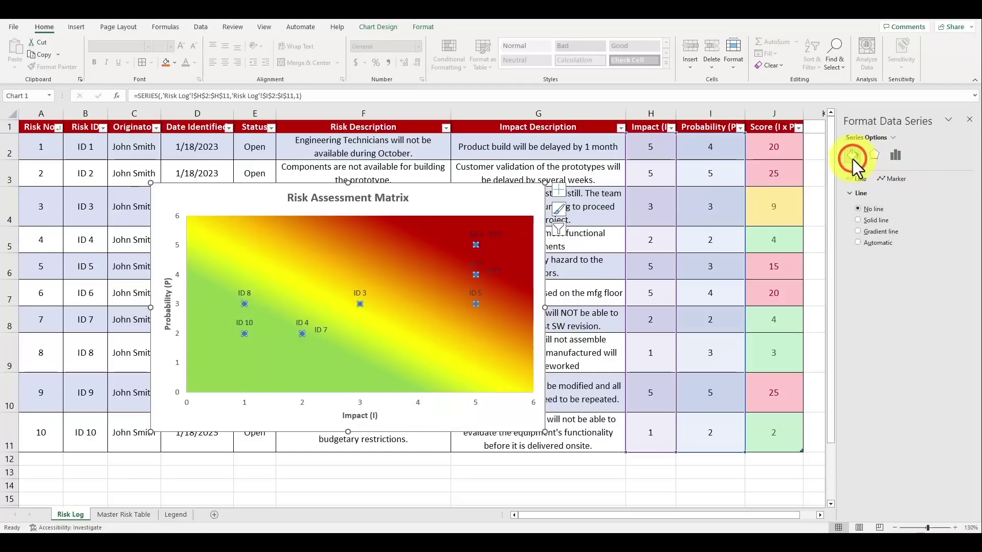
{"action": "left_click", "coordinate": [891, 179]}
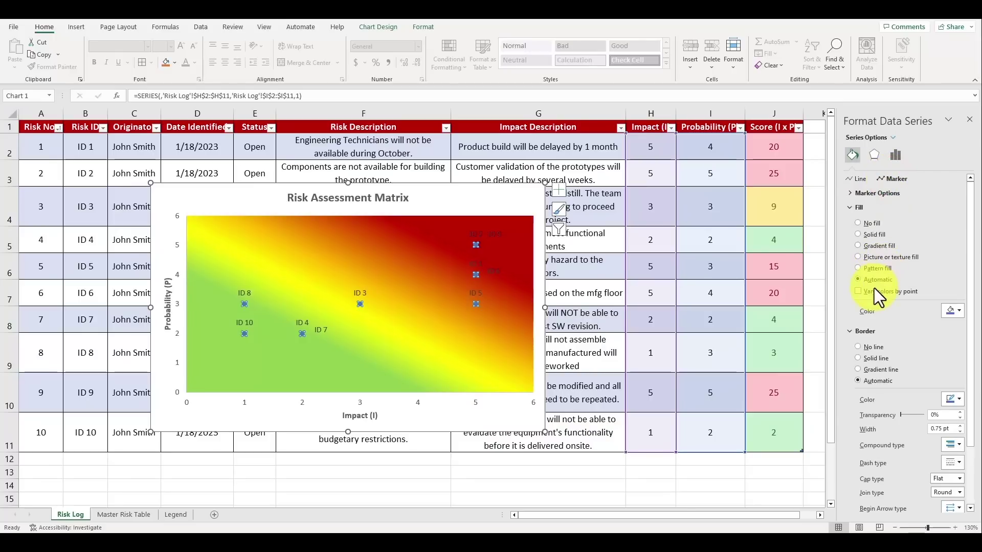
{"action": "left_click", "coordinate": [858, 235]}
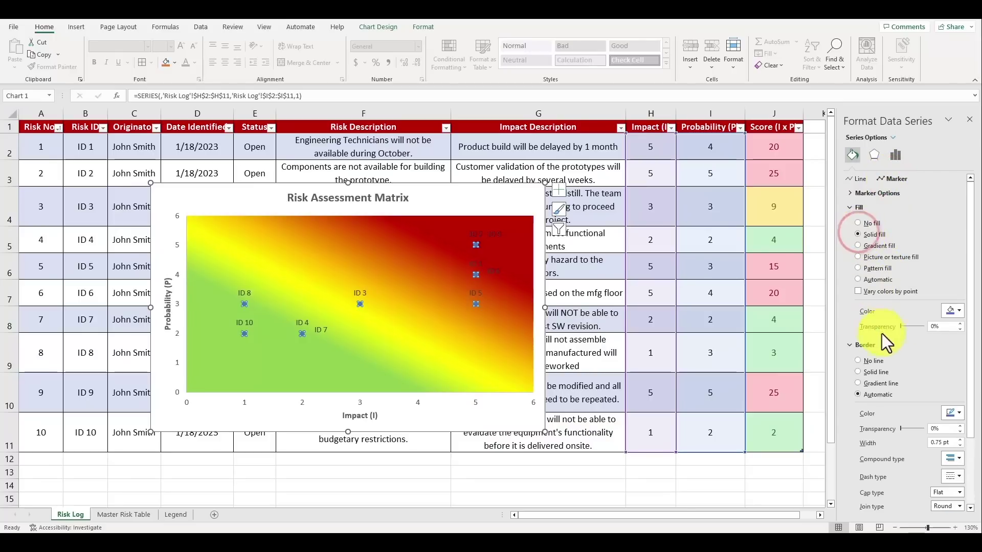
{"action": "left_click", "coordinate": [956, 310]}
{"action": "left_click", "coordinate": [906, 337]}
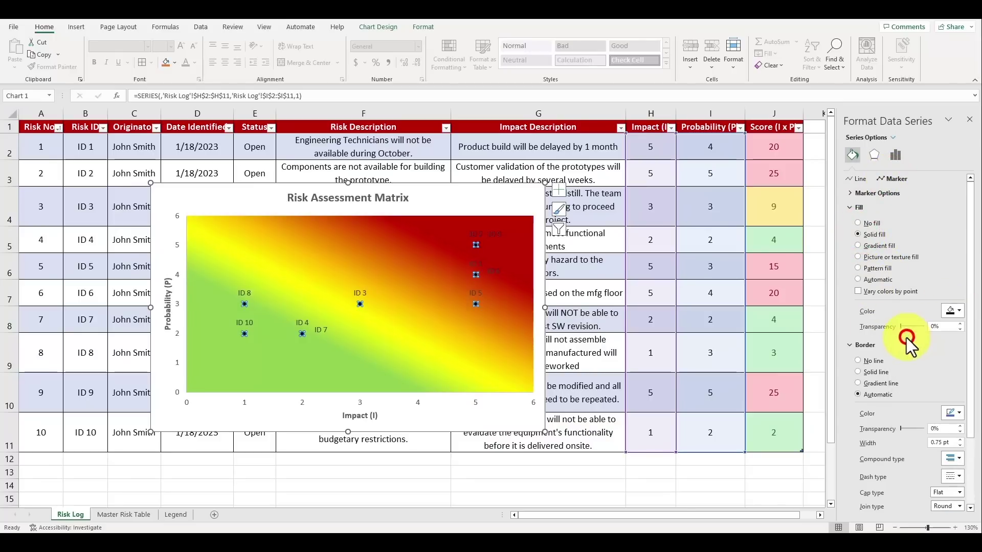
Give the markers a solid border line 2.5 pt wide
{"action": "left_click", "coordinate": [858, 372]}
{"action": "left_click", "coordinate": [952, 413]}
{"action": "left_click", "coordinate": [906, 439]}
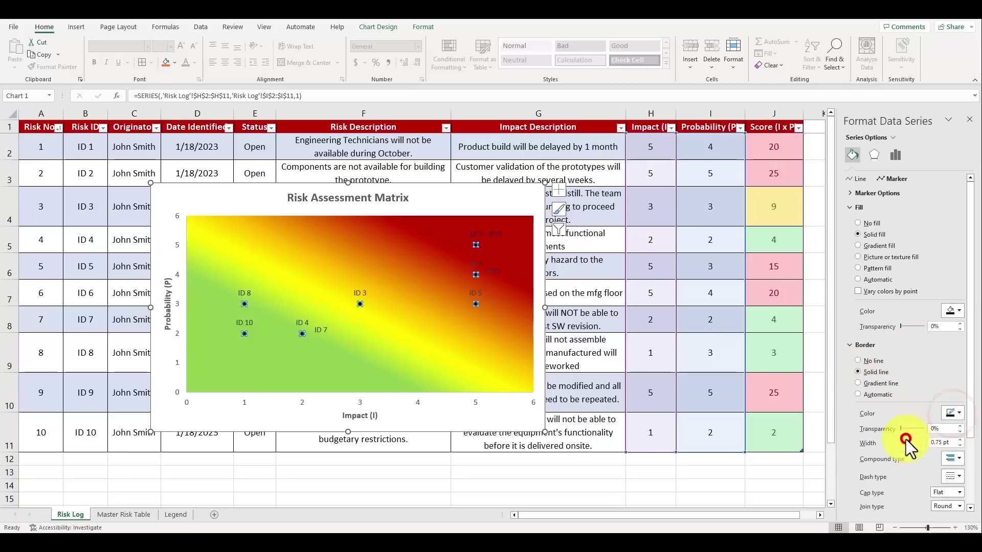
{"action": "double_click", "coordinate": [941, 442]}
{"action": "type", "text": "2"}
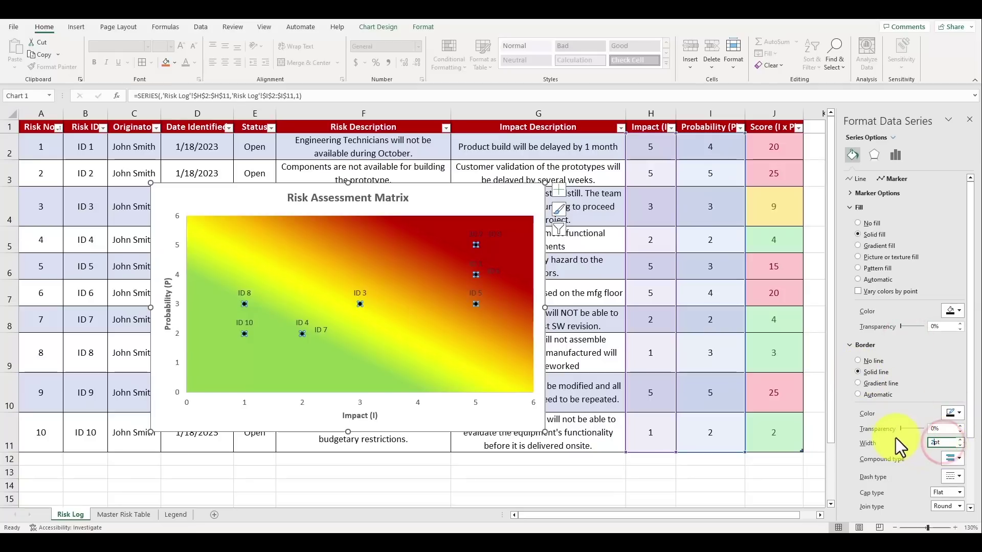
{"action": "type", "text": ".5"}
{"action": "left_click", "coordinate": [662, 378]}
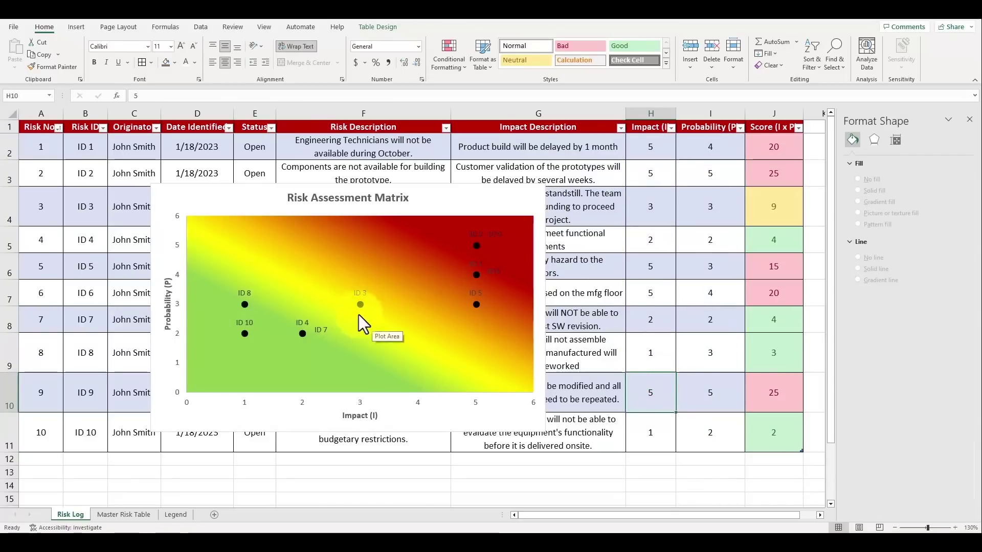
Fill the Risk ID label boxes solid white at 25% transparency
{"action": "left_click", "coordinate": [361, 294]}
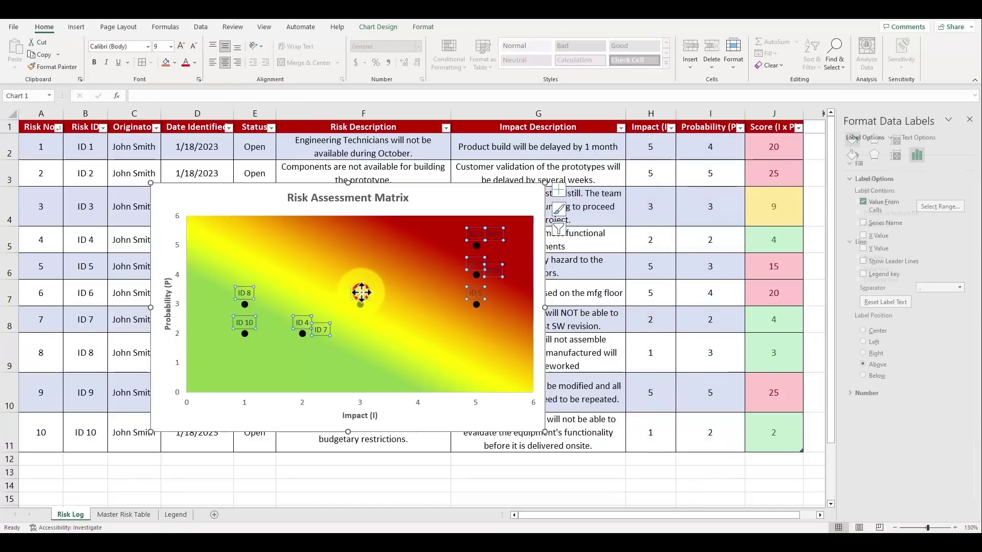
{"action": "right_click", "coordinate": [362, 294]}
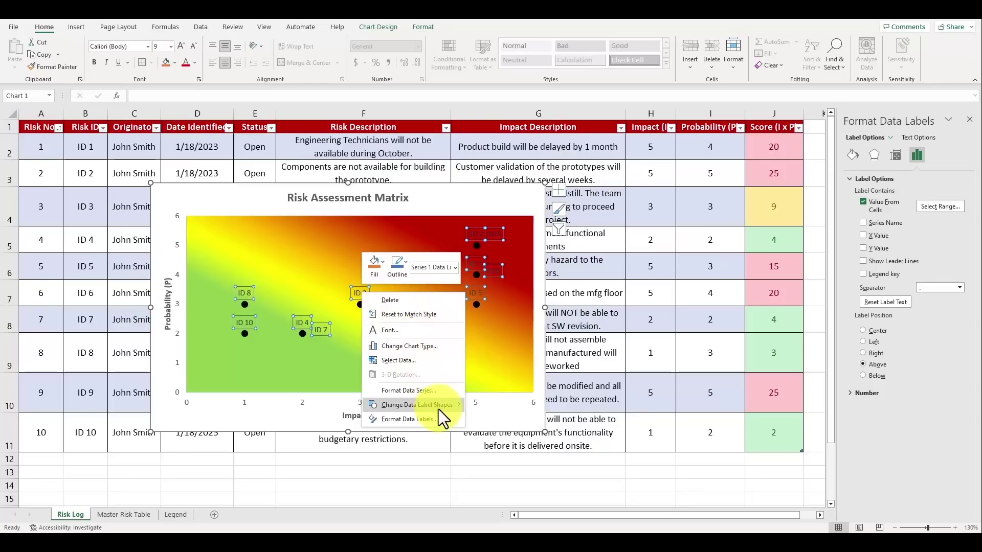
{"action": "left_click", "coordinate": [432, 422]}
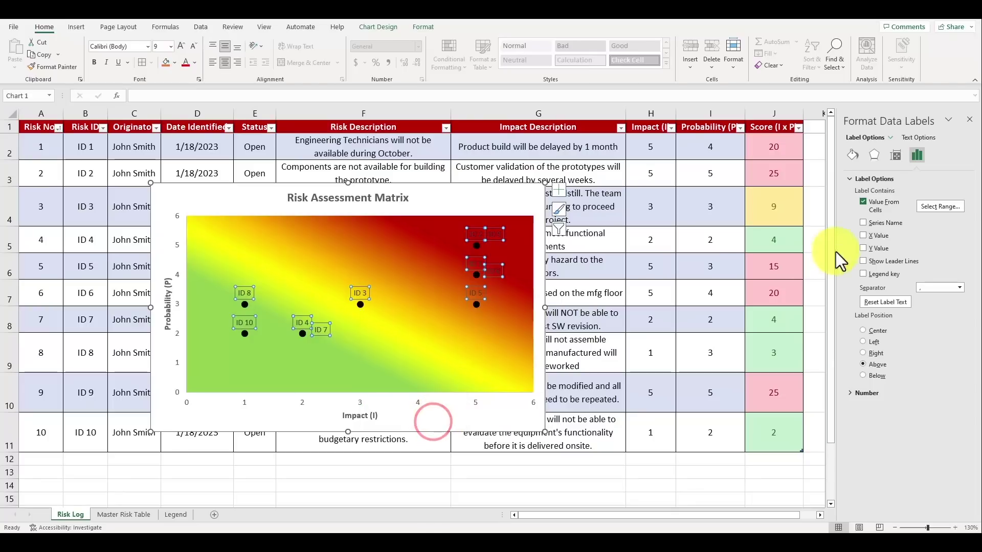
{"action": "left_click", "coordinate": [852, 155]}
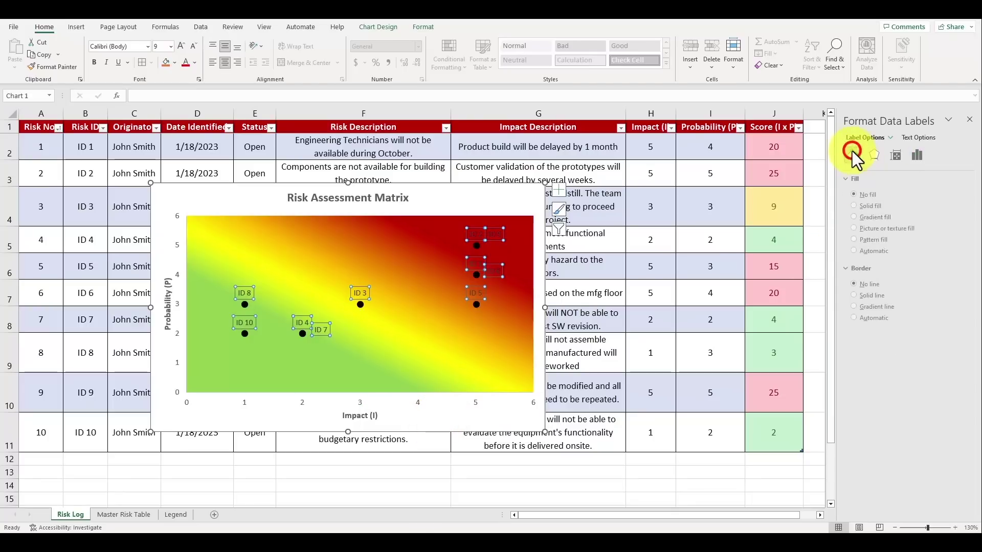
{"action": "left_click", "coordinate": [859, 205]}
{"action": "left_click", "coordinate": [959, 268]}
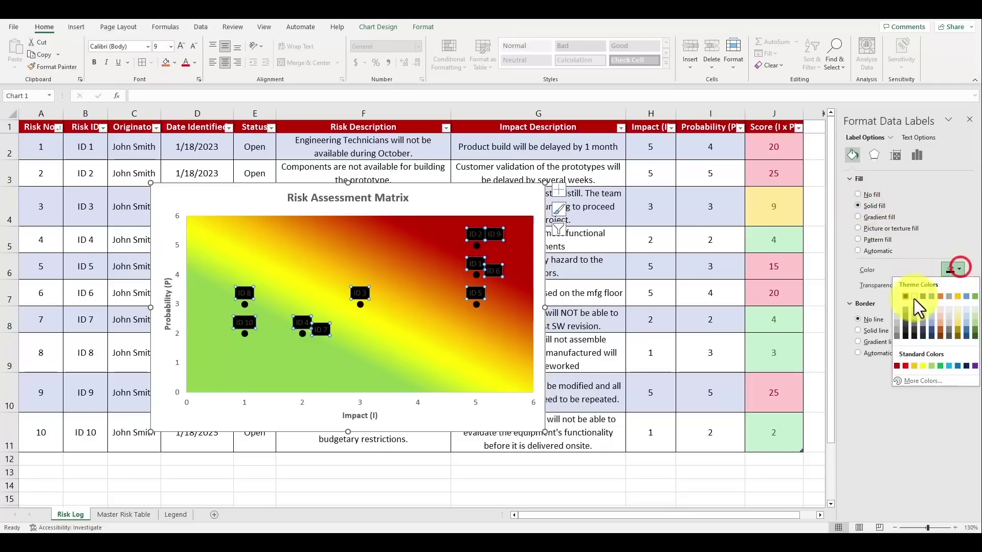
{"action": "left_click", "coordinate": [902, 296]}
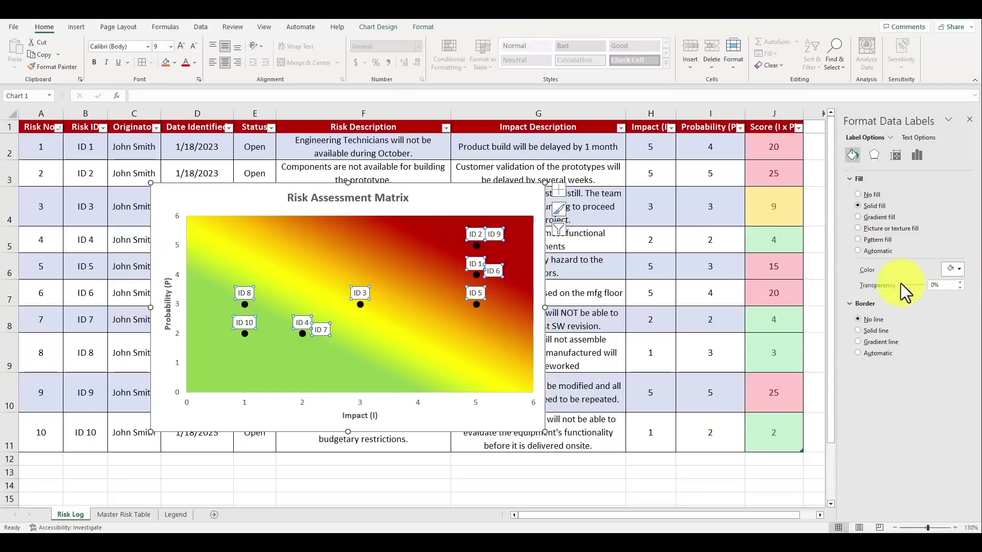
{"action": "left_click_drag", "start_coordinate": [940, 285], "coordinate": [918, 285]}
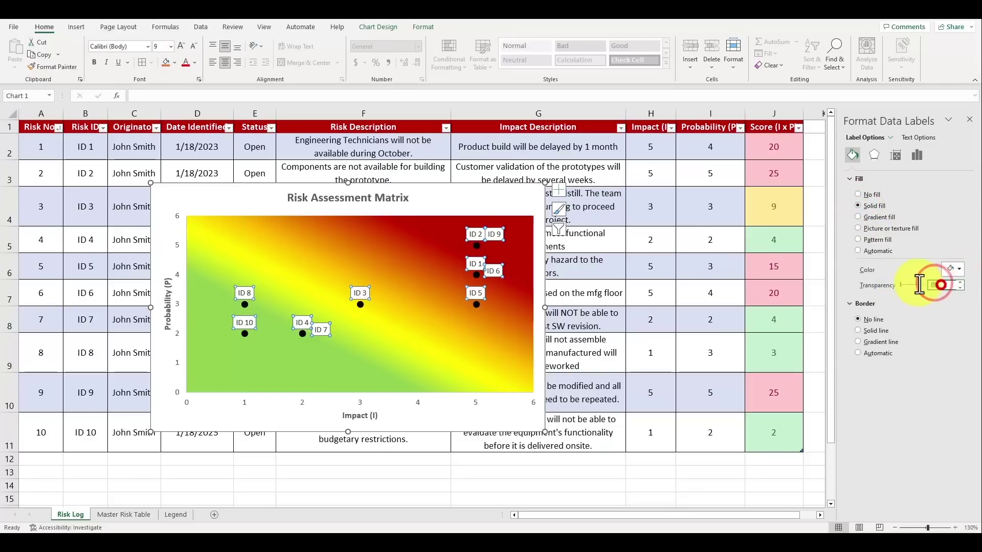
{"action": "type", "text": "25"}
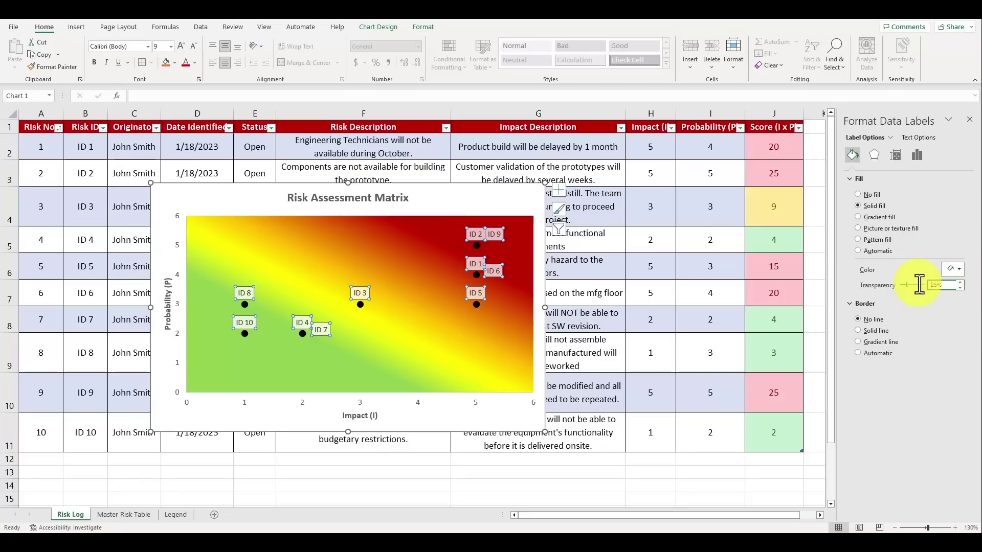
{"action": "left_click", "coordinate": [642, 278]}
Move the ID 9 label right off ID 2 and nudge ID 7 off ID 4
{"action": "left_click", "coordinate": [504, 272]}
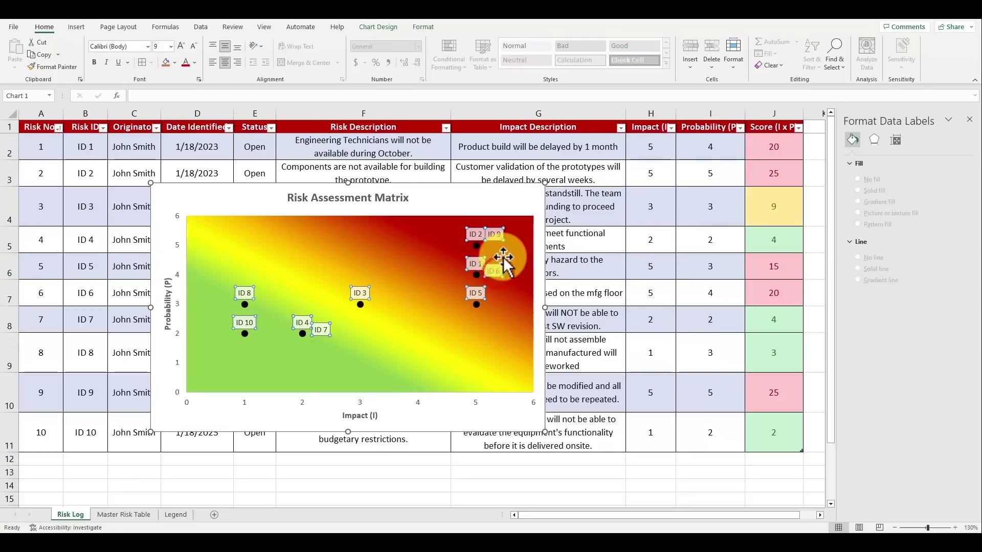
{"action": "left_click", "coordinate": [505, 234]}
{"action": "left_click_drag", "start_coordinate": [507, 234], "coordinate": [516, 234]}
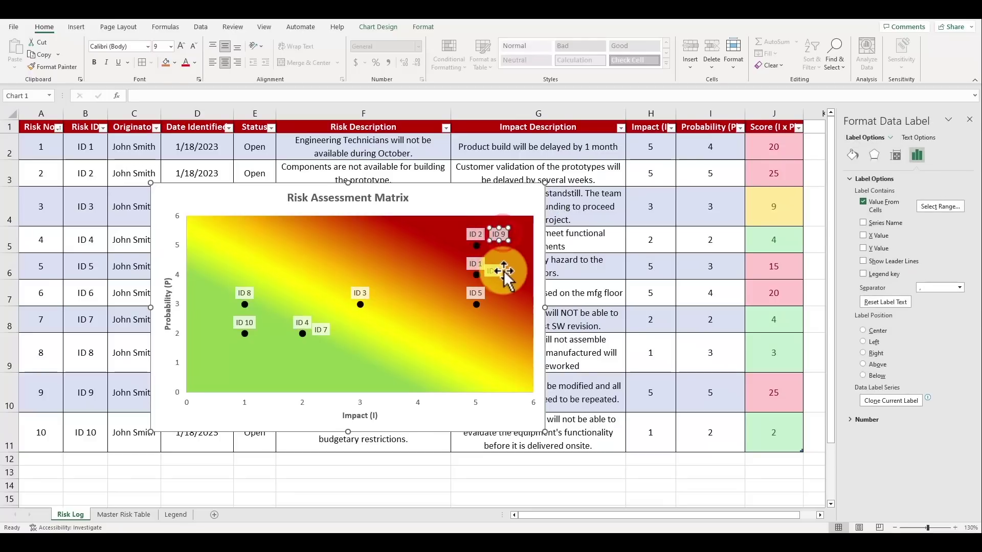
{"action": "left_click", "coordinate": [499, 272]}
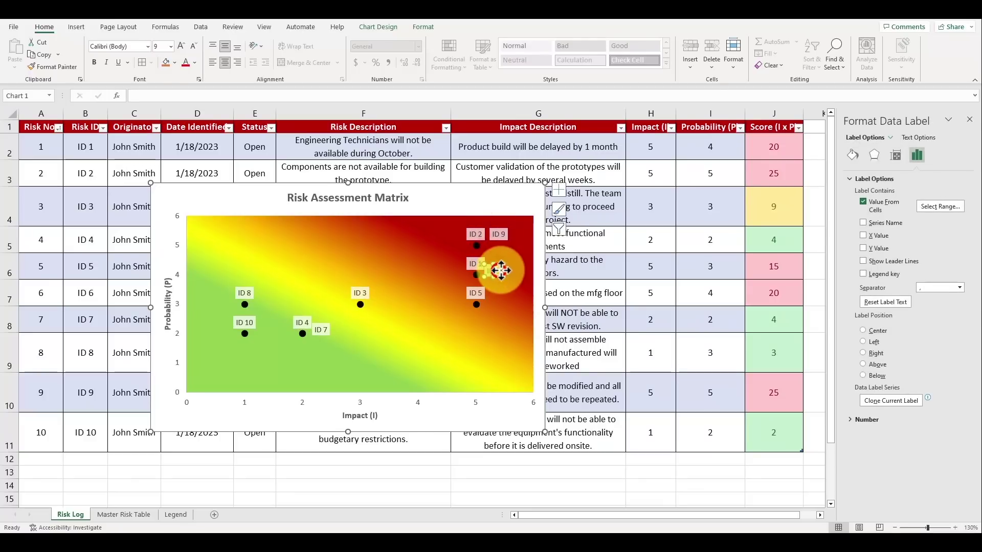
{"action": "left_click", "coordinate": [326, 332]}
{"action": "left_click_drag", "start_coordinate": [333, 335], "coordinate": [337, 340]}
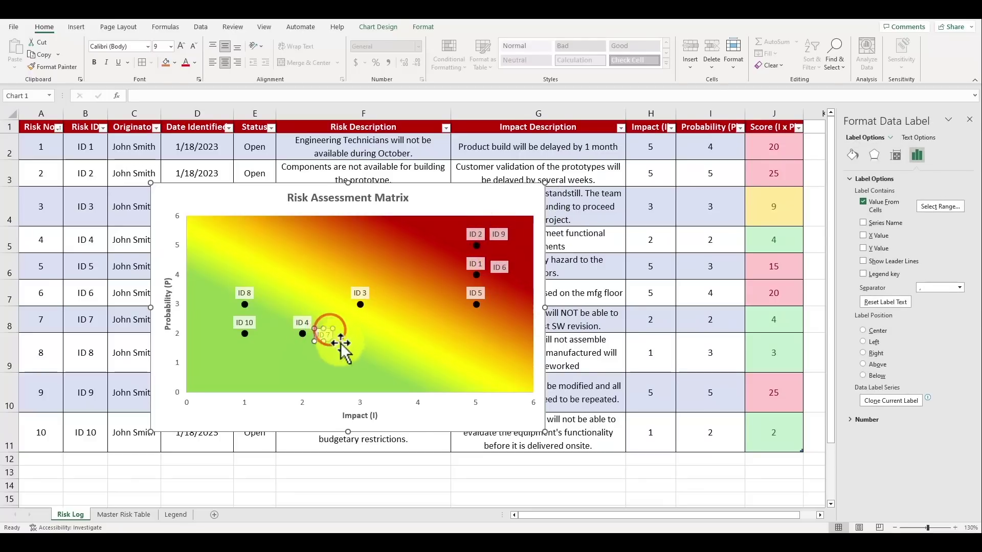
Drag the chart's corner handle outward to make the matrix larger
{"action": "left_click", "coordinate": [580, 215]}
{"action": "left_click", "coordinate": [527, 364]}
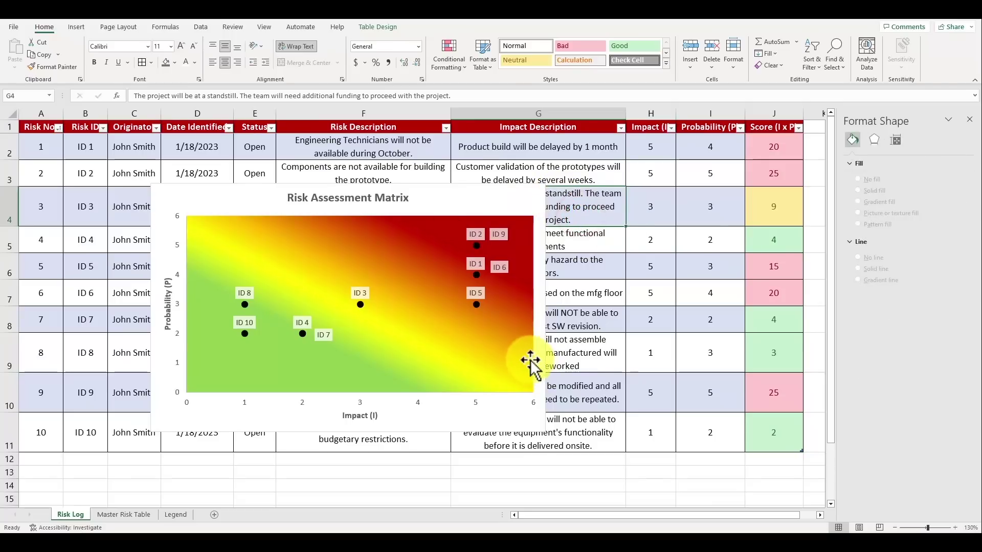
{"action": "left_click_drag", "start_coordinate": [542, 429], "coordinate": [591, 466]}
{"action": "left_click", "coordinate": [685, 404]}
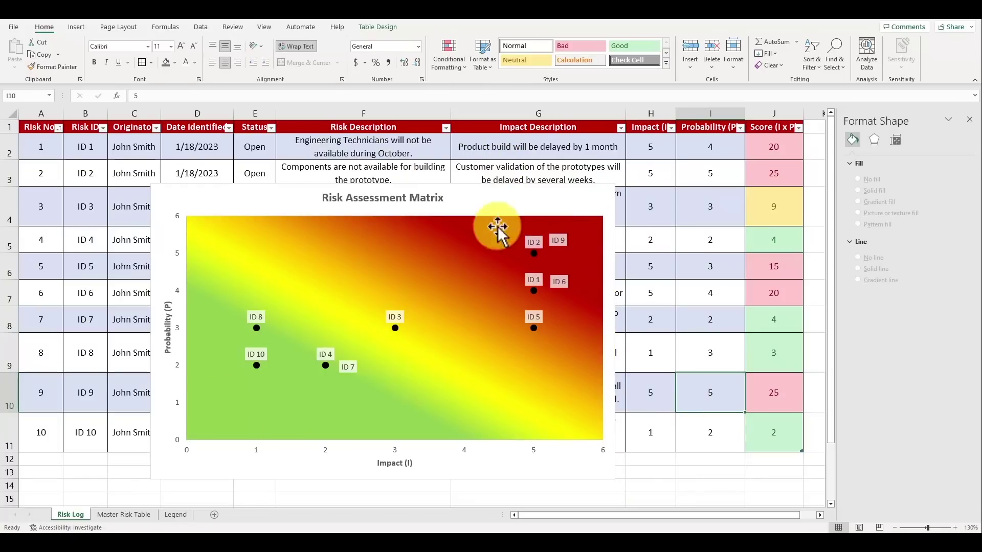
{"action": "left_click", "coordinate": [634, 278]}
{"action": "left_click", "coordinate": [623, 209]}
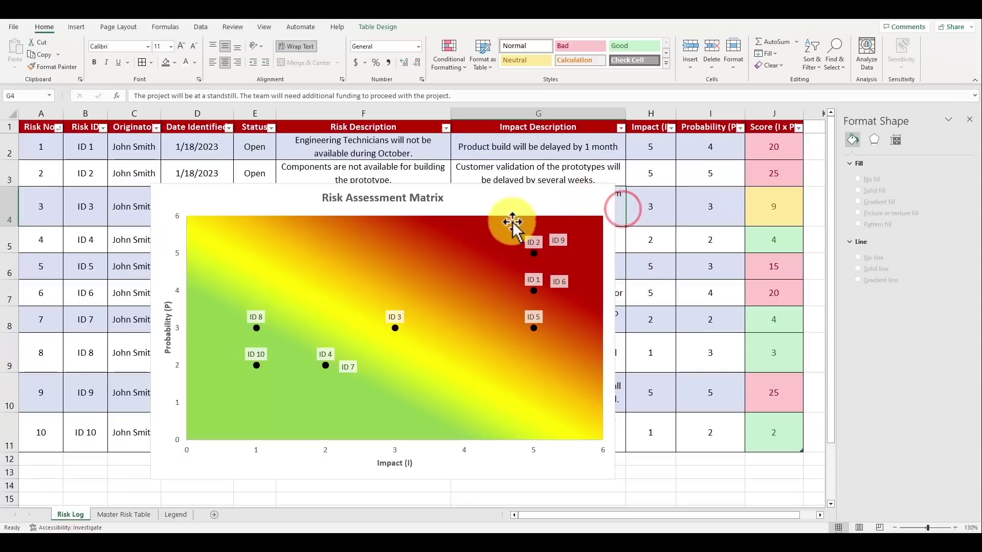
{"action": "left_click", "coordinate": [397, 194]}
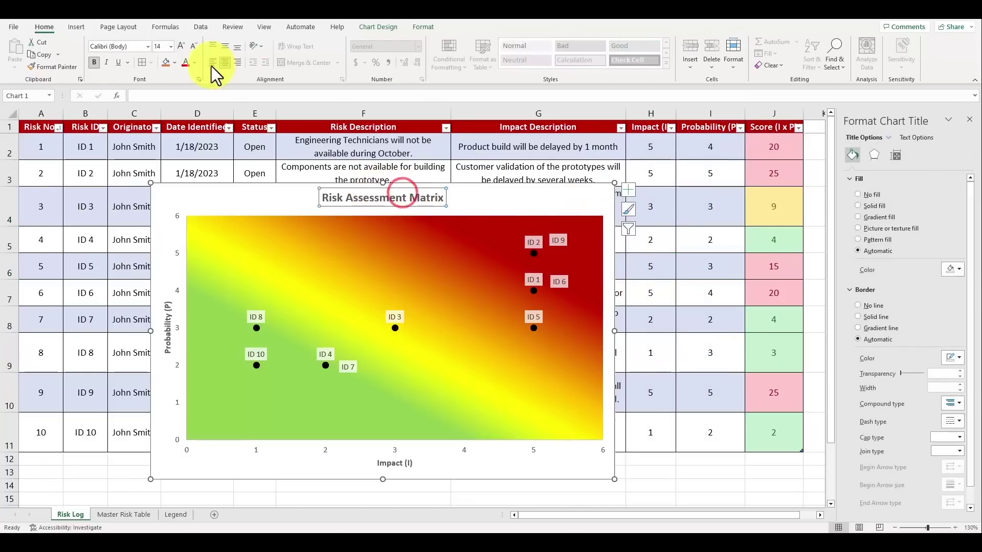
Raise the chart title to 18 pt and increase the Probability (P) axis title font
{"action": "left_click", "coordinate": [181, 45]}
{"action": "left_click", "coordinate": [181, 45]}
{"action": "left_click", "coordinate": [168, 339]}
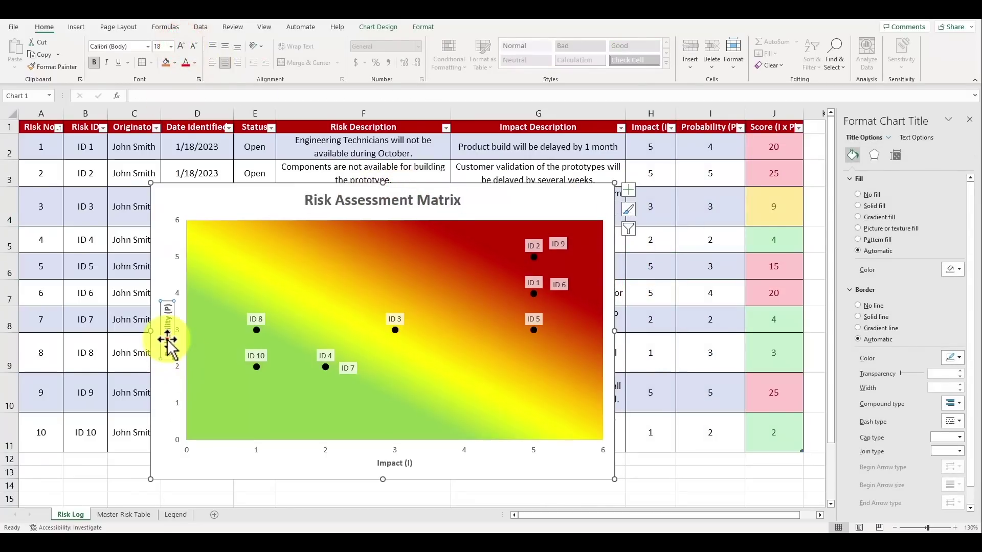
{"action": "left_click", "coordinate": [182, 45]}
{"action": "scroll", "coordinate": [404, 162], "scroll_direction": "down", "scroll_amount": 1}
{"action": "left_click", "coordinate": [403, 162]}
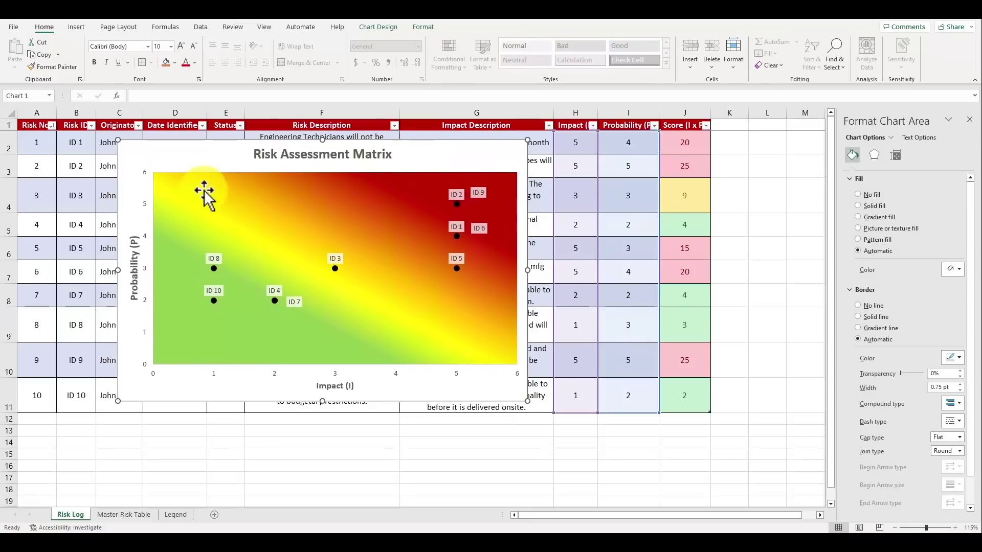
{"action": "left_click", "coordinate": [48, 419]}
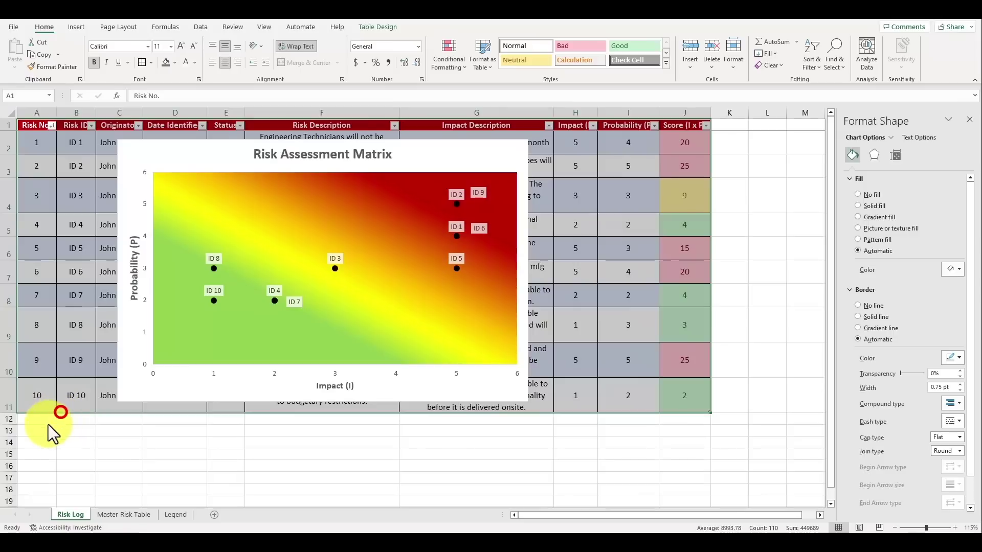
Start row 12 with risk number 11 and copy the originator from the row above
{"action": "type", "text": "11"}
{"action": "key", "text": "Tab"}
{"action": "key", "text": "Tab"}
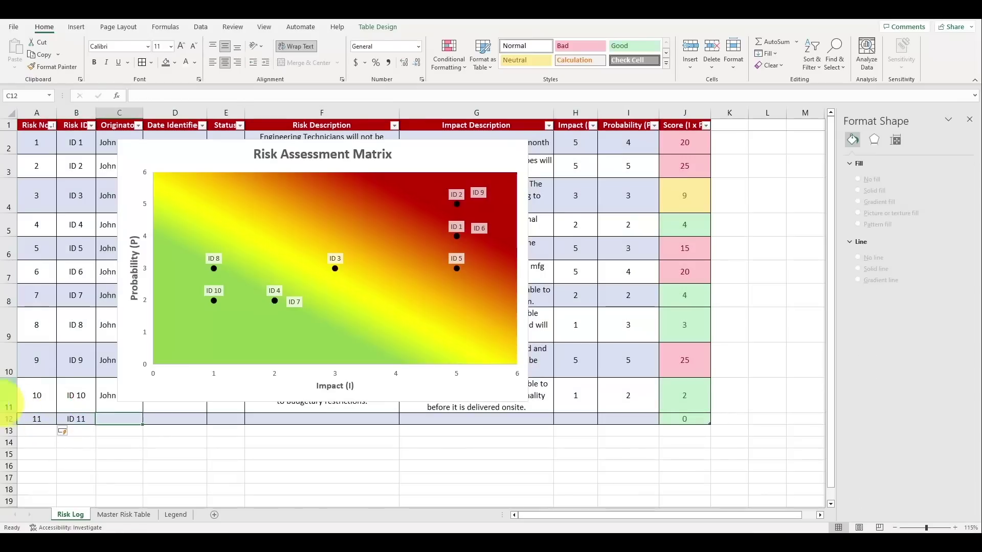
{"action": "key", "text": "ctrl+c"}
{"action": "left_click", "coordinate": [110, 418]}
{"action": "key", "text": "ctrl+v"}
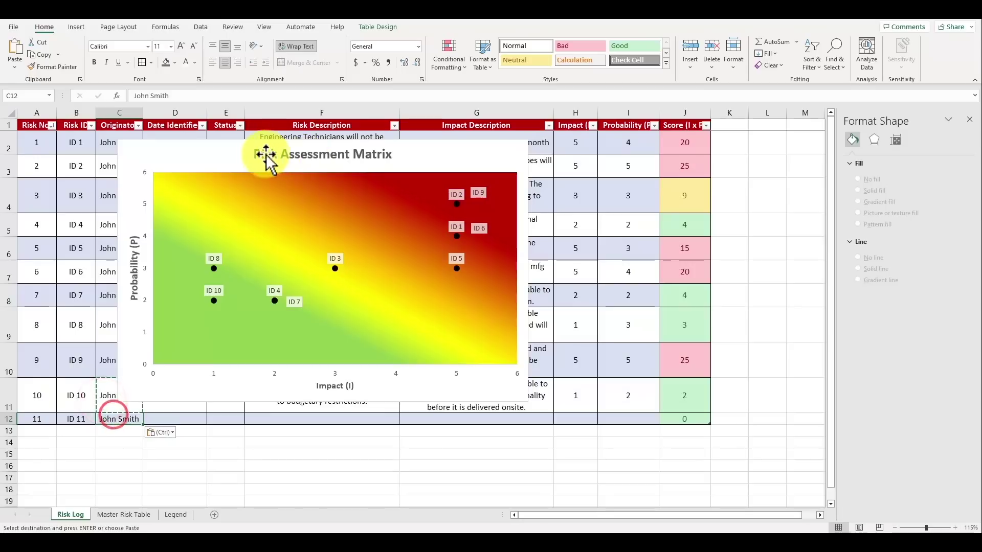
{"action": "left_click_drag", "start_coordinate": [246, 153], "coordinate": [188, 136]}
{"action": "left_click", "coordinate": [680, 412]}
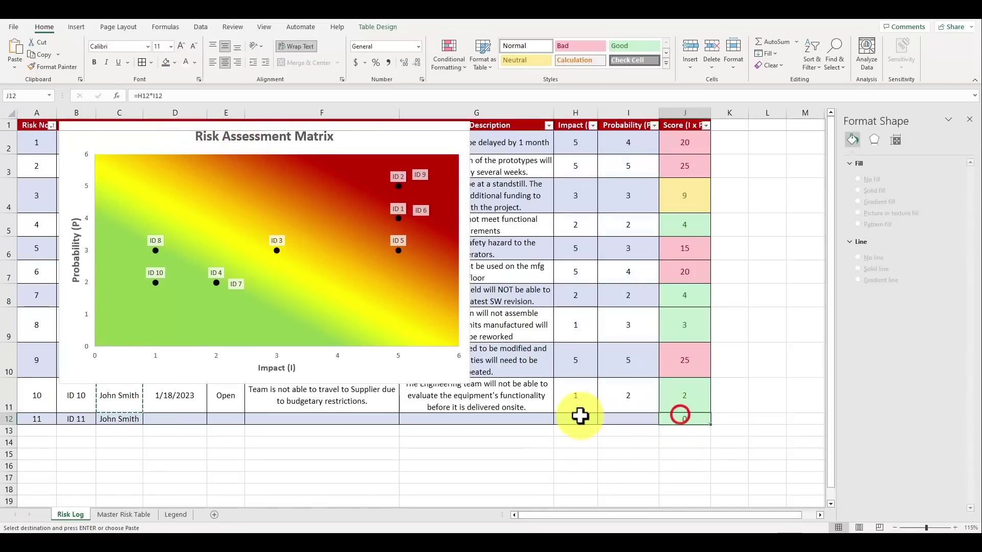
Enter impact 4 and probability 2 for risk 11, plotting ID 11 on the chart
{"action": "left_click", "coordinate": [578, 416]}
{"action": "type", "text": "4"}
{"action": "key", "text": "Right"}
{"action": "type", "text": "2"}
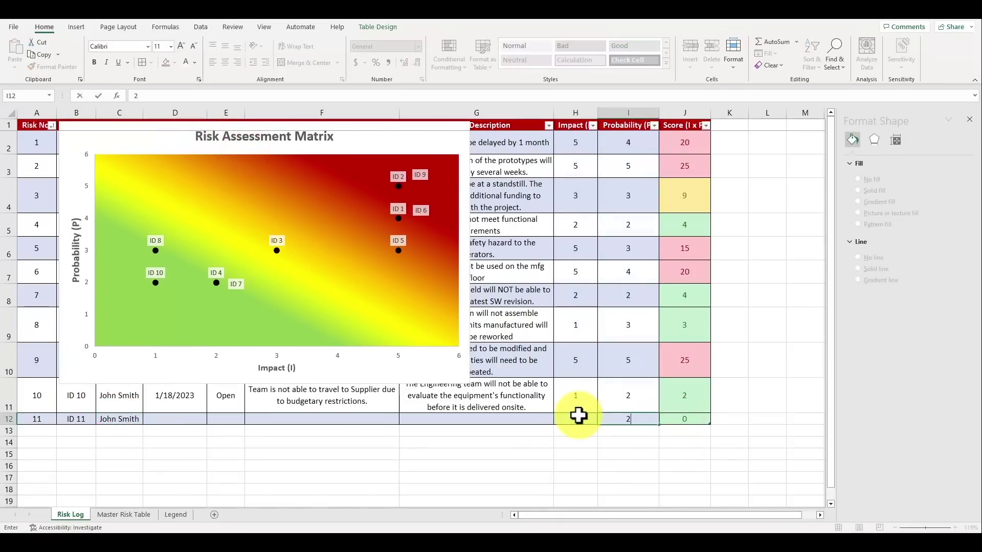
{"action": "key", "text": "Return"}
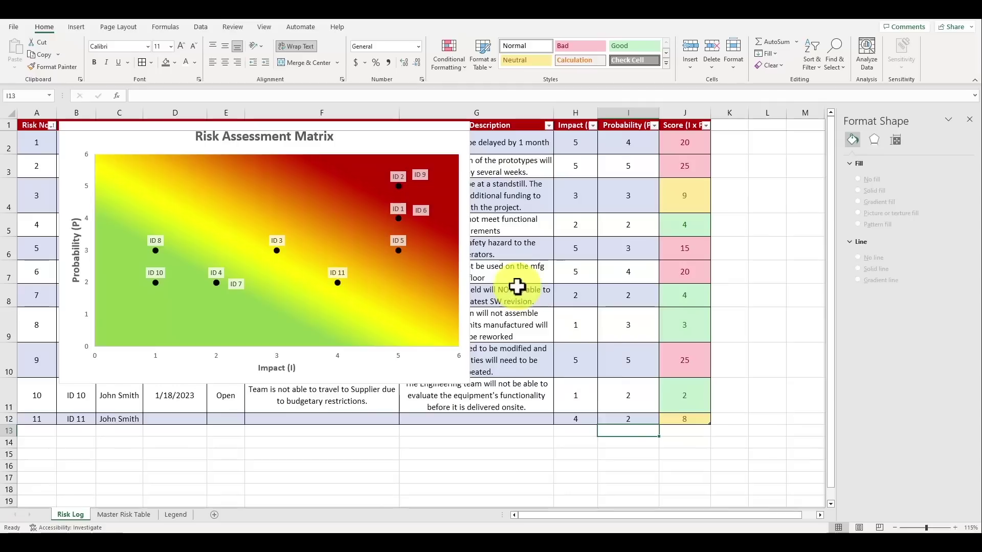
{"action": "left_click", "coordinate": [338, 275]}
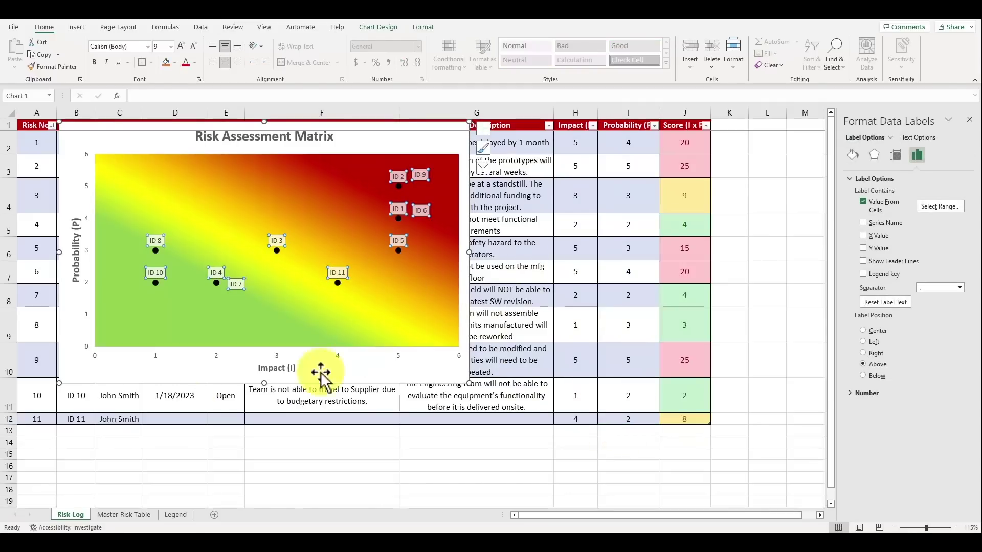
{"action": "left_click", "coordinate": [225, 420]}
{"action": "left_click", "coordinate": [344, 272]}
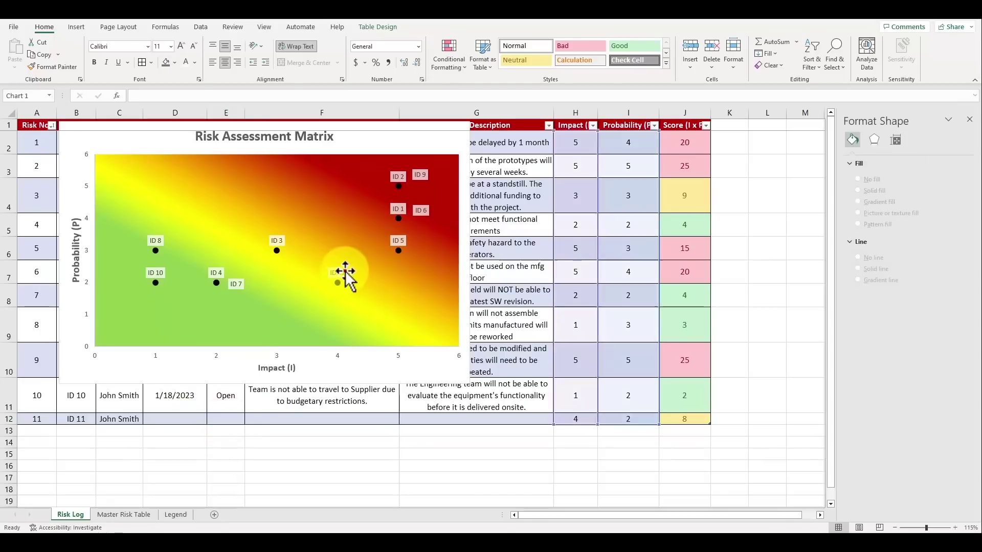
{"action": "left_click", "coordinate": [367, 145]}
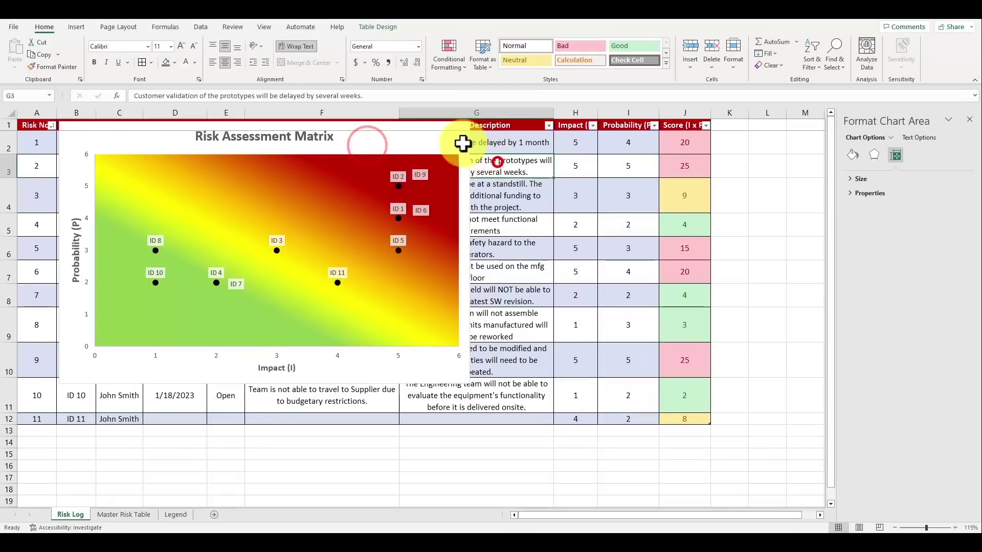
Move the risk matrix chart down and to the right, below the Risk Log table, keeping its original size
{"action": "left_click_drag", "start_coordinate": [460, 143], "coordinate": [511, 178]}
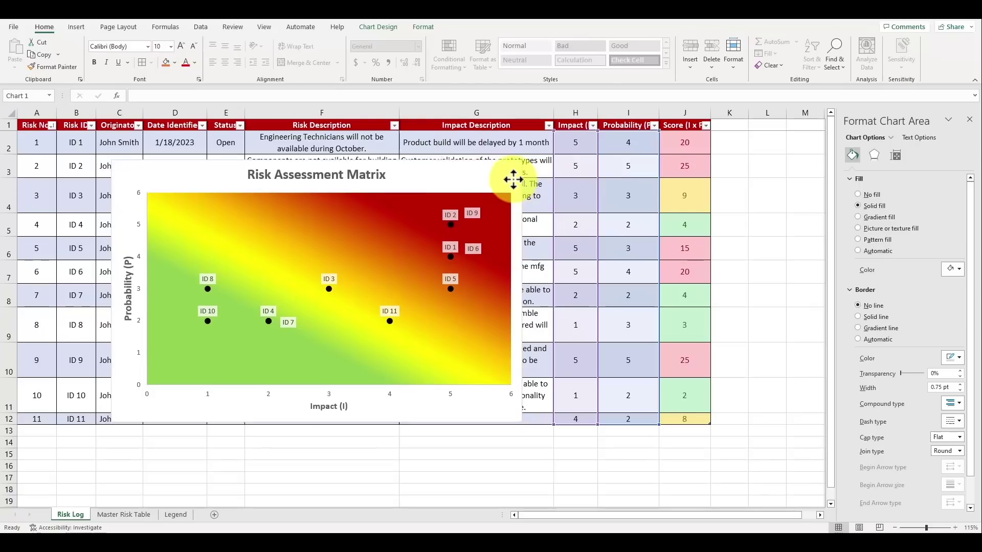
{"action": "left_click_drag", "start_coordinate": [522, 417], "coordinate": [627, 483]}
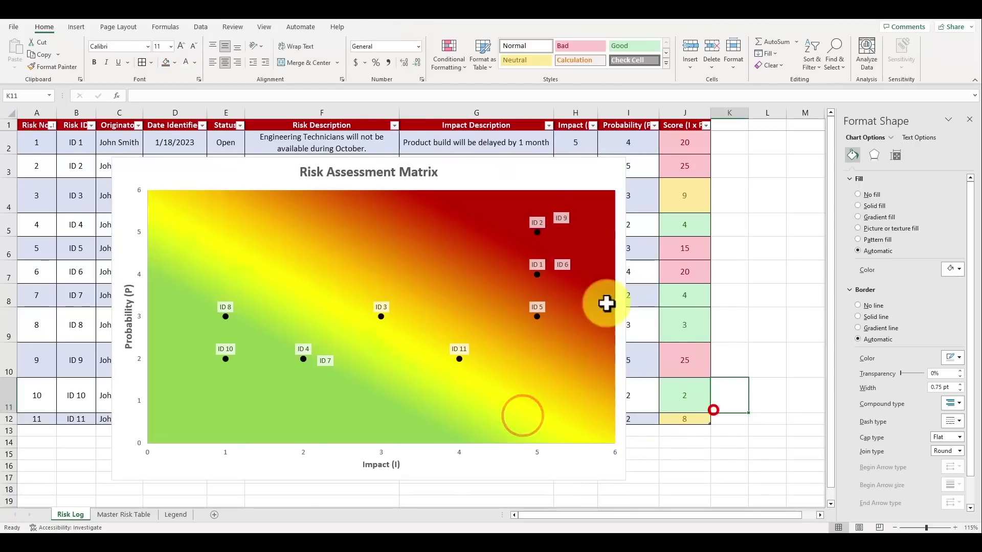
{"action": "key", "text": "ctrl+z"}
{"action": "left_click", "coordinate": [603, 224]}
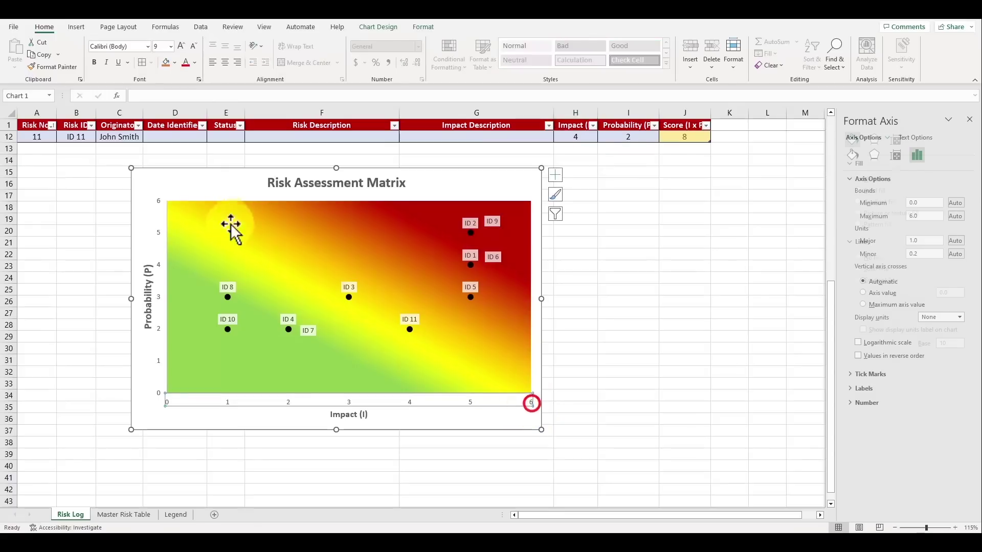
Enlarge the font of the Probability and Impact axis numbers (0–6) with repeated Increase Font Size
{"action": "left_click", "coordinate": [162, 199]}
{"action": "left_click", "coordinate": [162, 200]}
{"action": "left_click", "coordinate": [182, 45]}
{"action": "left_click", "coordinate": [182, 46]}
{"action": "left_click", "coordinate": [182, 46]}
{"action": "left_click", "coordinate": [182, 46]}
{"action": "left_click", "coordinate": [182, 45]}
{"action": "left_click", "coordinate": [182, 46]}
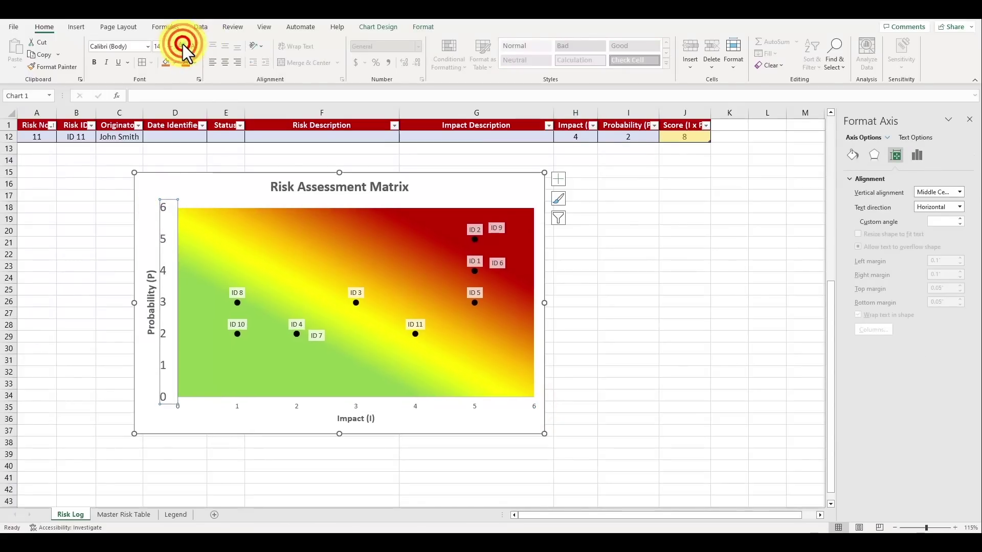
{"action": "left_click", "coordinate": [536, 407]}
{"action": "left_click", "coordinate": [182, 45]}
{"action": "left_click", "coordinate": [182, 46]}
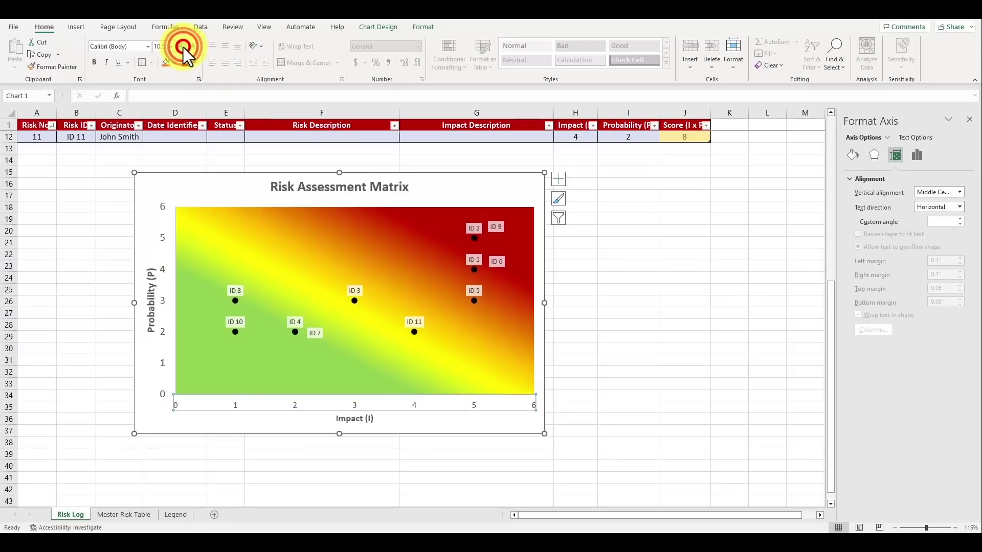